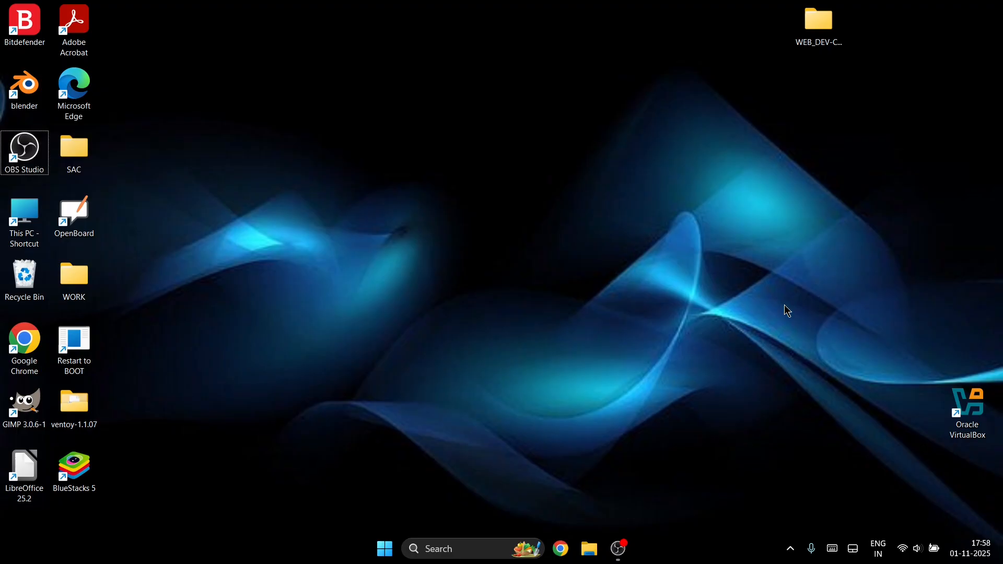
- Open Oracle VirtualBox Manager from its desktop shortcut
{"action": "left_click", "coordinate": [980, 407]}
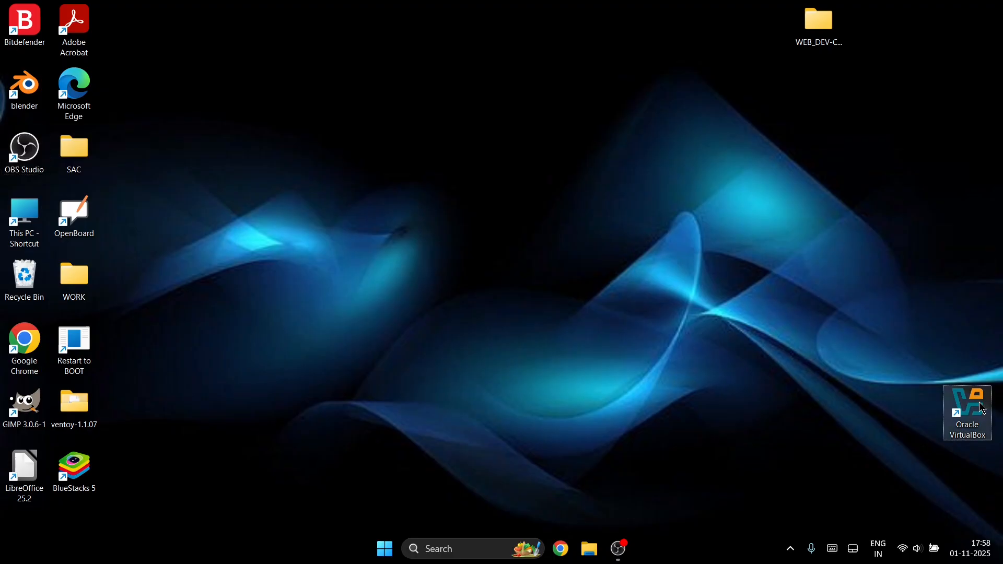
{"action": "double_click", "coordinate": [981, 408]}
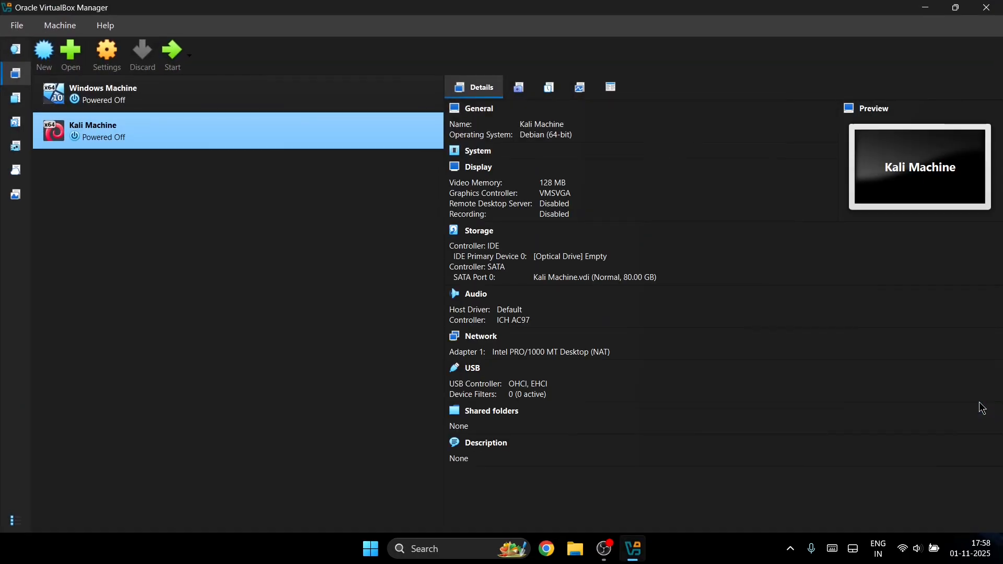
- Start the Kali Machine VM and wait for its graphical login screen
{"action": "left_click", "coordinate": [175, 60]}
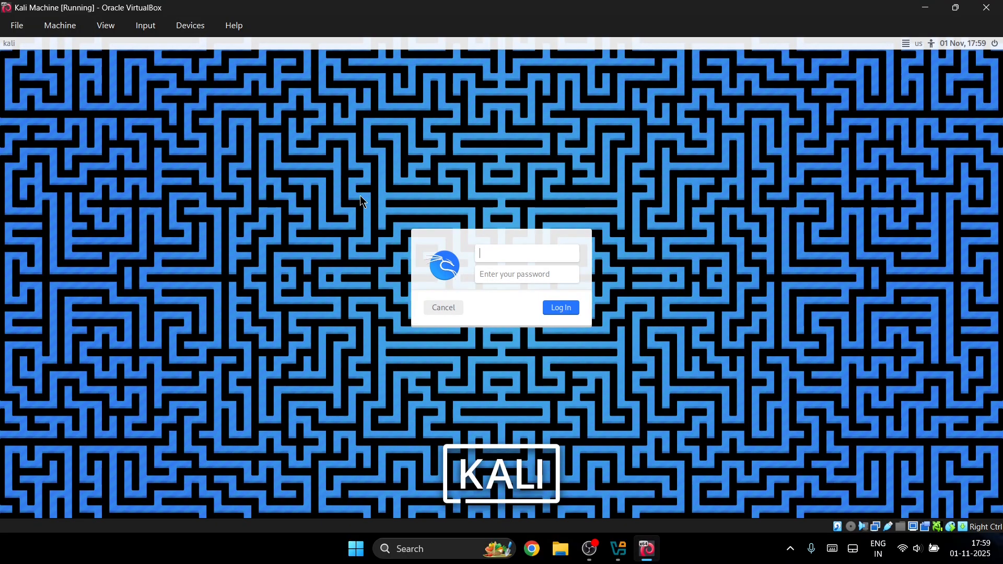
- Log in to Kali with the account username and password
{"action": "type", "text": "trekrns"}
{"action": "key", "text": "Tab"}
{"action": "type", "text": "••••"}
{"action": "key", "text": "Return"}
{"action": "type", "text": "•••••••••••"}
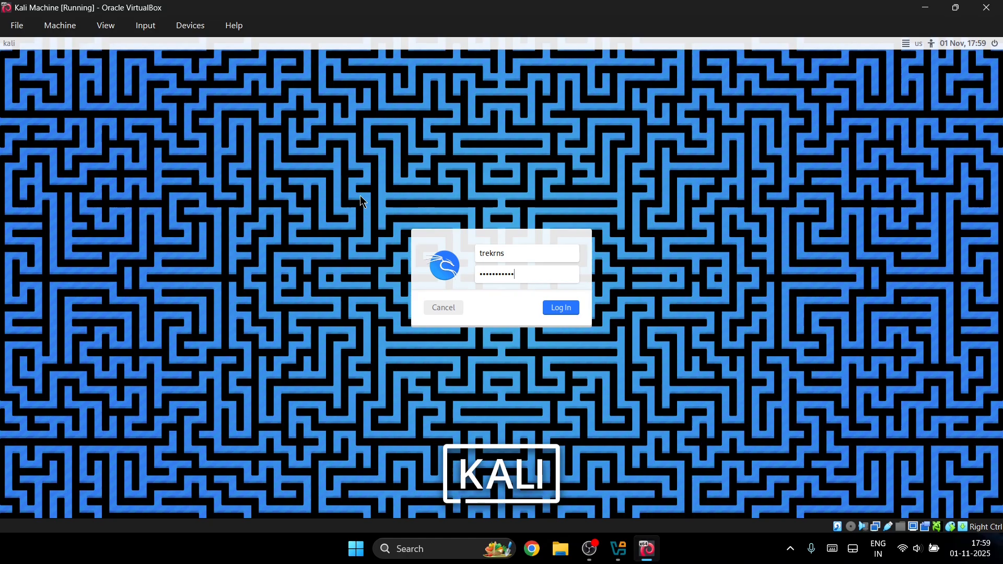
{"action": "key", "text": "Return"}
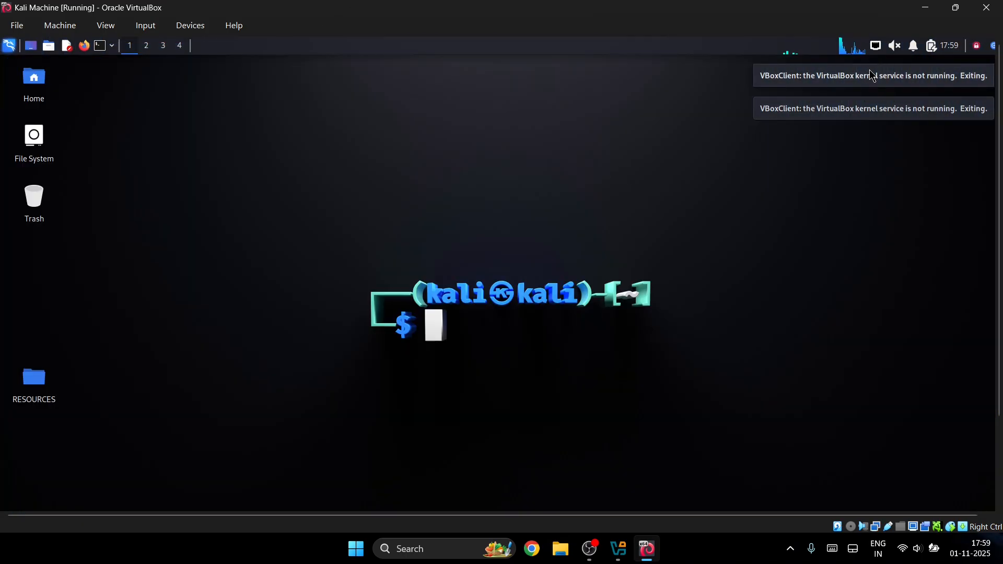
{"action": "left_click", "coordinate": [875, 46]}
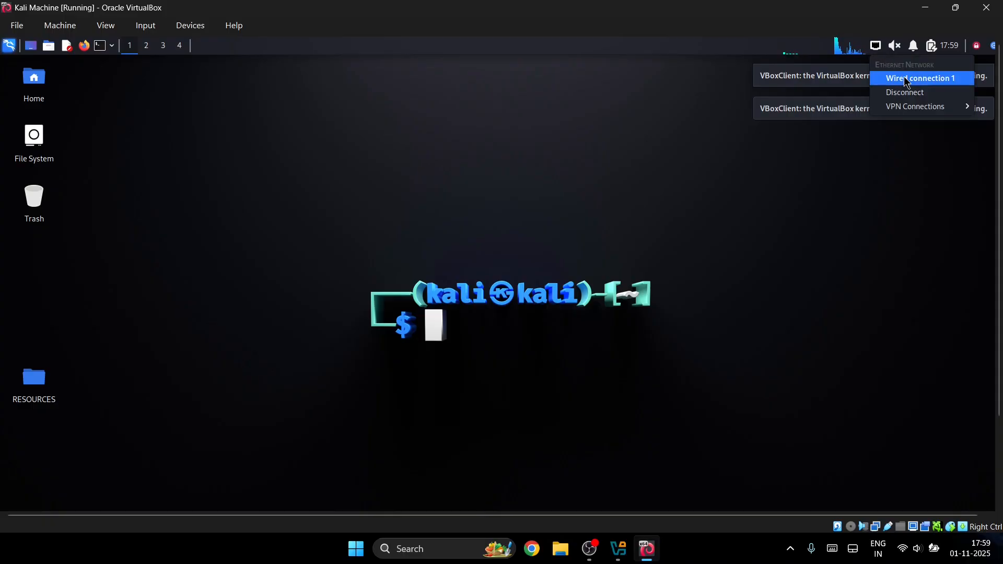
{"action": "mouse_move", "coordinate": [883, 106]}
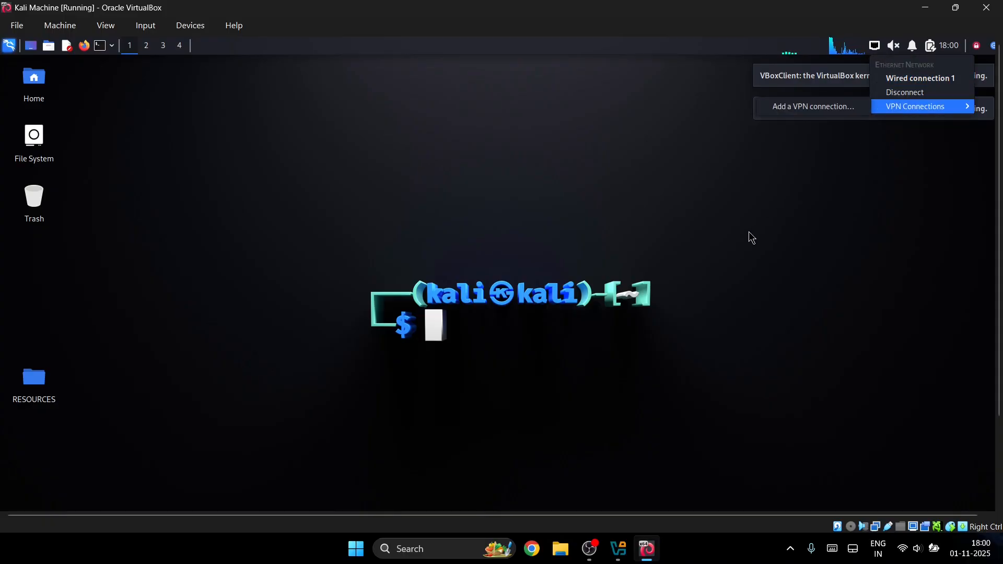
{"action": "left_click", "coordinate": [753, 237]}
{"action": "key", "text": "Num_Lock"}
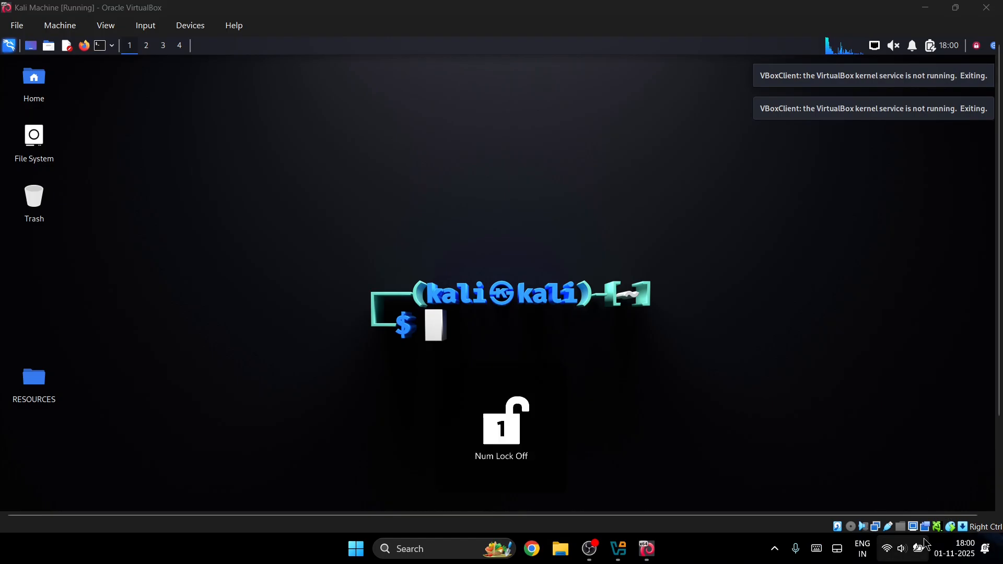
{"action": "left_click", "coordinate": [927, 545]}
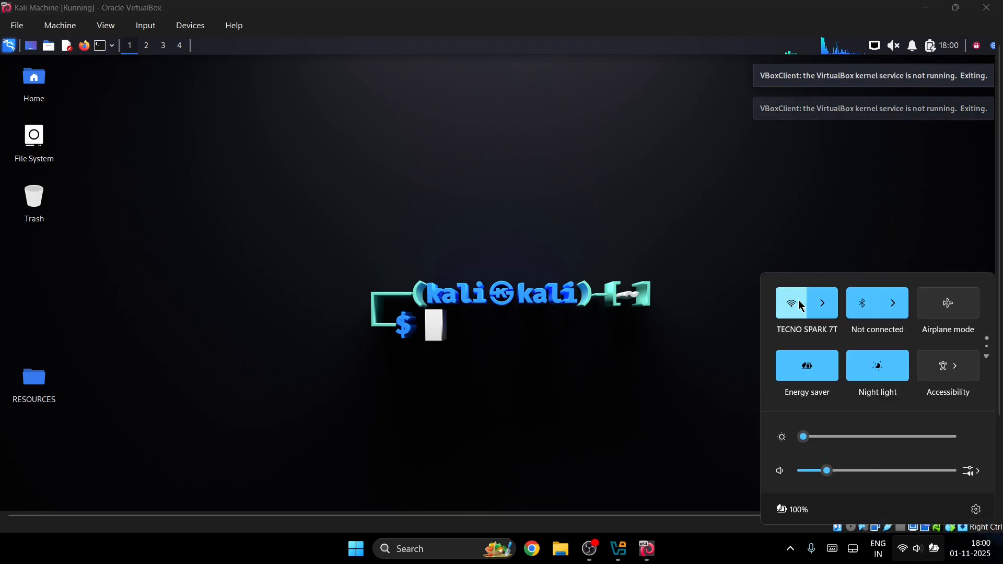
{"action": "left_click", "coordinate": [733, 145]}
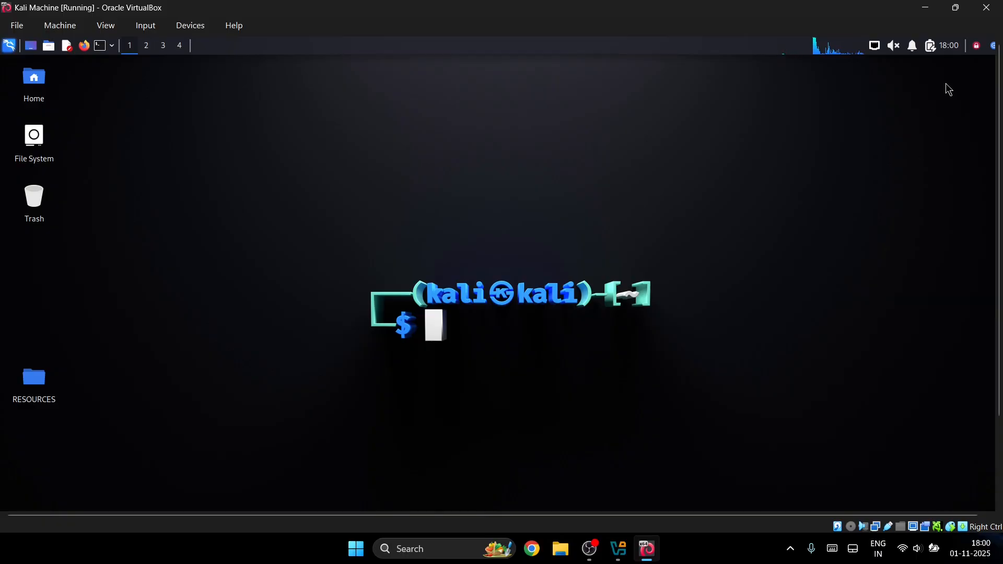
{"action": "left_click", "coordinate": [875, 46]}
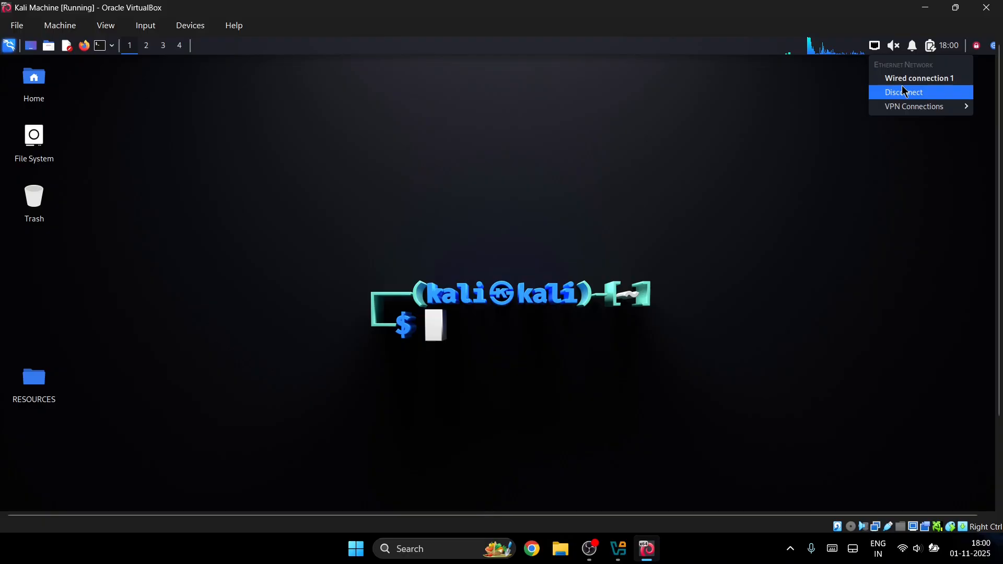
{"action": "mouse_move", "coordinate": [895, 108]}
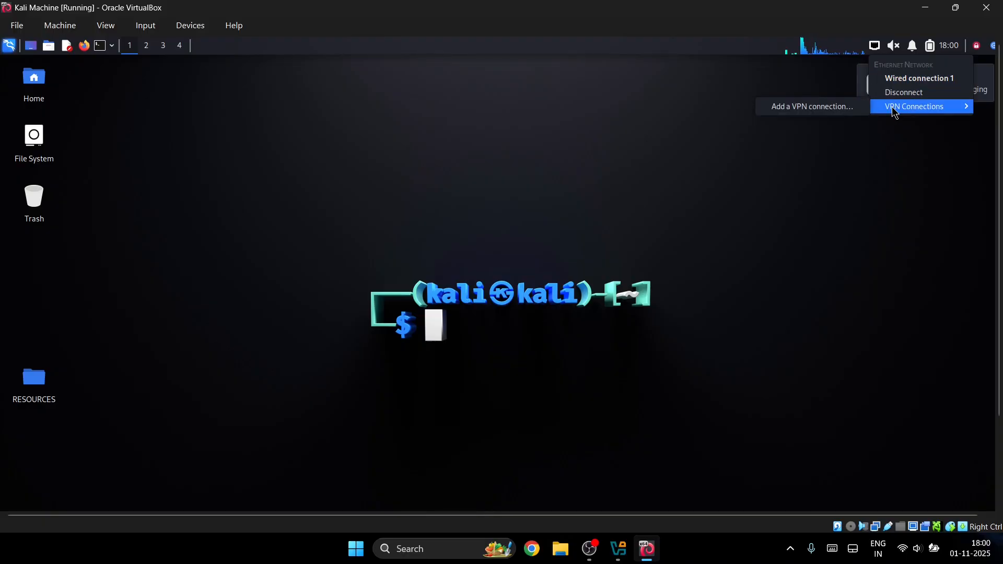
{"action": "left_click", "coordinate": [877, 49]}
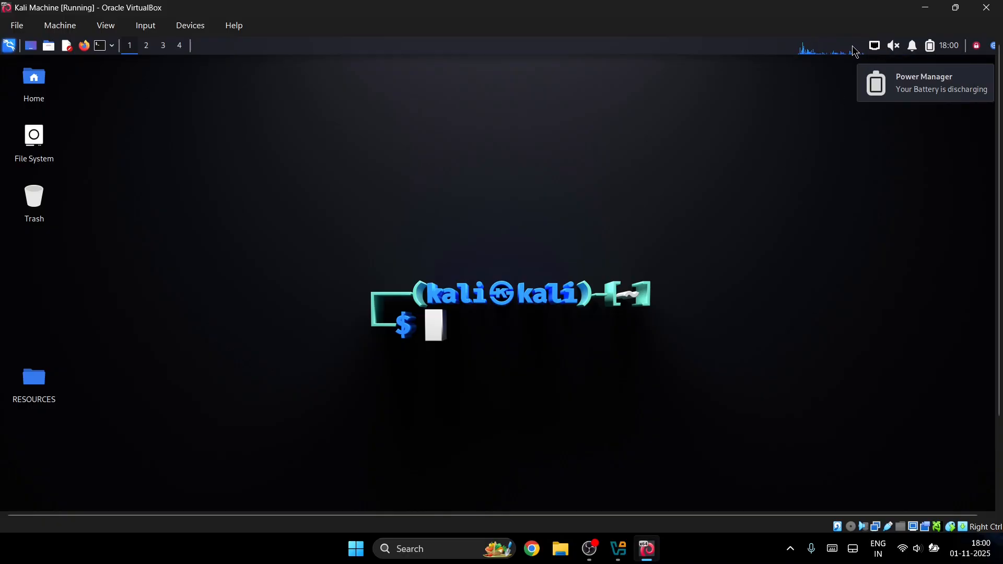
{"action": "left_click", "coordinate": [877, 46]}
{"action": "left_click", "coordinate": [780, 180]}
- Toggle the audio output mute off from the volume tray menu
{"action": "left_click", "coordinate": [892, 46]}
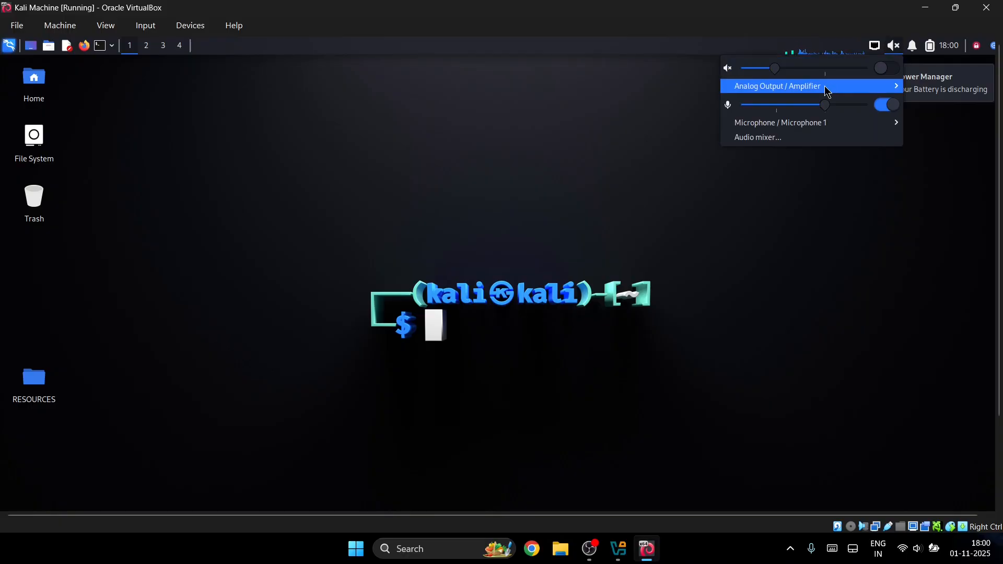
{"action": "left_click", "coordinate": [665, 329]}
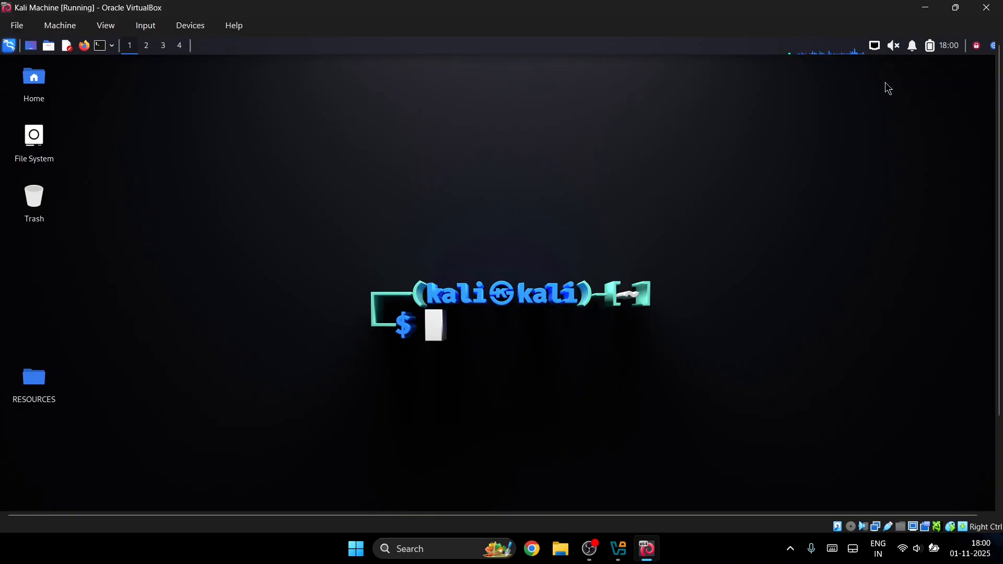
{"action": "left_click", "coordinate": [895, 48]}
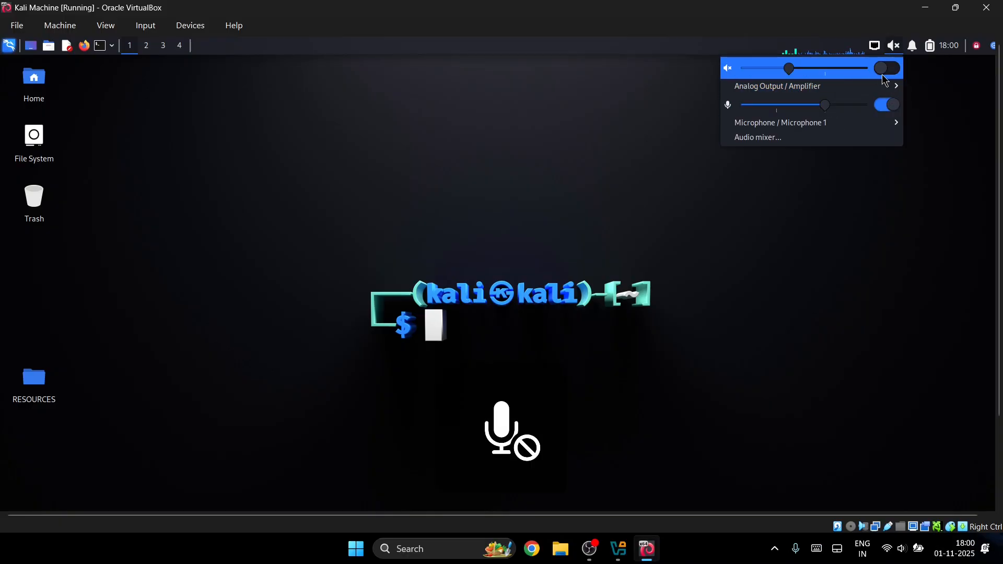
{"action": "left_click", "coordinate": [894, 70]}
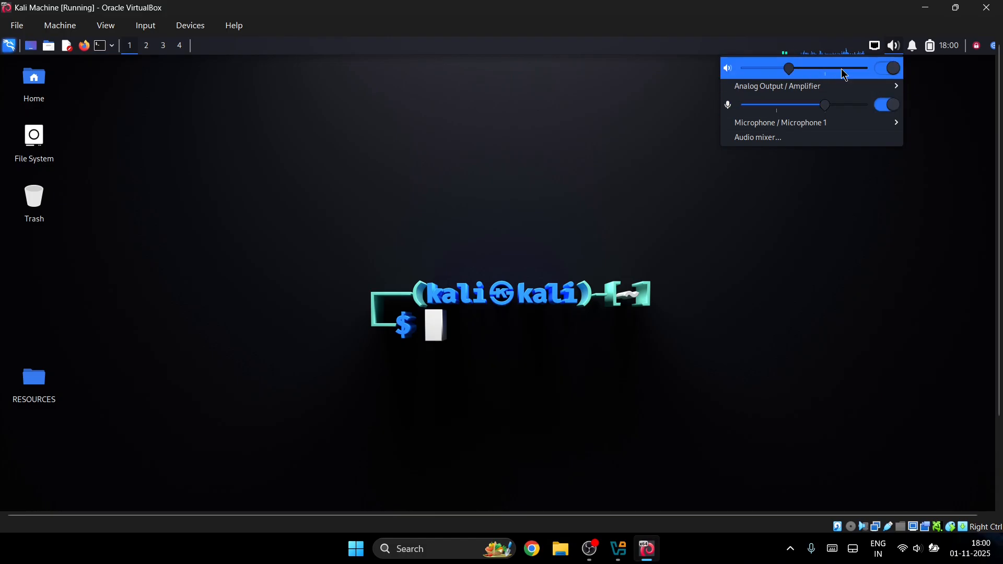
{"action": "left_click", "coordinate": [890, 71]}
{"action": "left_click", "coordinate": [890, 71]}
{"action": "left_click", "coordinate": [891, 70]}
- Clear the notification log from the bell menu and confirm Clear
{"action": "left_click", "coordinate": [909, 58]}
{"action": "left_click", "coordinate": [914, 47]}
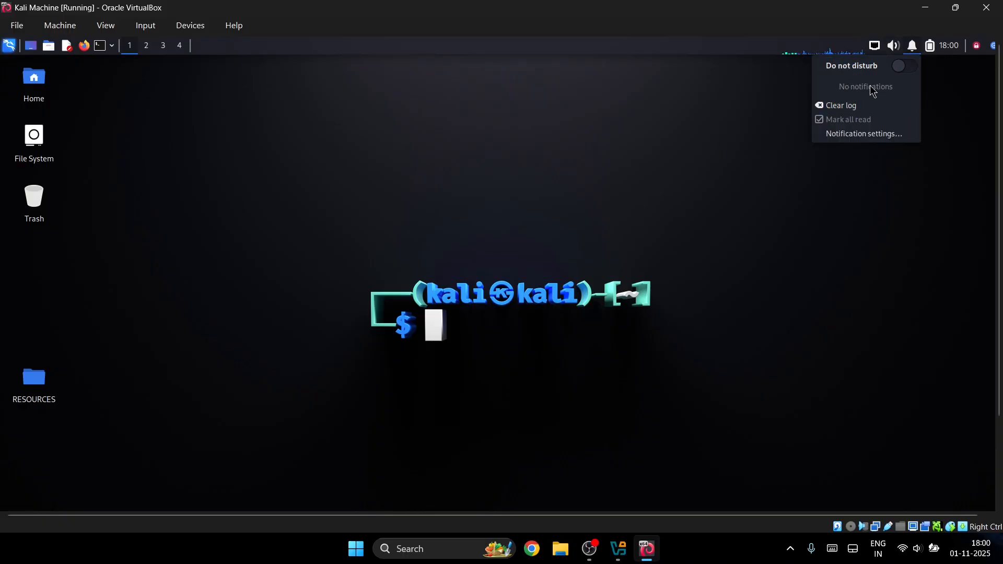
{"action": "left_click", "coordinate": [849, 106]}
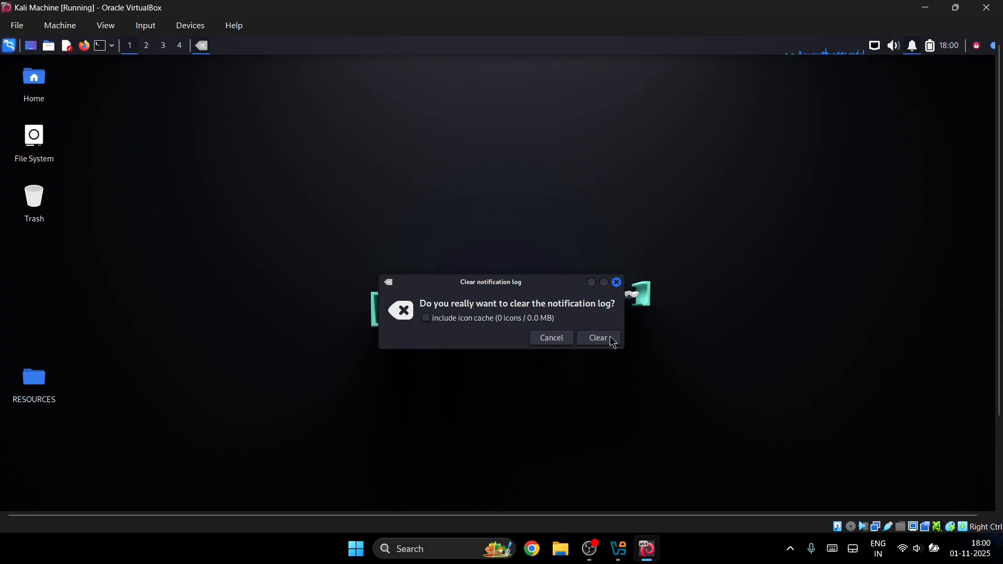
{"action": "left_click", "coordinate": [600, 338]}
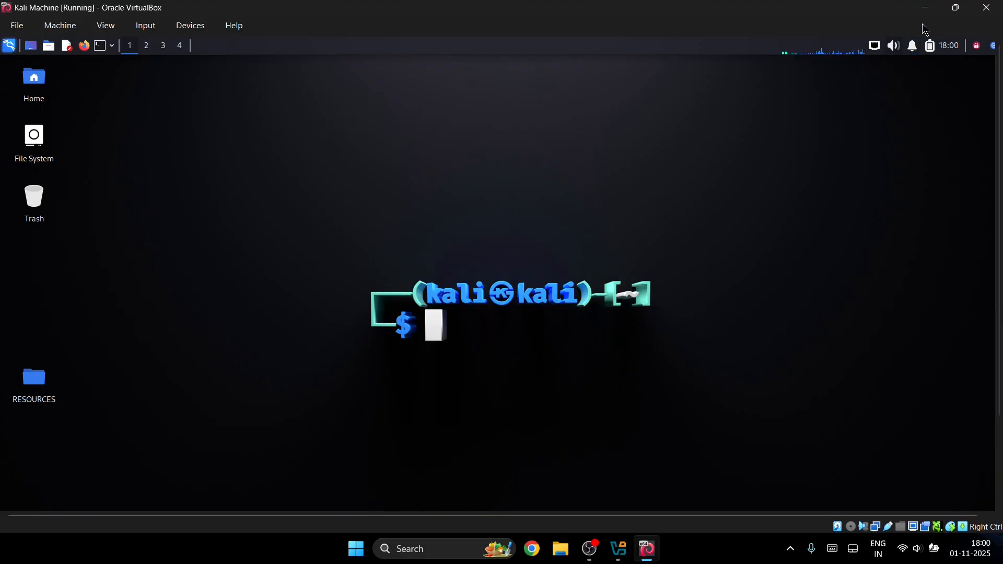
{"action": "left_click", "coordinate": [931, 48]}
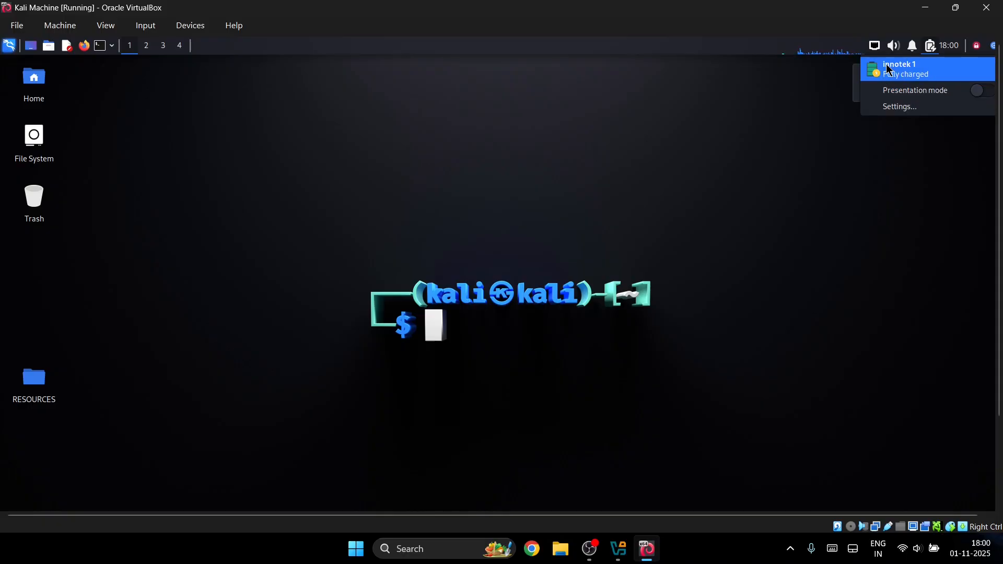
- Turn on presentation mode and open Power Manager settings from the battery tray icon
{"action": "left_click", "coordinate": [914, 47]}
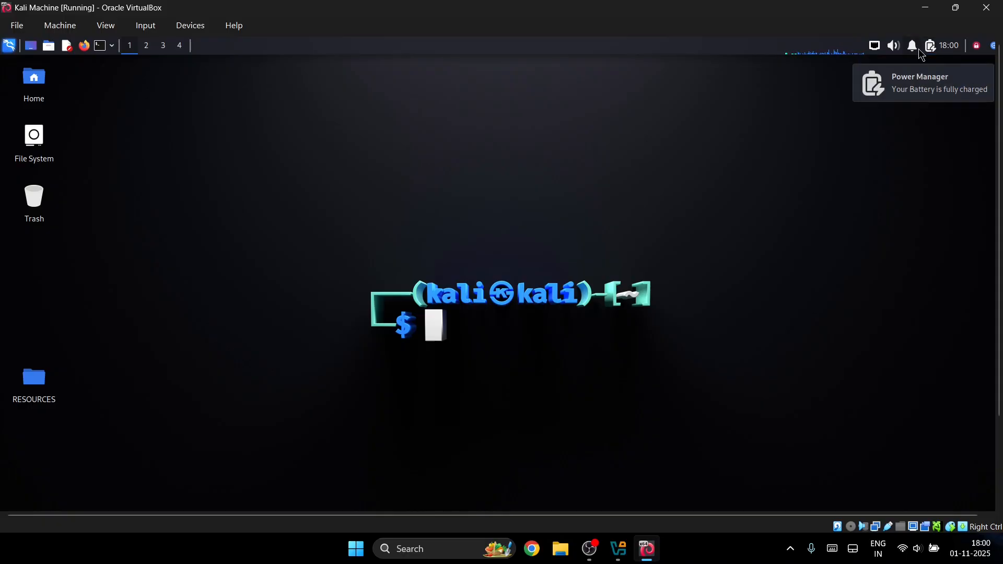
{"action": "left_click", "coordinate": [930, 47]}
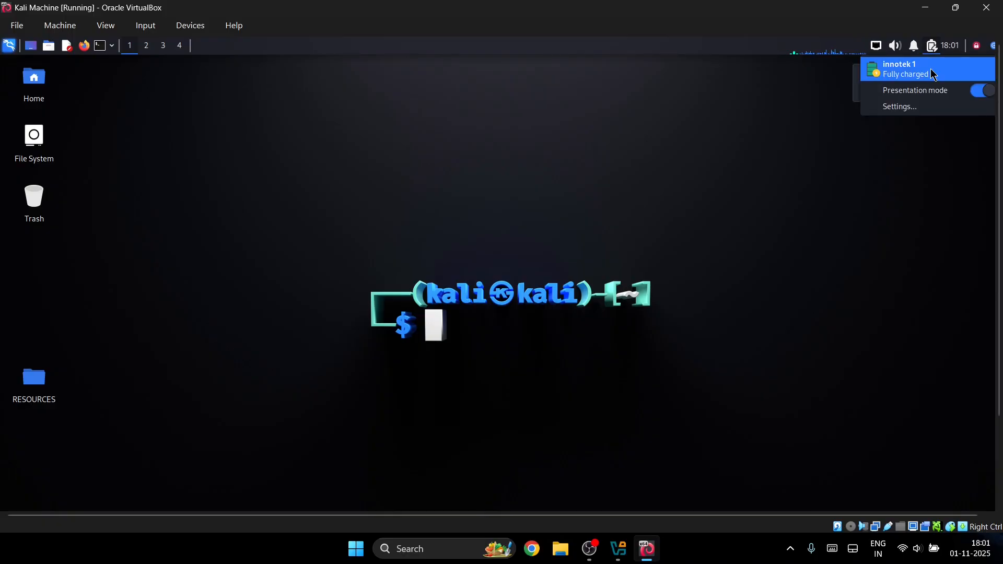
{"action": "left_click", "coordinate": [933, 50]}
{"action": "left_click", "coordinate": [934, 51]}
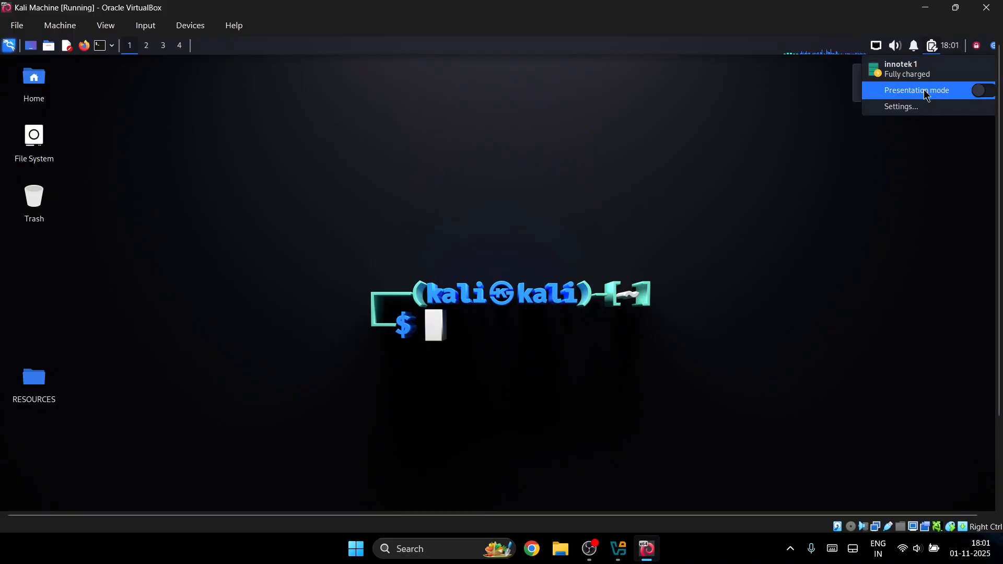
{"action": "left_click", "coordinate": [902, 106]}
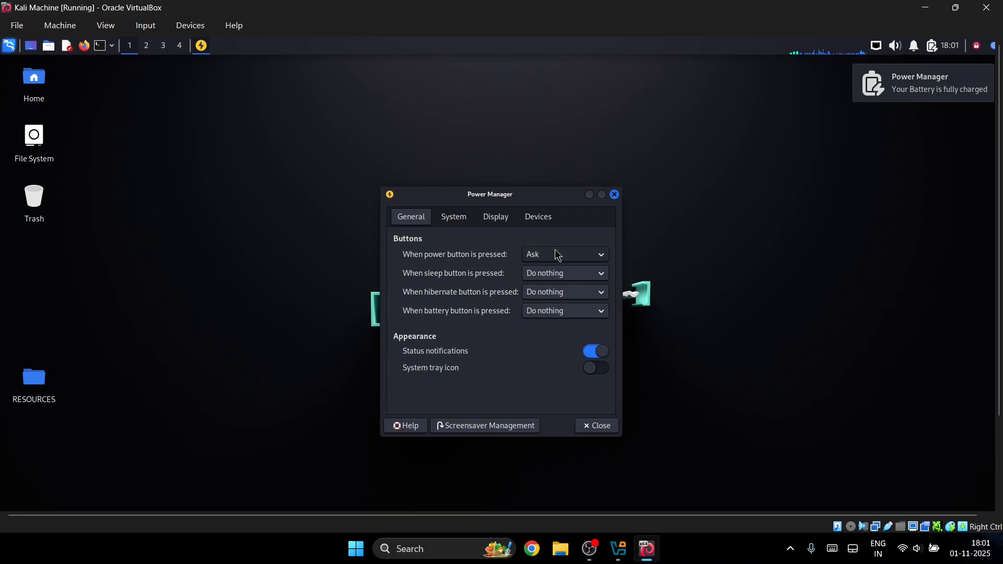
- Set the power button action to Ask and browse the sleep and hibernate button choices
{"action": "left_click", "coordinate": [574, 258]}
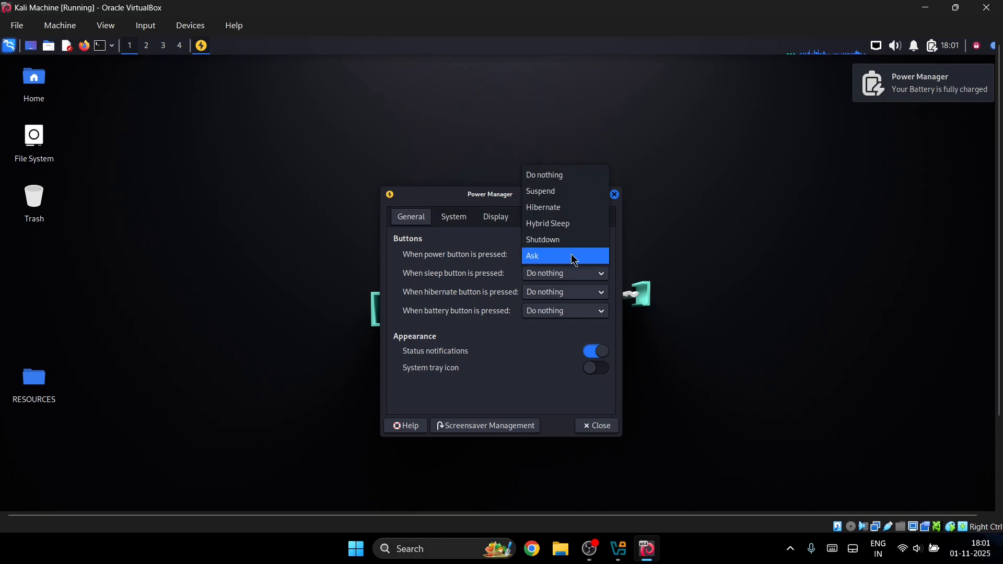
{"action": "left_click", "coordinate": [574, 258]}
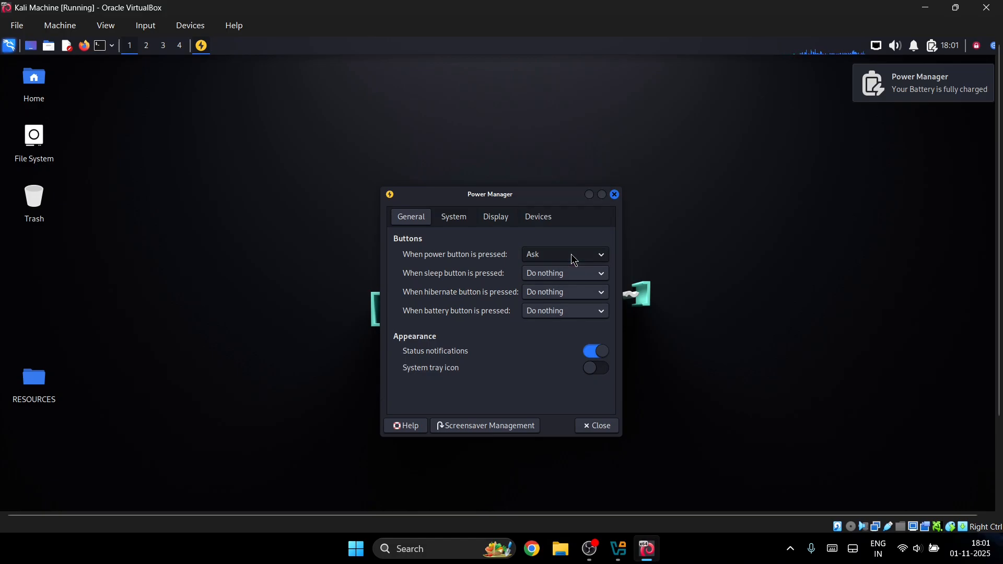
{"action": "left_click", "coordinate": [542, 279]}
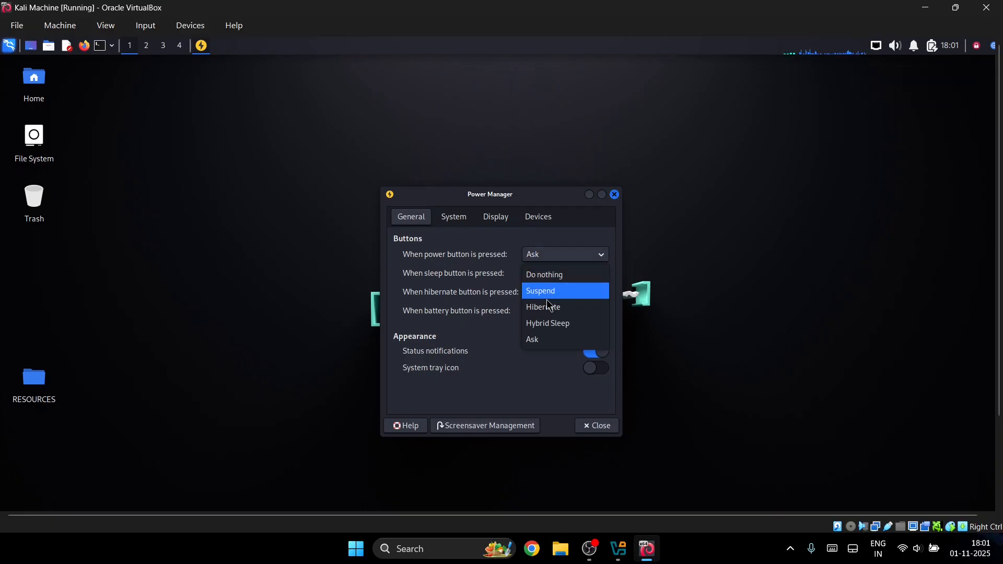
{"action": "left_click", "coordinate": [550, 315]}
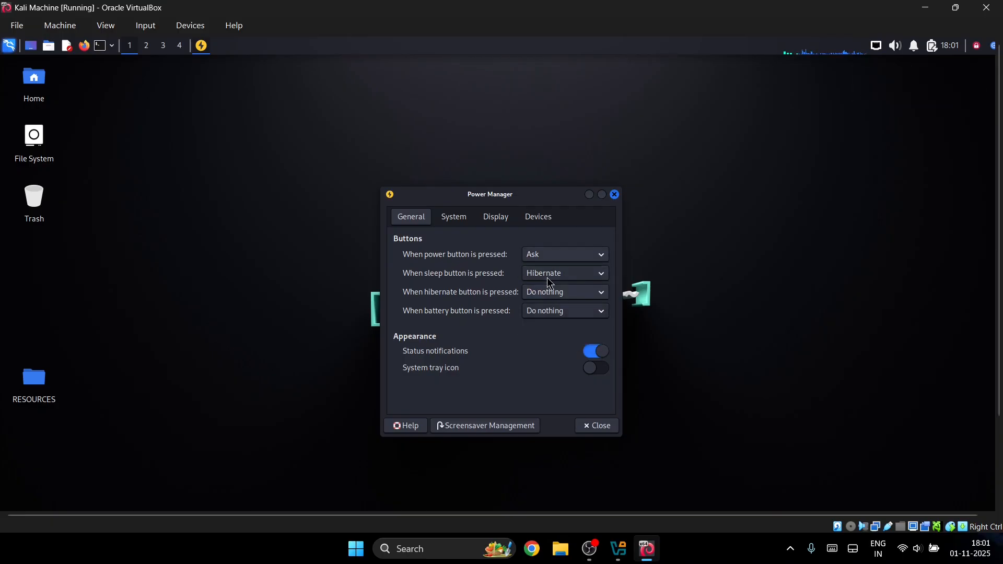
{"action": "left_click", "coordinate": [552, 275]}
{"action": "left_click", "coordinate": [518, 294]}
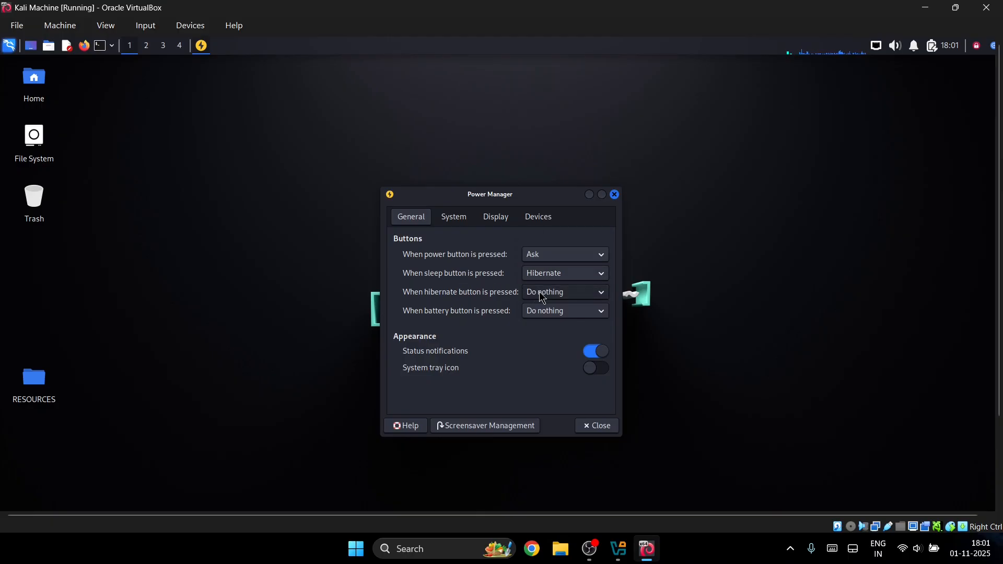
{"action": "left_click", "coordinate": [541, 292]}
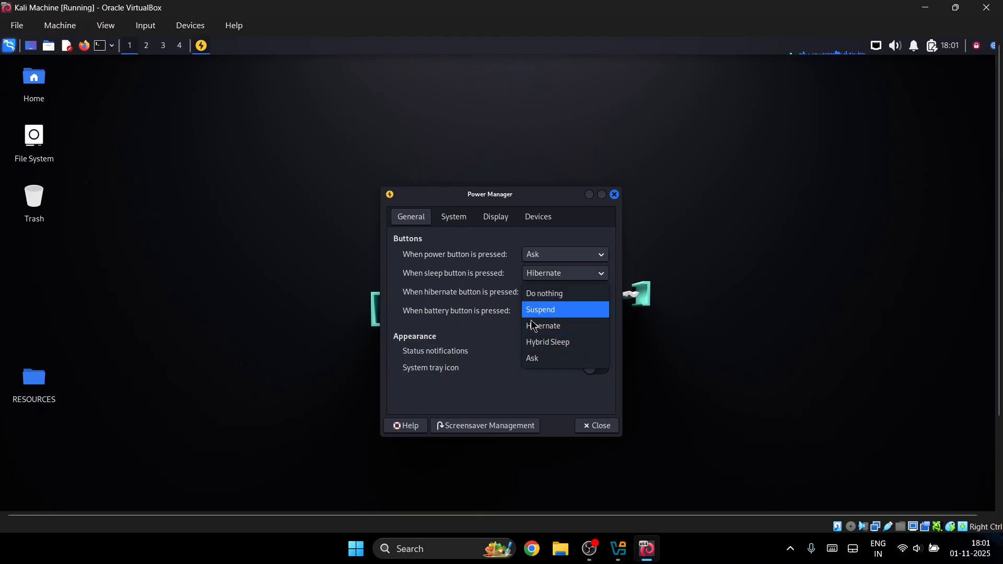
{"action": "left_click", "coordinate": [489, 286]}
- Set the sleep button action to Do nothing, keeping the battery button at Do nothing
{"action": "left_click", "coordinate": [528, 273]}
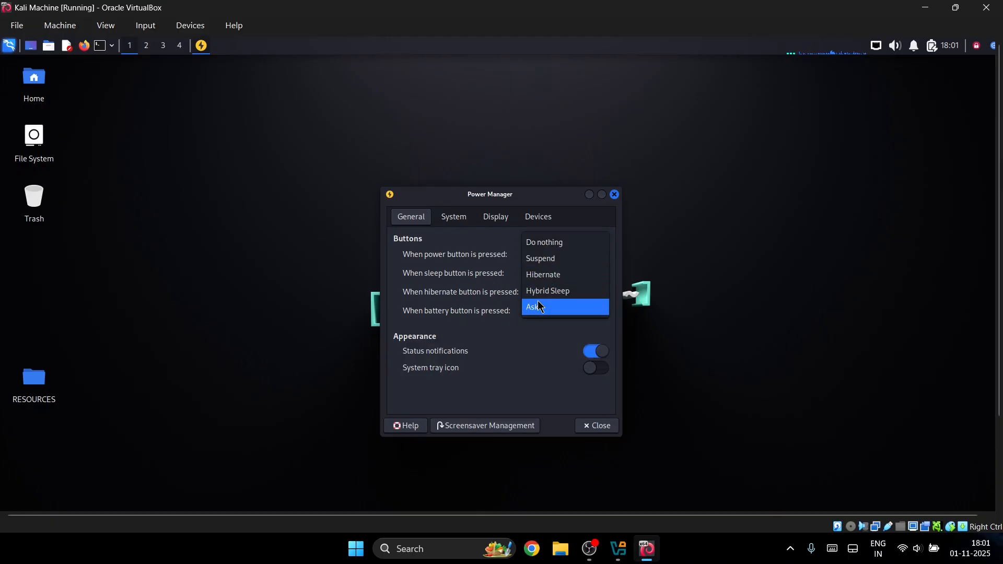
{"action": "left_click", "coordinate": [546, 291]}
{"action": "left_click", "coordinate": [558, 311]}
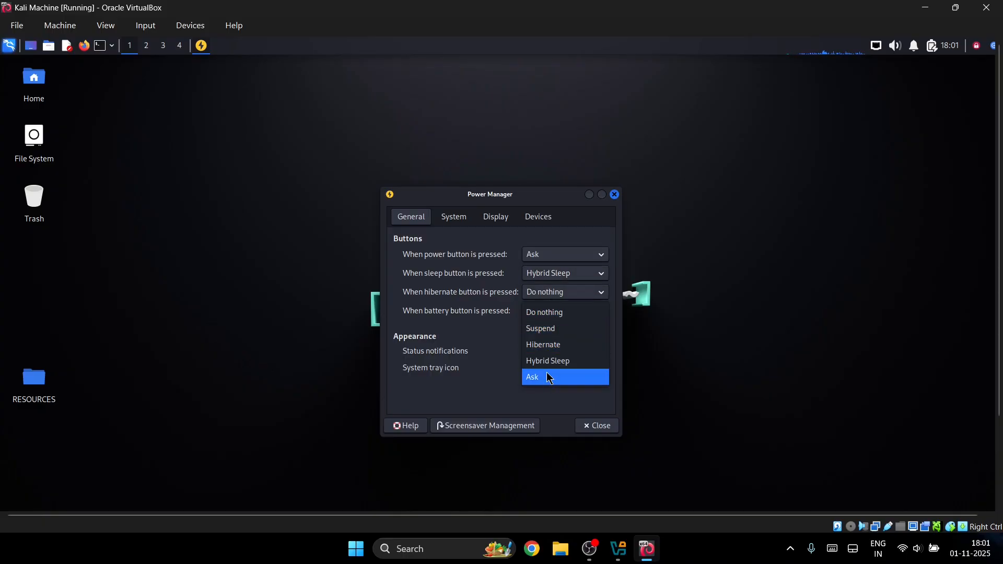
{"action": "left_click", "coordinate": [556, 292]}
{"action": "left_click", "coordinate": [572, 273]}
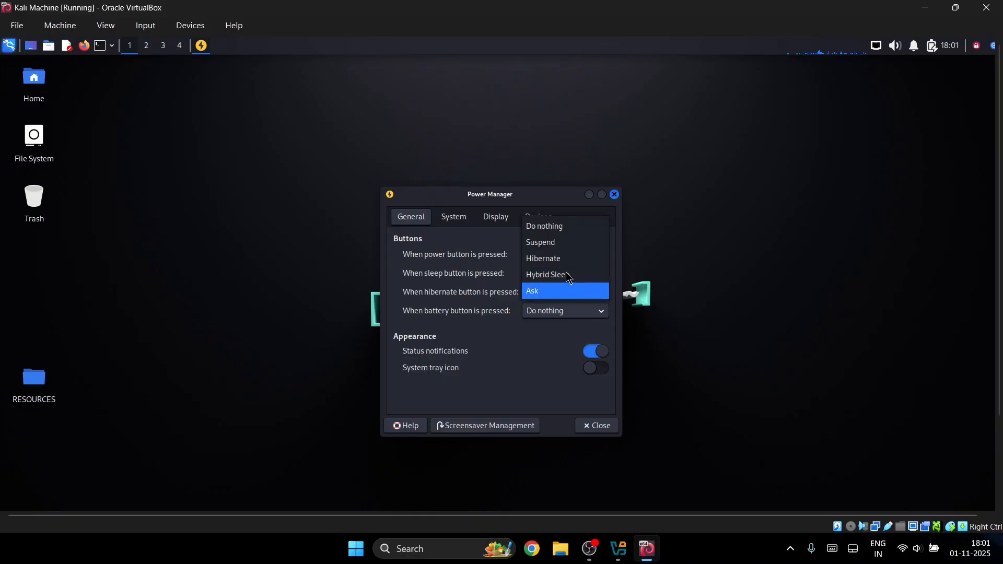
{"action": "left_click", "coordinate": [562, 226]}
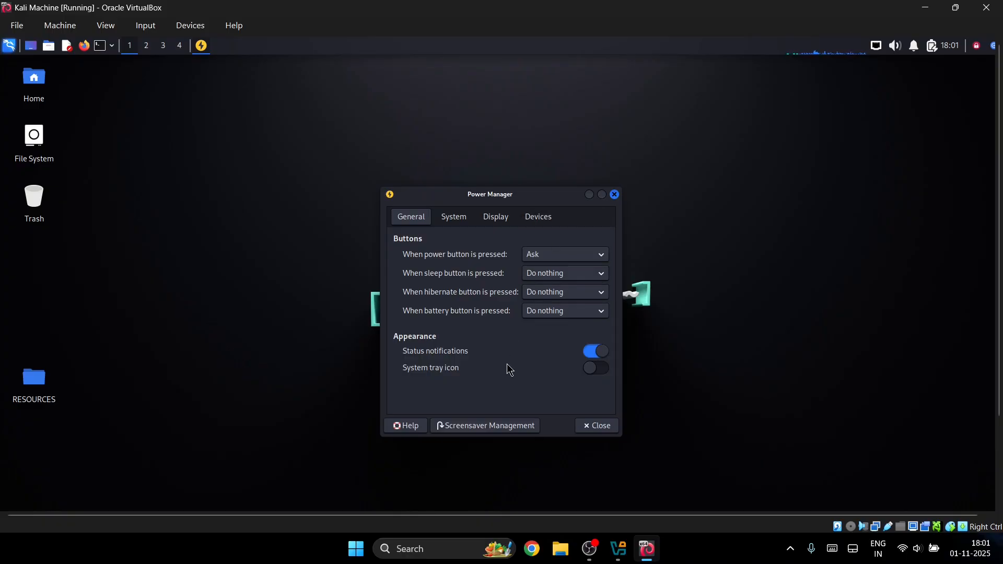
- Switch the Power Manager system tray icon on and back off
{"action": "left_click", "coordinate": [598, 369]}
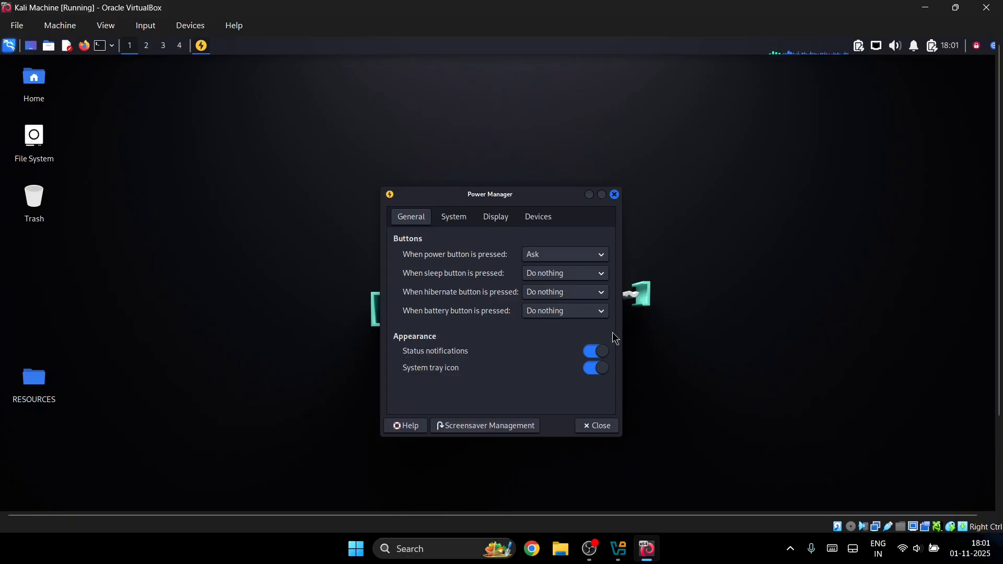
{"action": "mouse_move", "coordinate": [863, 49]}
{"action": "left_click", "coordinate": [596, 368]}
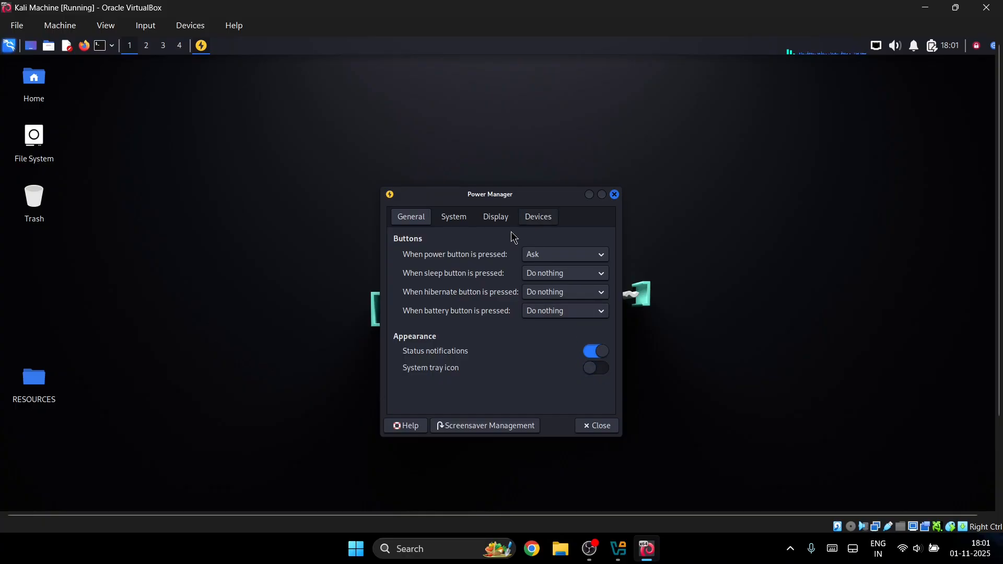
{"action": "left_click", "coordinate": [455, 216]}
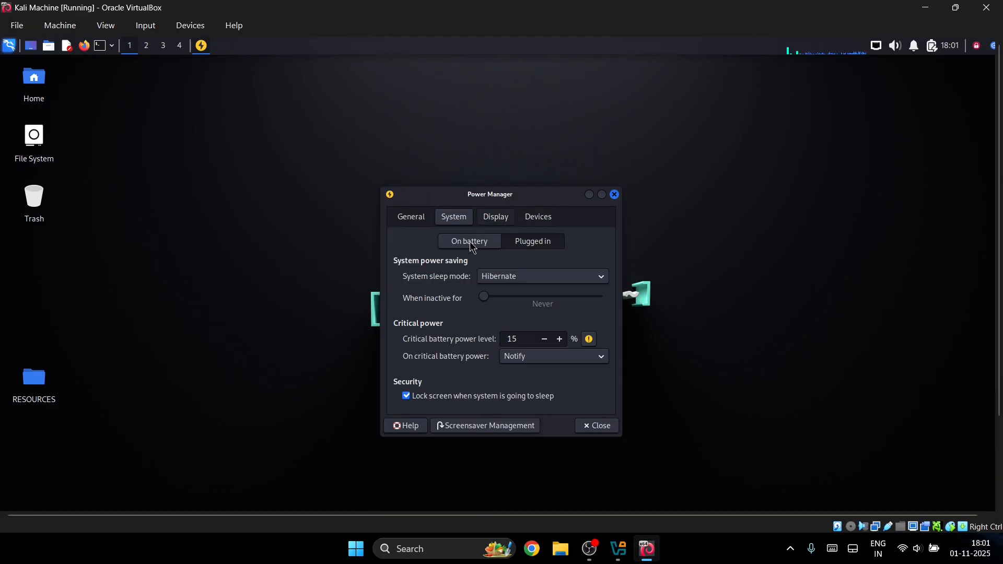
- Compare on-battery and plugged-in system settings, keeping Hibernate as the sleep mode
{"action": "left_click", "coordinate": [534, 243]}
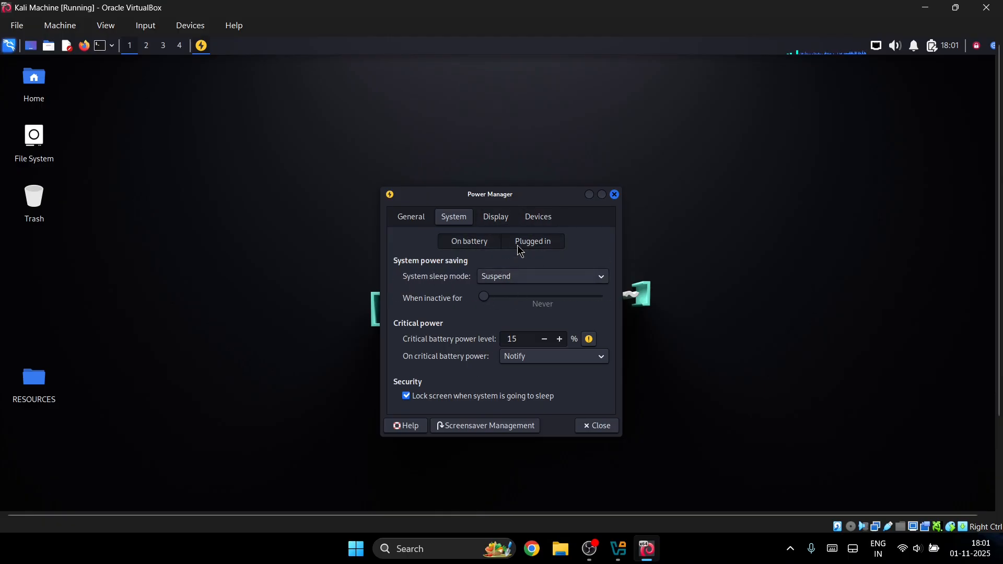
{"action": "left_click", "coordinate": [529, 280]}
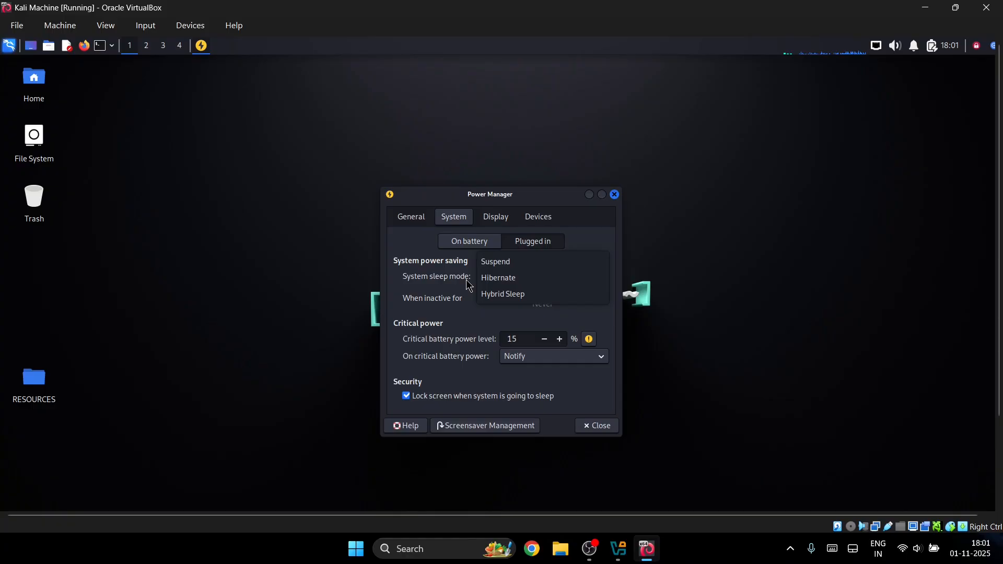
{"action": "left_click", "coordinate": [468, 280]}
{"action": "left_click", "coordinate": [501, 278]}
{"action": "left_click", "coordinate": [472, 281]}
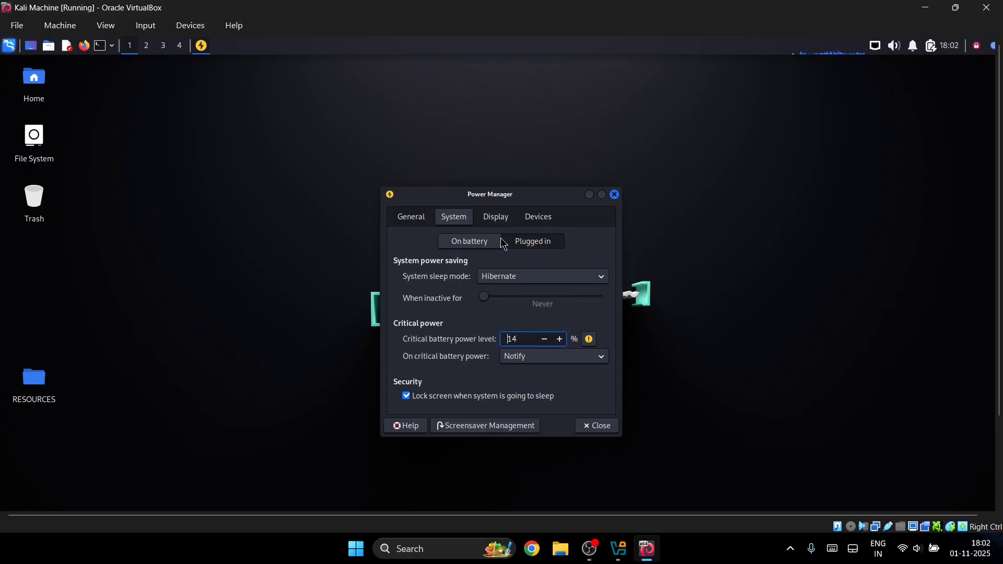
- View Display settings and the line power and battery device details, then close Power Manager
{"action": "left_click", "coordinate": [494, 221]}
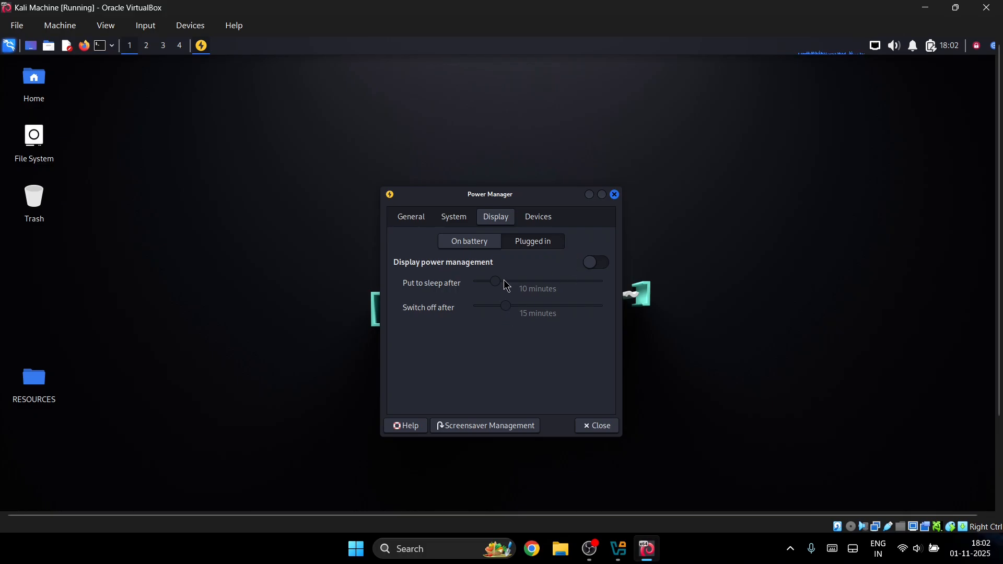
{"action": "left_click", "coordinate": [539, 217]}
{"action": "left_click", "coordinate": [460, 274]}
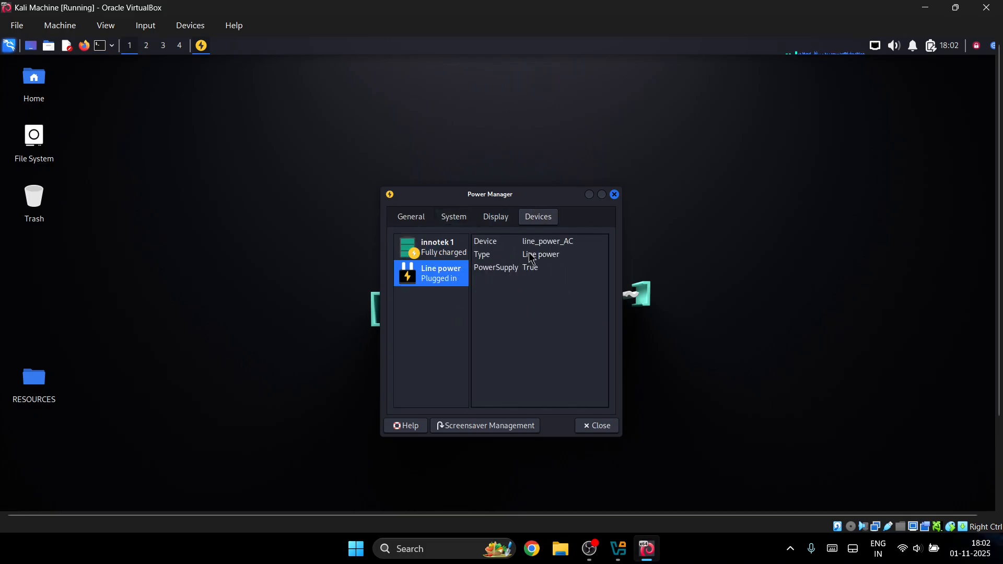
{"action": "left_click", "coordinate": [453, 251]}
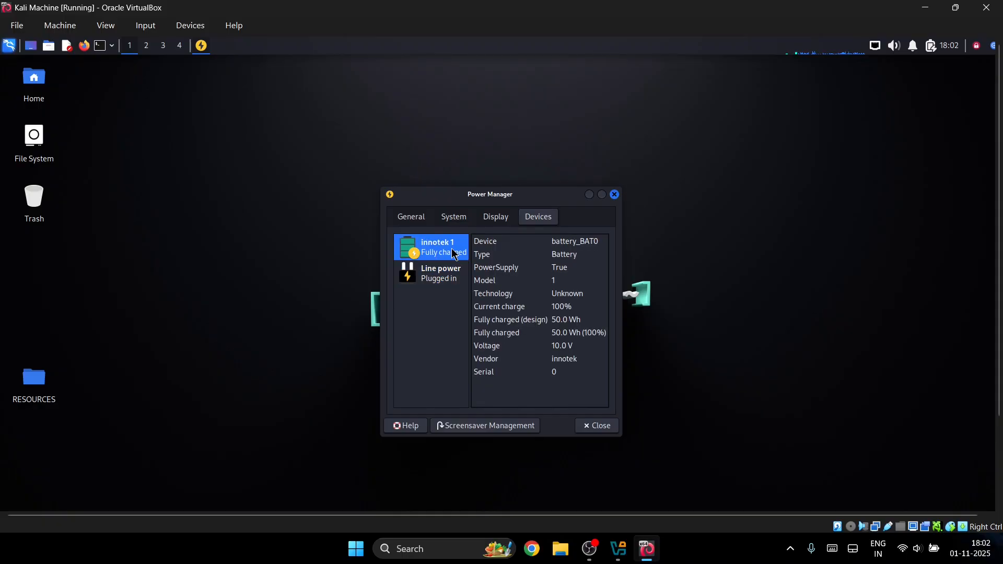
{"action": "left_click", "coordinate": [596, 421]}
{"action": "left_click", "coordinate": [877, 47]}
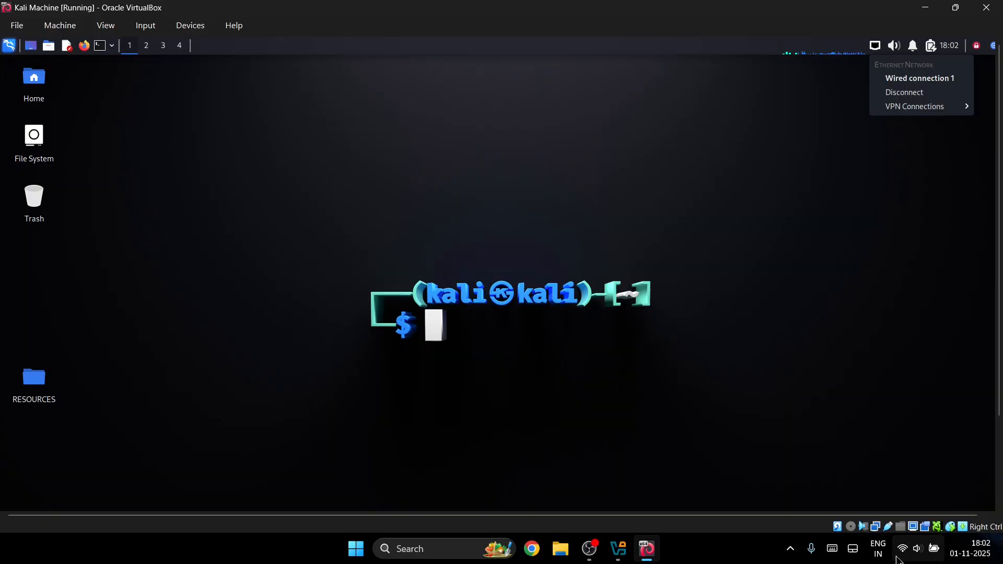
- Check the Kali network and battery status menus, then bring up the Log out dialog
{"action": "left_click", "coordinate": [917, 549]}
{"action": "left_click", "coordinate": [700, 113]}
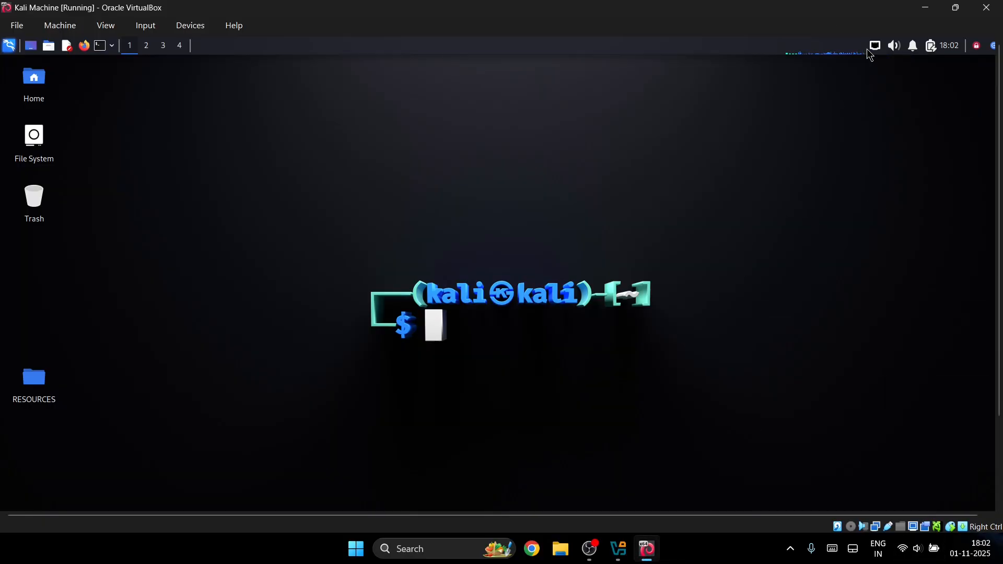
{"action": "left_click", "coordinate": [877, 46]}
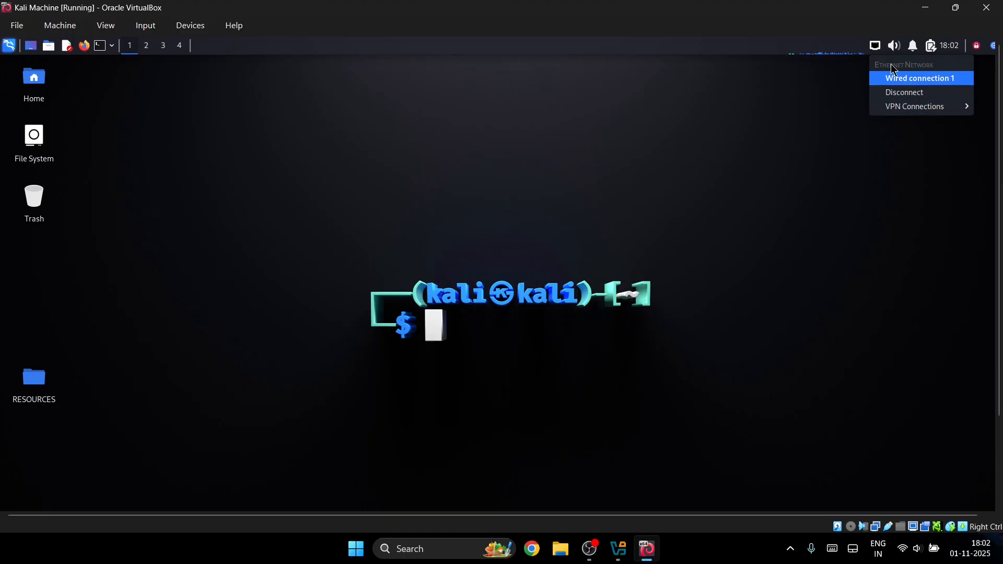
{"action": "left_click", "coordinate": [911, 44]}
{"action": "left_click", "coordinate": [931, 49]}
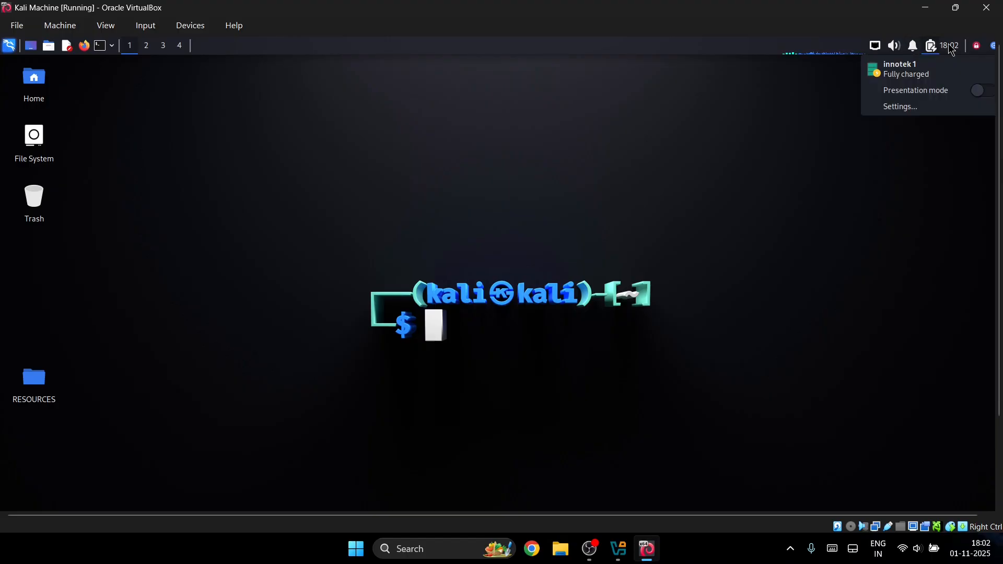
{"action": "left_click", "coordinate": [951, 47]}
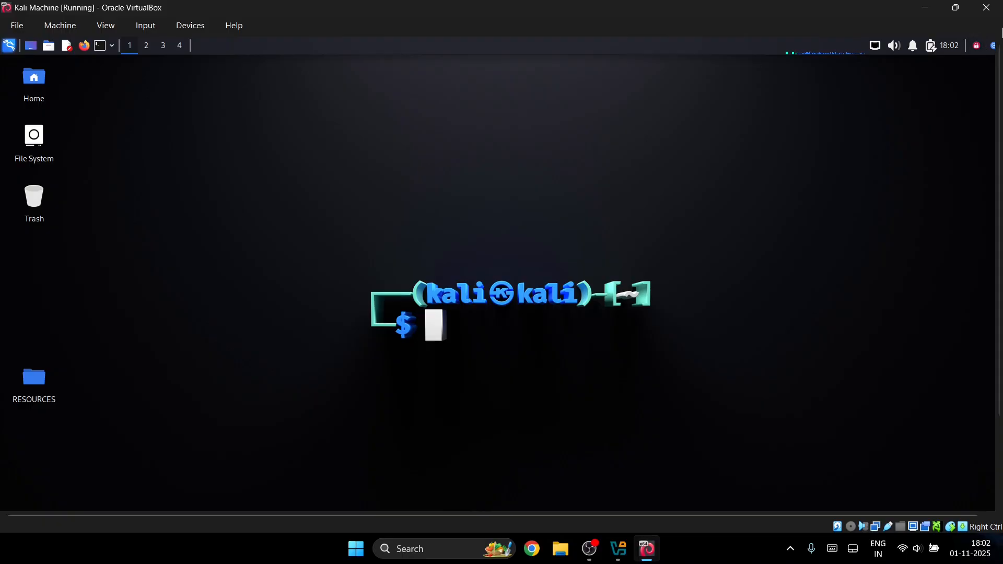
{"action": "left_click", "coordinate": [994, 48]}
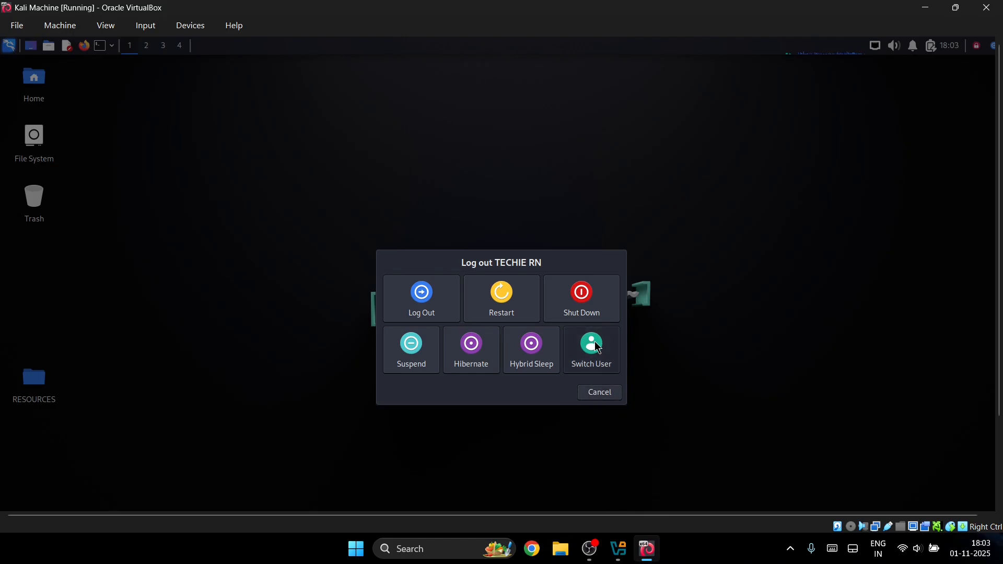
- Cancel logging out, lock the Kali screen, and start entering the unlock password
{"action": "left_click", "coordinate": [599, 394]}
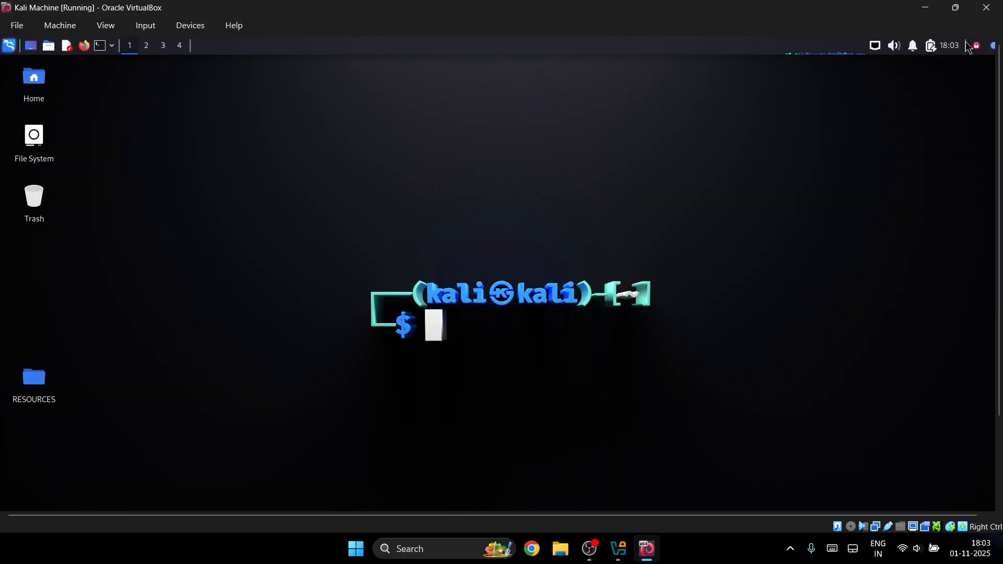
{"action": "left_click", "coordinate": [979, 50]}
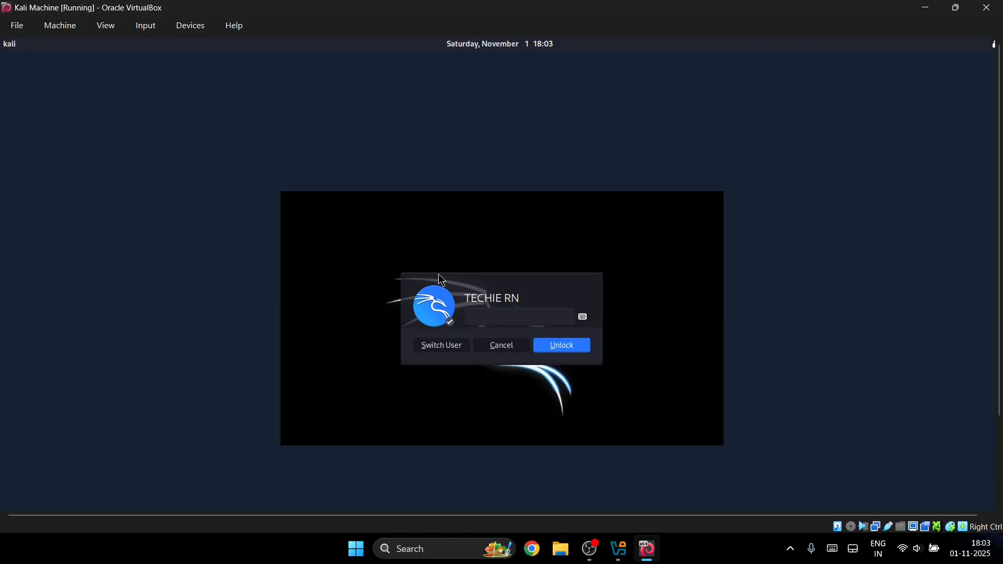
{"action": "type", "text": "kal"}
{"action": "key", "text": "BackSpace"}
{"action": "key", "text": "BackSpace"}
{"action": "key", "text": "BackSpace"}
{"action": "key", "text": "BackSpace"}
{"action": "key", "text": "BackSpace"}
{"action": "key", "text": "BackSpace"}
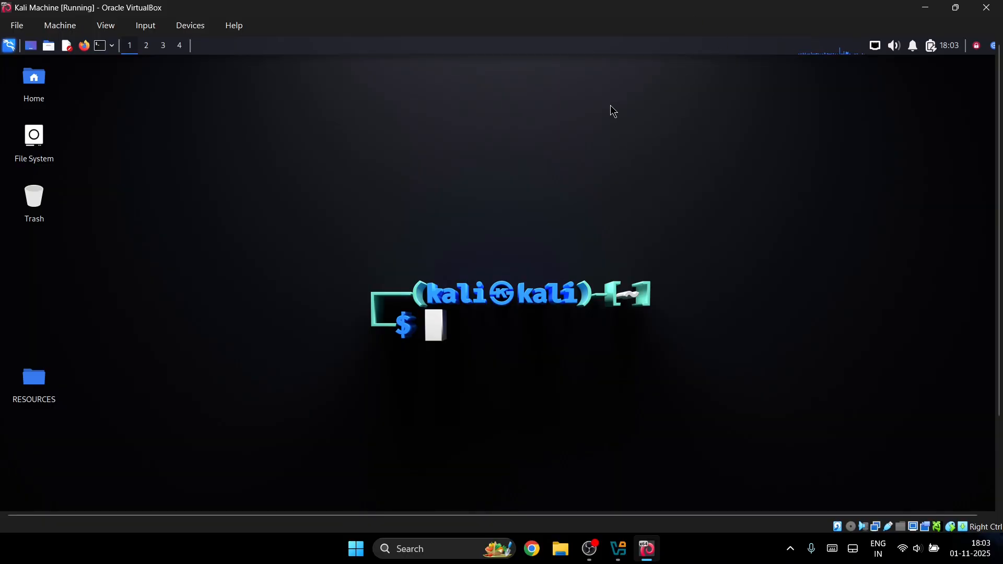
- Toggle Input > Mouse Integration, release the mouse with Right Ctrl, then toggle integration back
{"action": "left_click", "coordinate": [154, 27]}
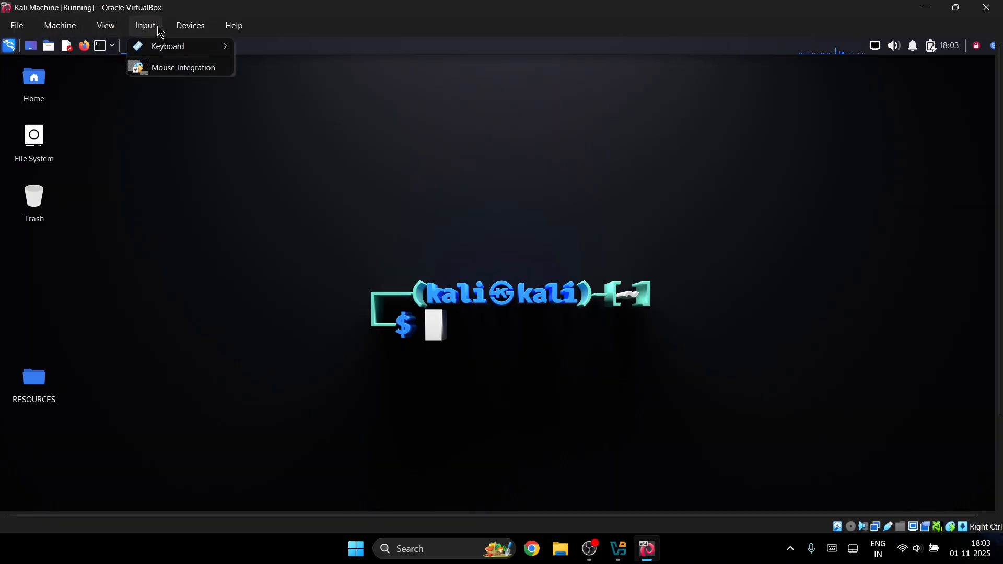
{"action": "left_click", "coordinate": [157, 69]}
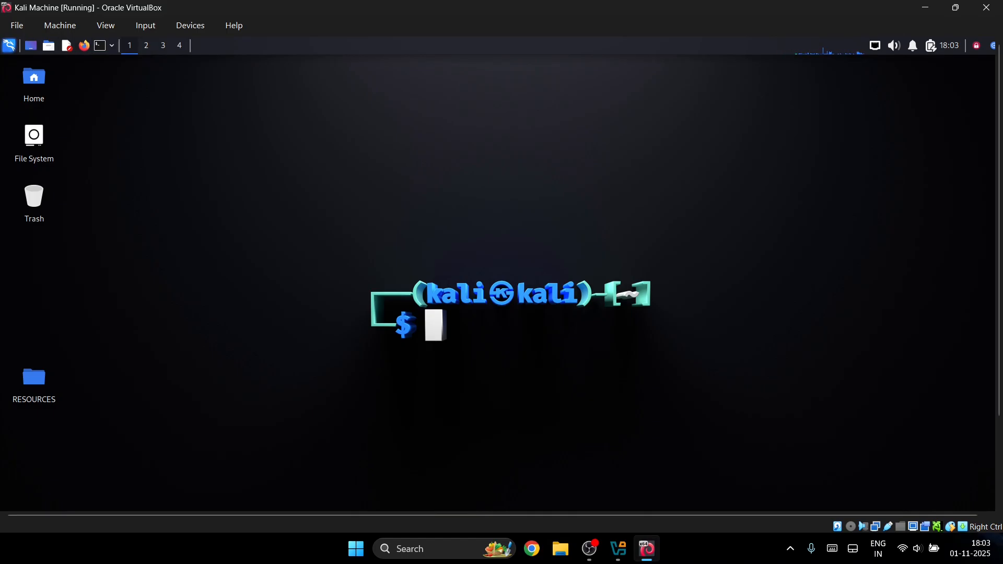
{"action": "key", "text": "Control_R"}
{"action": "left_click", "coordinate": [155, 34]}
{"action": "left_click", "coordinate": [152, 68]}
{"action": "left_click", "coordinate": [145, 25]}
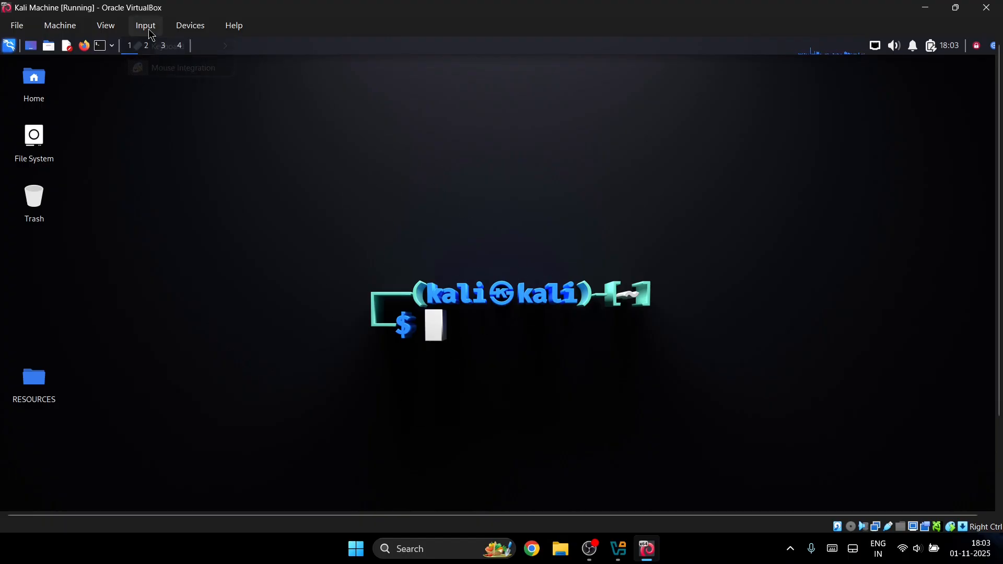
{"action": "left_click", "coordinate": [250, 10]}
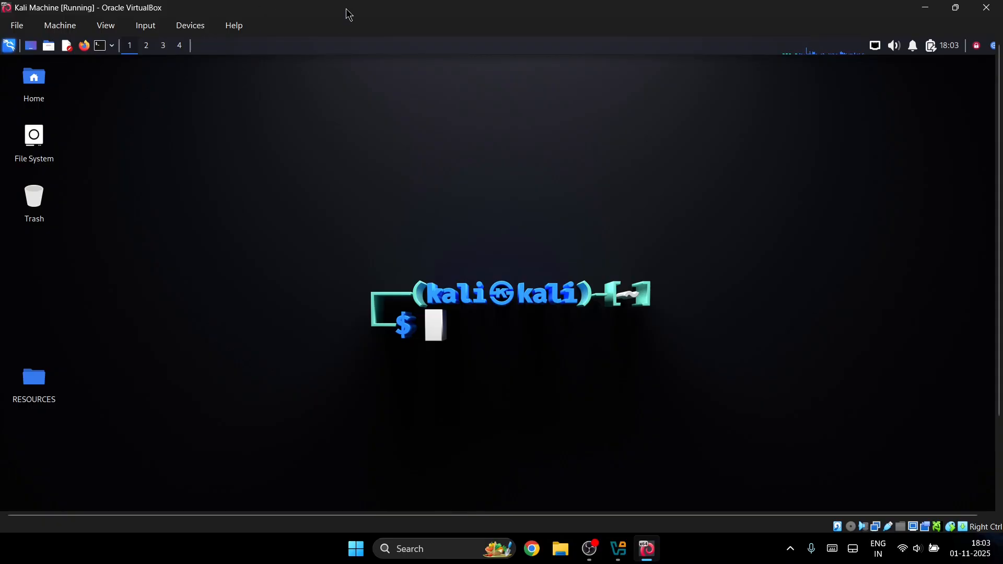
- Search the Kali applications menu for 'nma' so nmap and zenmap are listed
{"action": "left_click", "coordinate": [12, 48]}
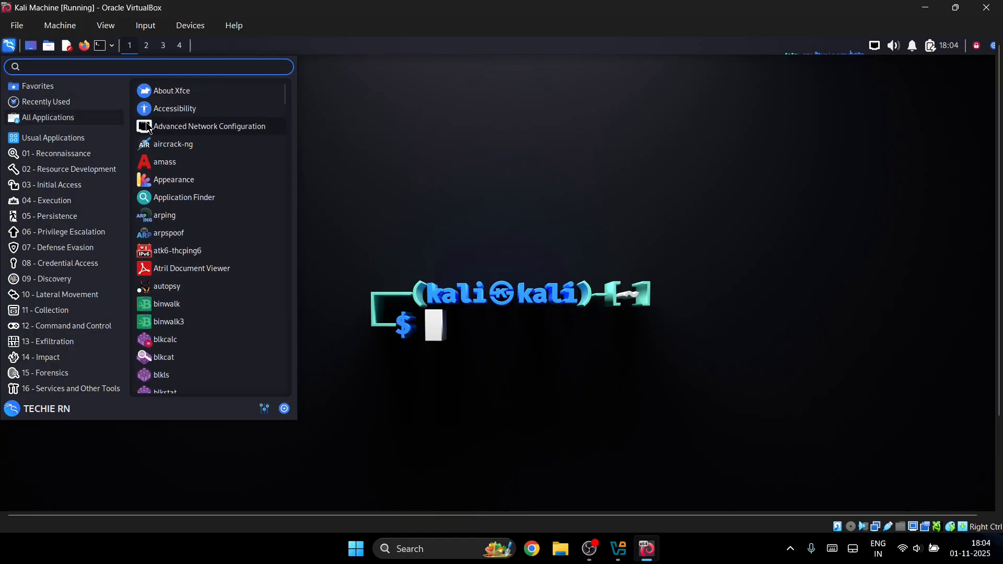
{"action": "scroll", "coordinate": [169, 258], "scroll_direction": "down", "scroll_amount": 10}
{"action": "scroll", "coordinate": [174, 230], "scroll_direction": "down", "scroll_amount": 9}
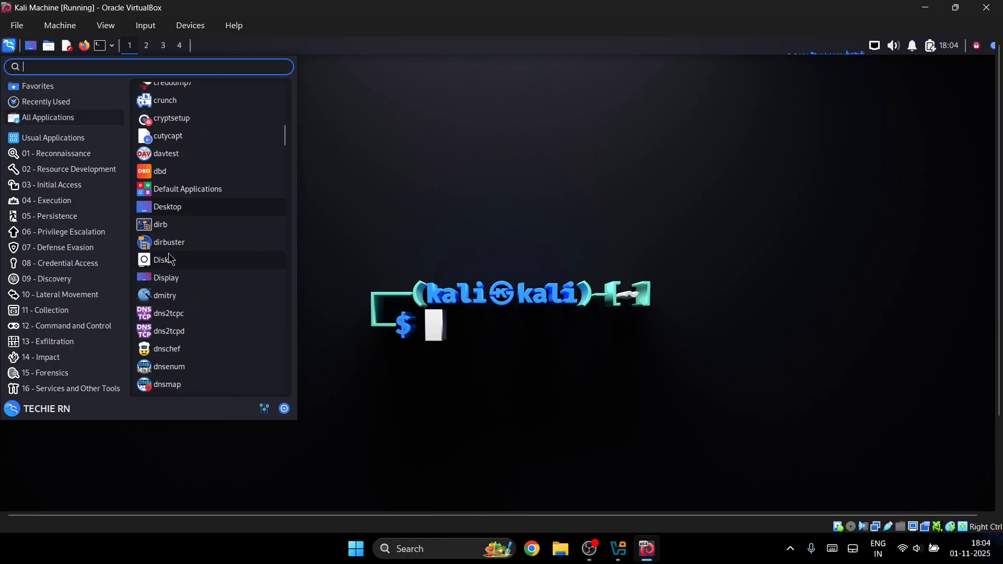
{"action": "scroll", "coordinate": [192, 212], "scroll_direction": "down", "scroll_amount": 12}
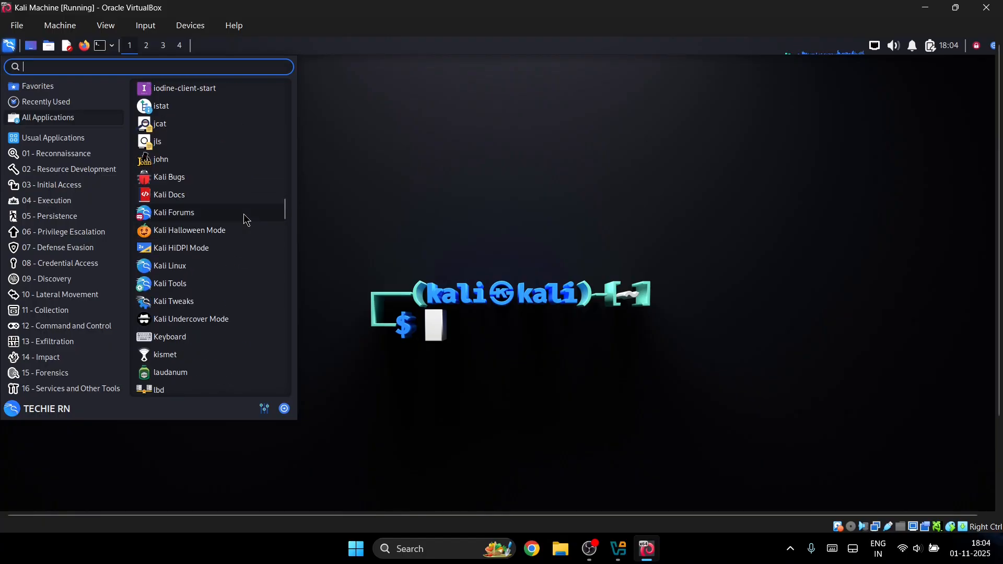
{"action": "scroll", "coordinate": [152, 142], "scroll_direction": "down", "scroll_amount": 10}
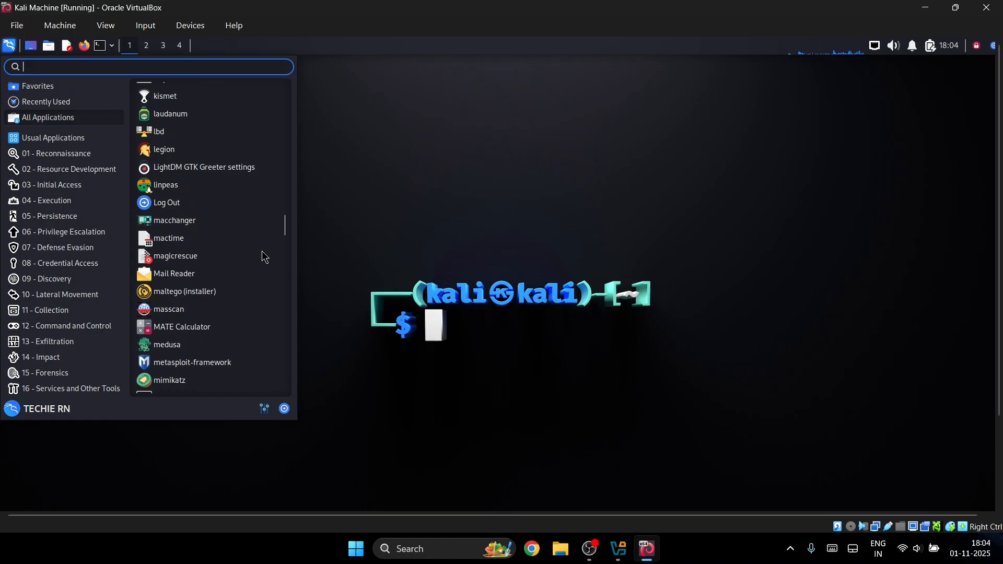
{"action": "scroll", "coordinate": [240, 253], "scroll_direction": "up", "scroll_amount": 4}
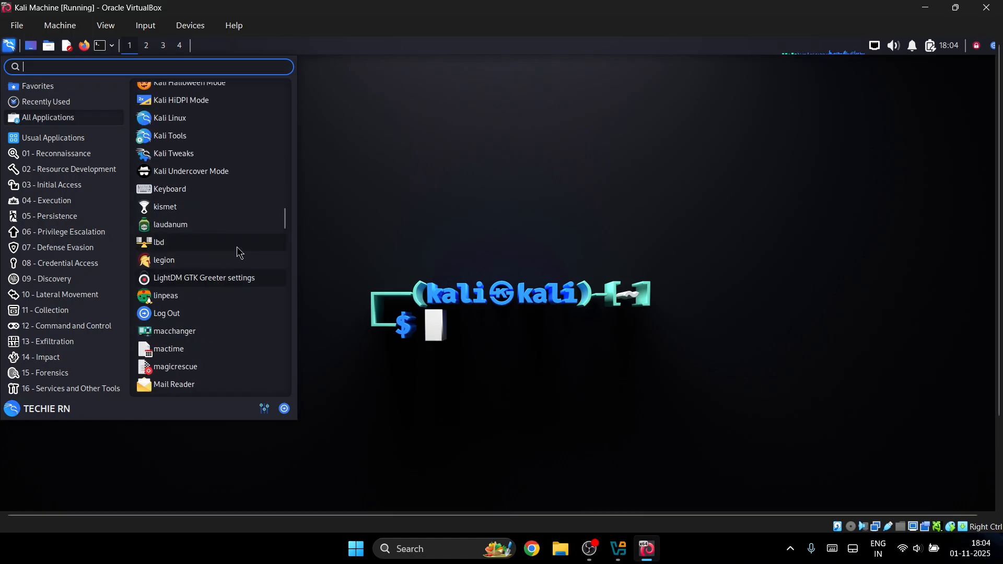
{"action": "type", "text": "kis"}
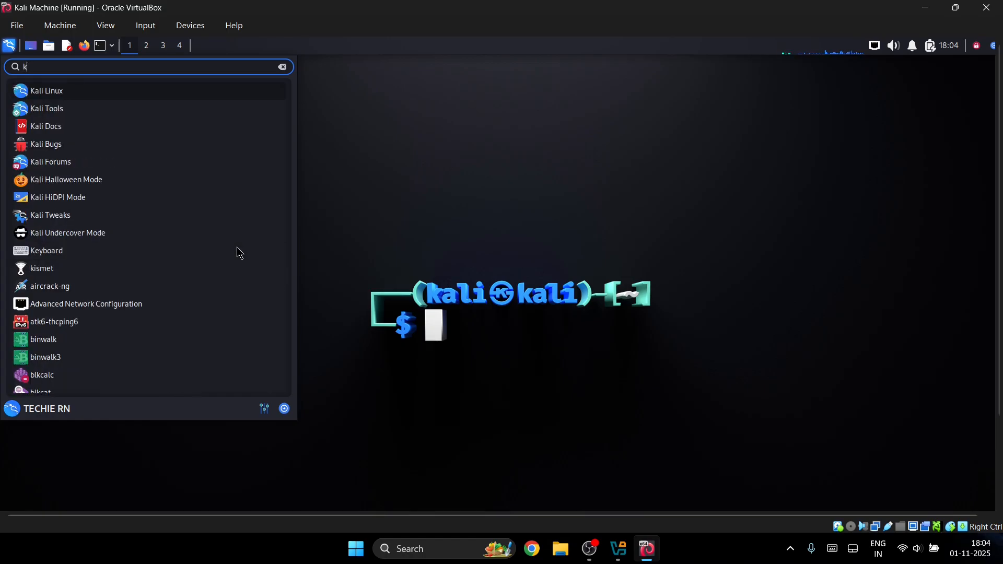
{"action": "key", "text": "BackSpace"}
{"action": "key", "text": "BackSpace"}
{"action": "key", "text": "BackSpace"}
{"action": "type", "text": "nma"}
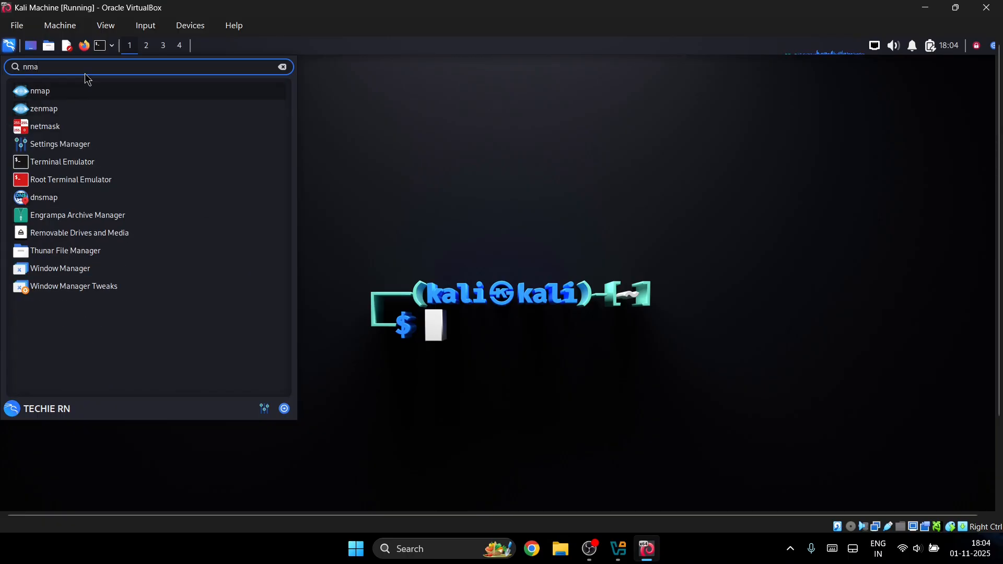
- Launch zenmap as root, entering the account password again after the first attempt fails
{"action": "left_click", "coordinate": [44, 111]}
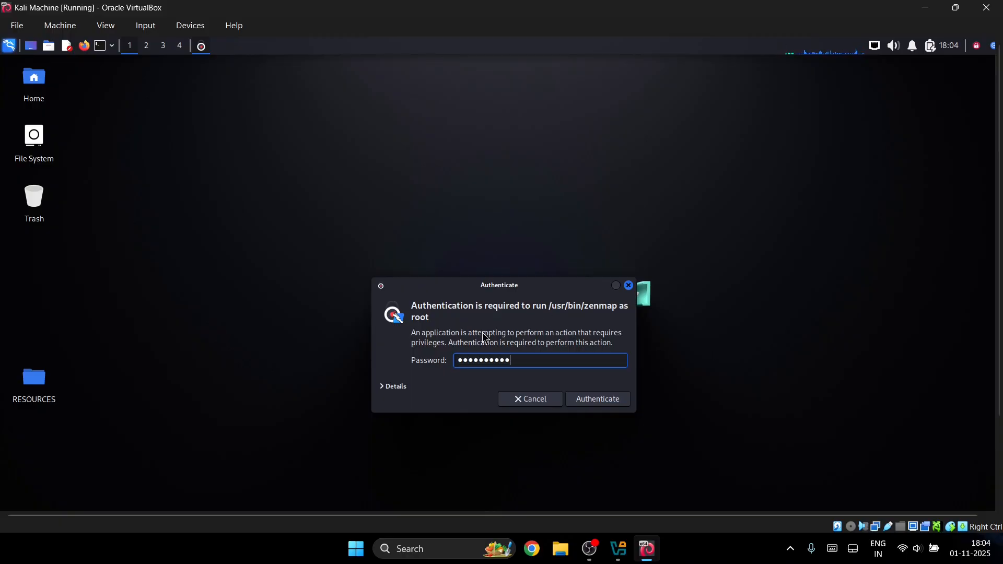
{"action": "type", "text": "********"}
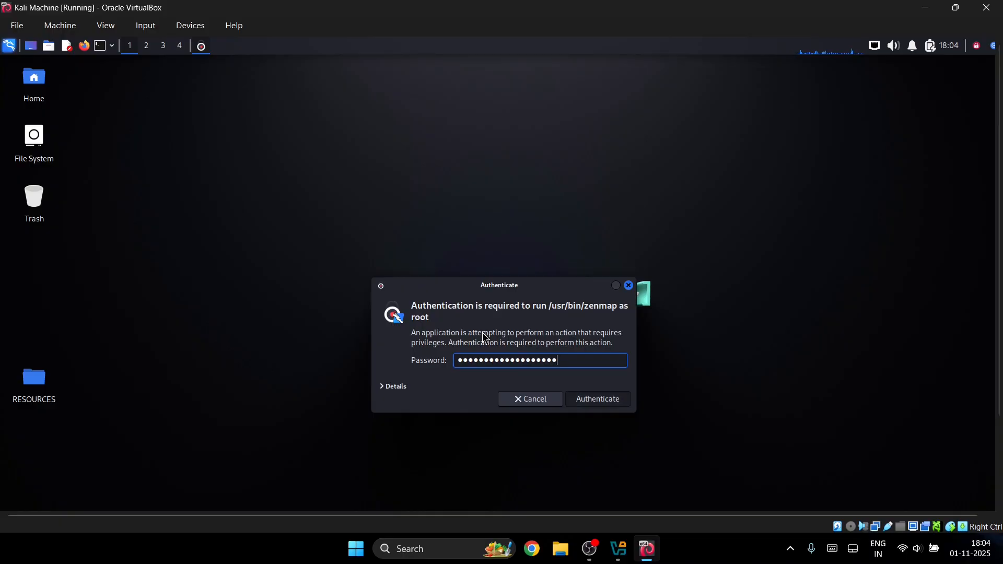
{"action": "key", "text": "Return"}
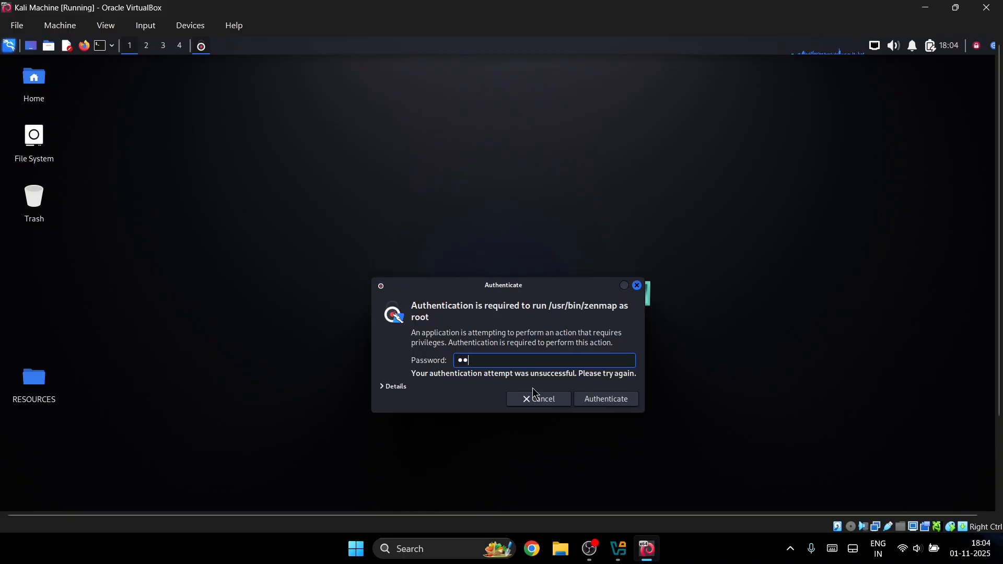
{"action": "type", "text": "******"}
{"action": "key", "text": "Return"}
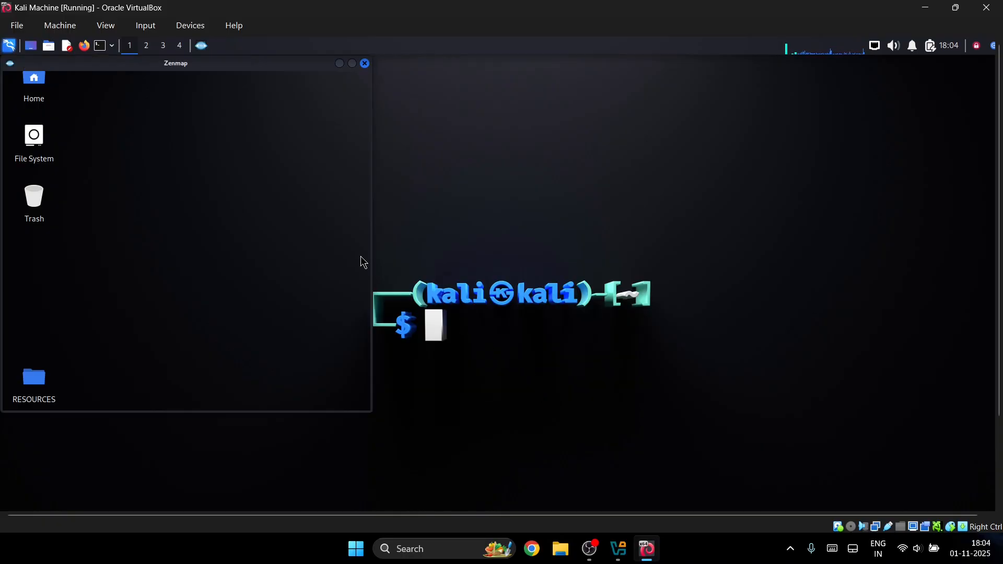
- Move the Zenmap window toward the screen centre and close it
{"action": "left_click_drag", "start_coordinate": [246, 66], "coordinate": [519, 114]}
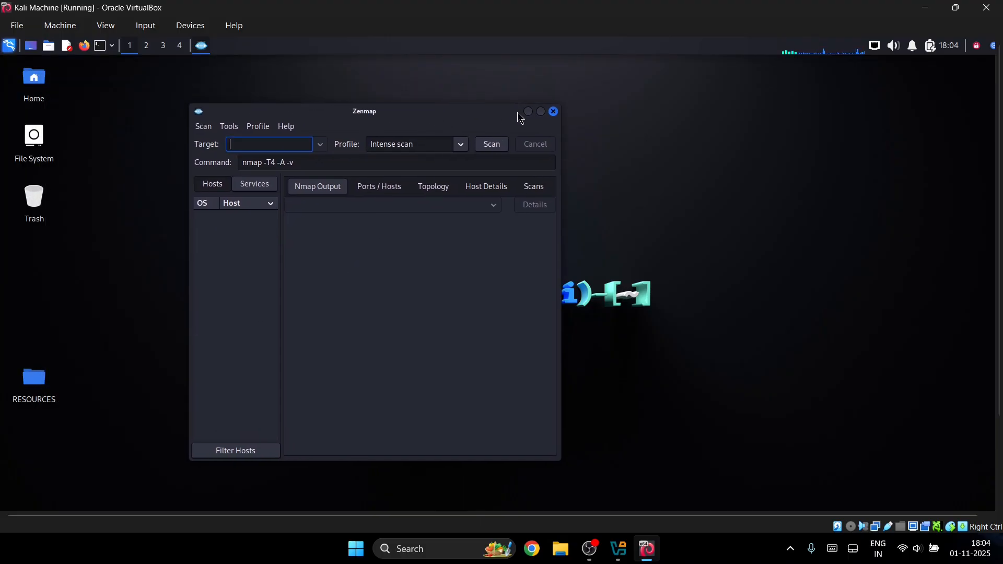
{"action": "left_click", "coordinate": [554, 112]}
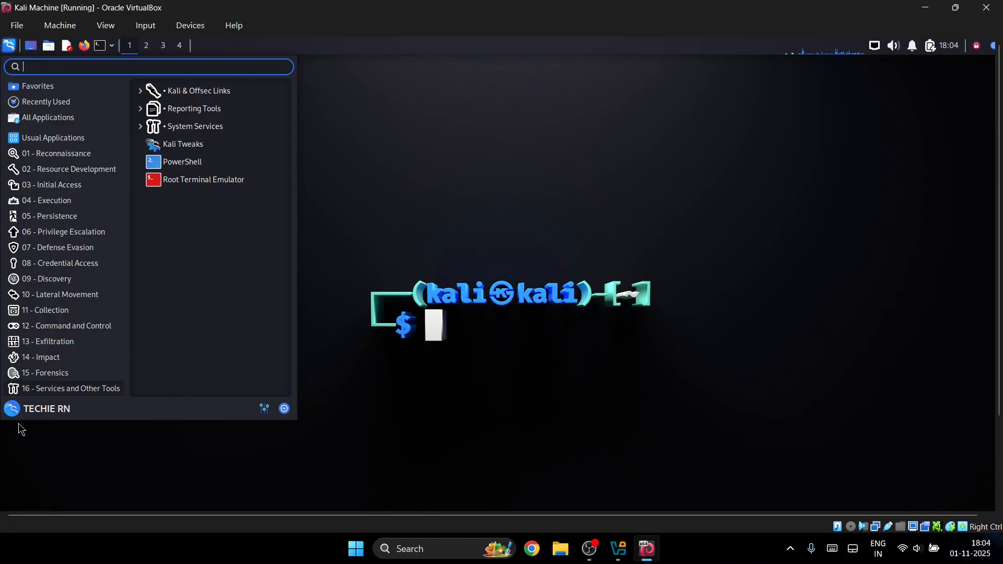
- Open the Settings Manager and move its window up and to the left
{"action": "left_click", "coordinate": [269, 409]}
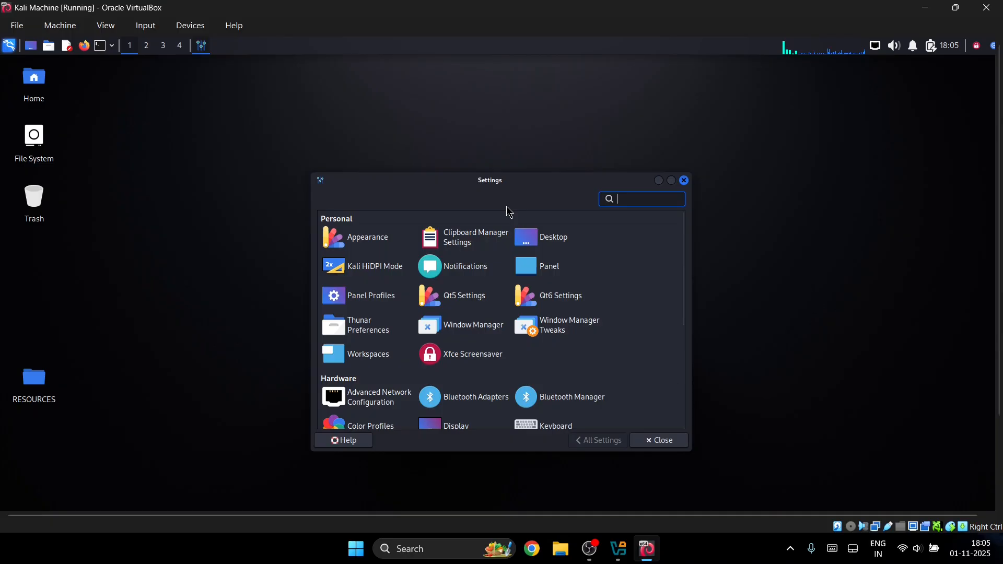
{"action": "left_click", "coordinate": [8, 48]}
{"action": "type", "text": "set"}
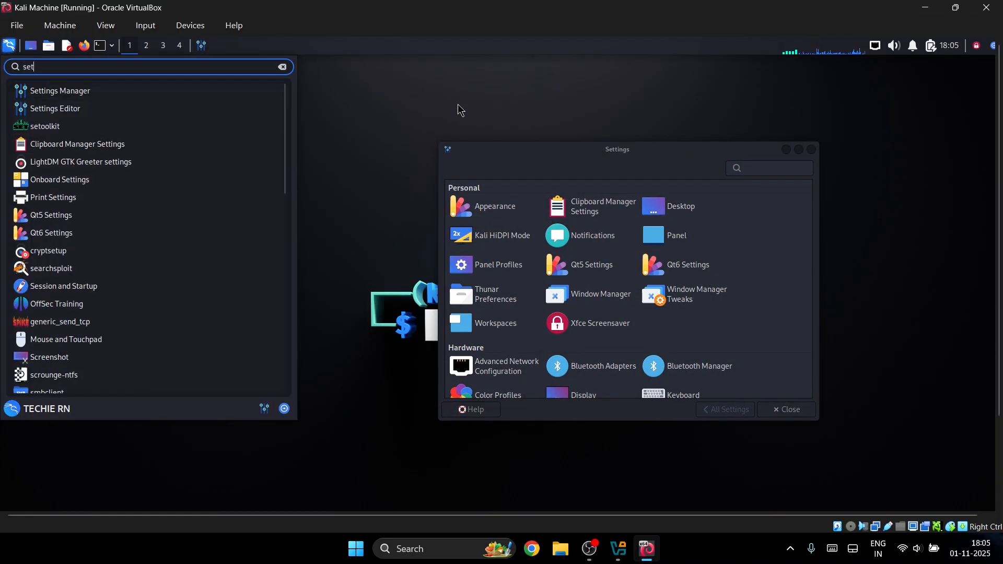
{"action": "left_click", "coordinate": [627, 191]}
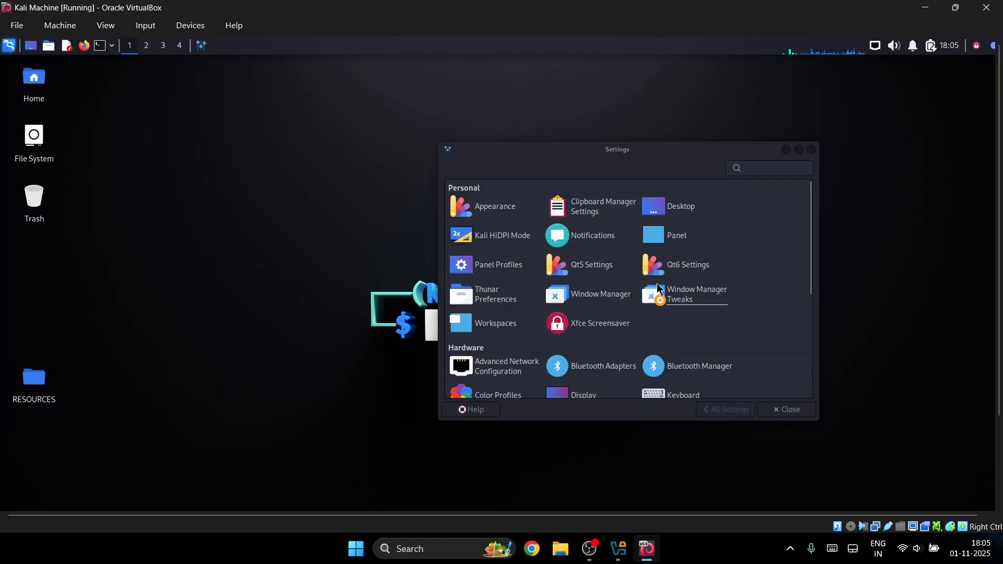
{"action": "left_click_drag", "start_coordinate": [592, 145], "coordinate": [563, 89]}
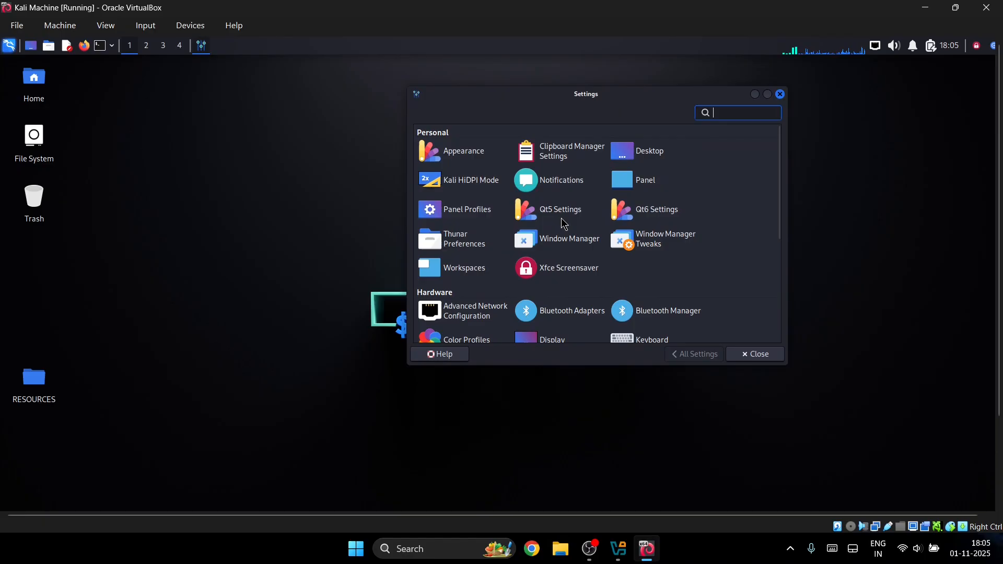
- Review the Display page at 1920x1080, scale 1.00, then close the Settings Manager
{"action": "left_click", "coordinate": [551, 339]}
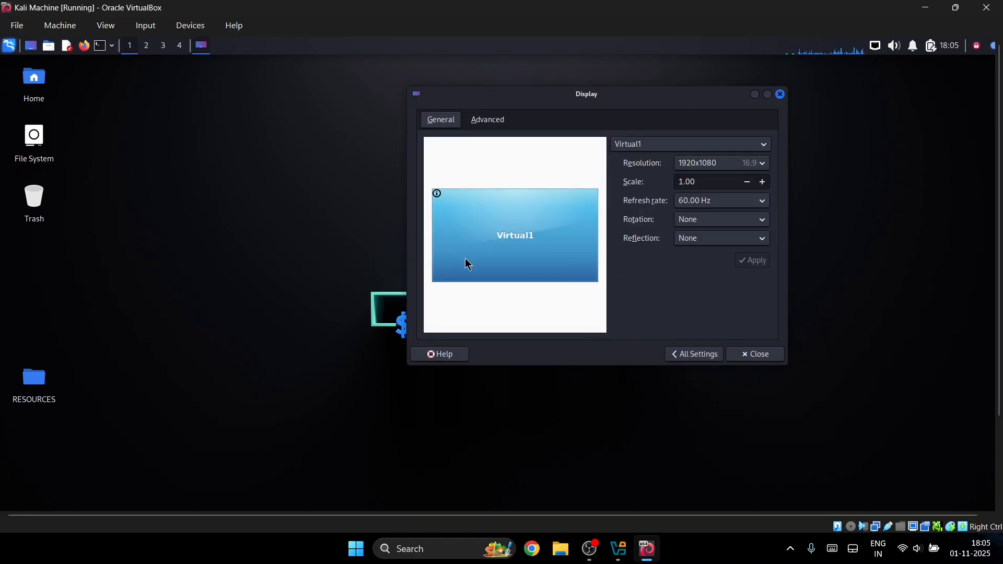
{"action": "left_click", "coordinate": [681, 354]}
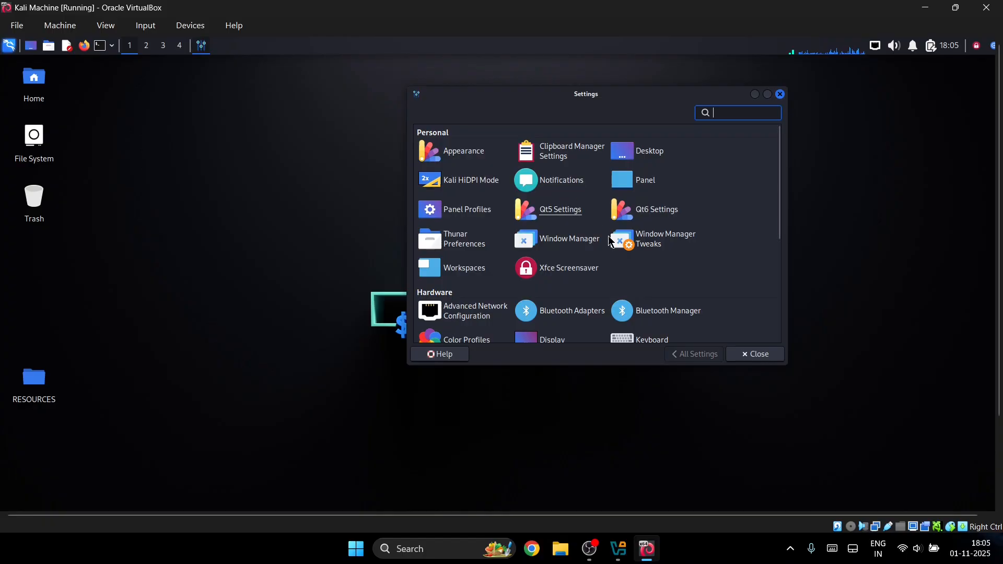
{"action": "scroll", "coordinate": [612, 284], "scroll_direction": "down", "scroll_amount": 5}
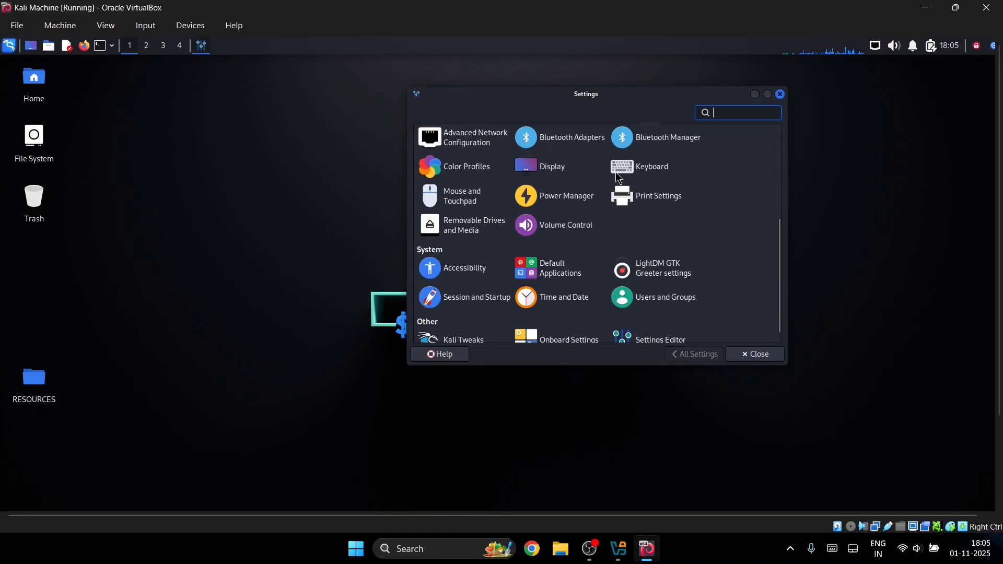
{"action": "scroll", "coordinate": [618, 177], "scroll_direction": "down", "scroll_amount": 1}
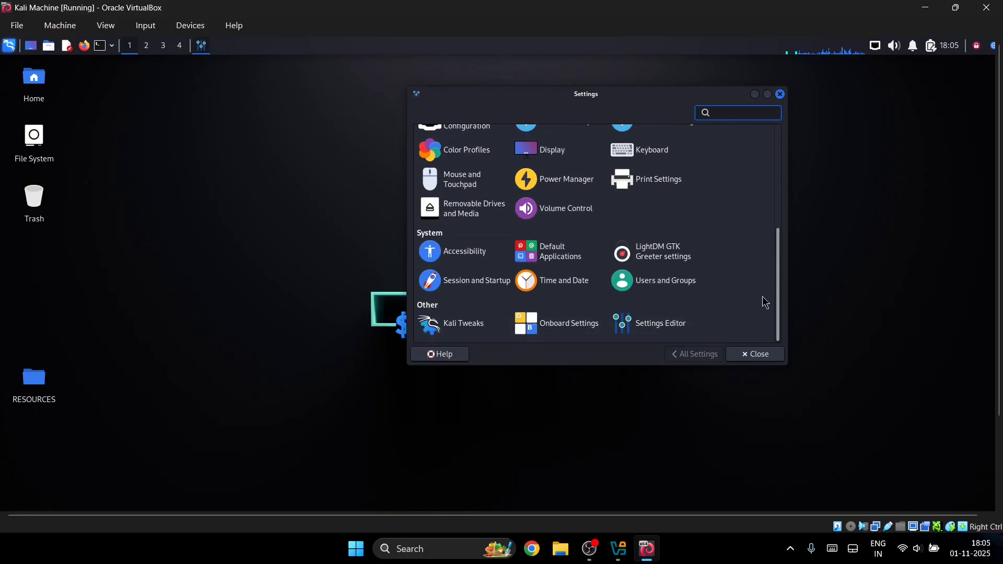
{"action": "left_click", "coordinate": [752, 351]}
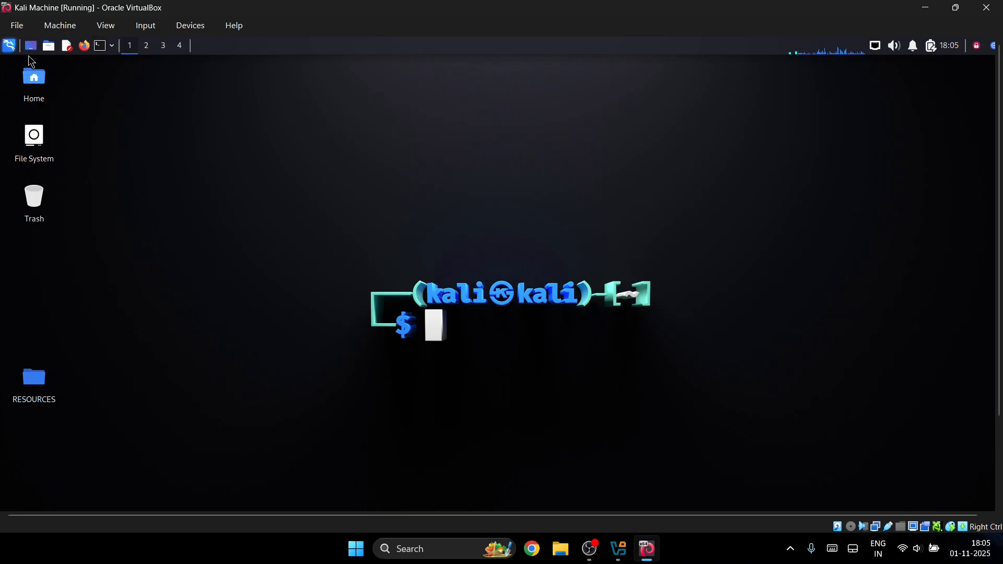
{"action": "left_click", "coordinate": [147, 46]}
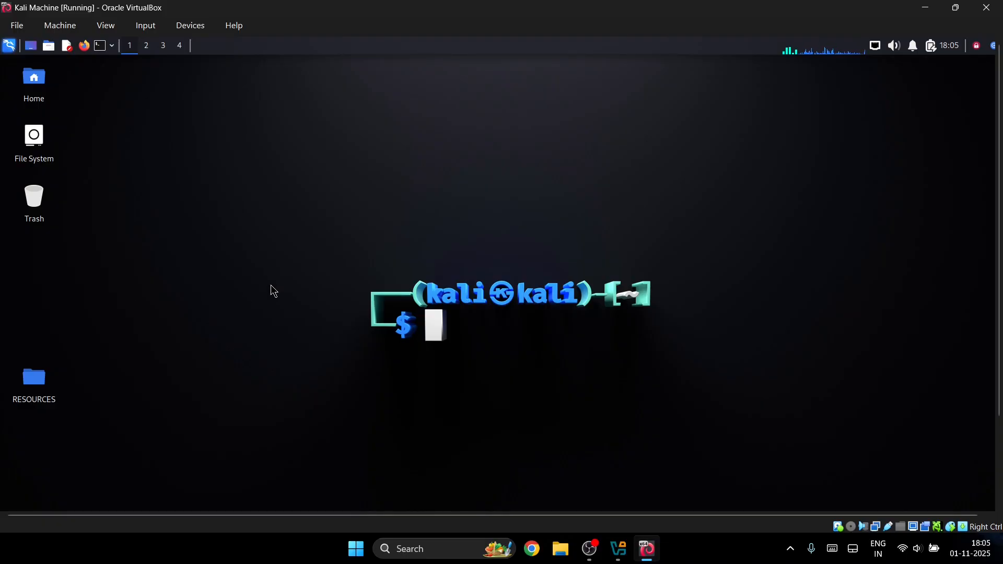
- Open a new terminal with Ctrl+Alt+T, move it up and right, then go to workspace 2
{"action": "key", "text": "ctrl+alt+t"}
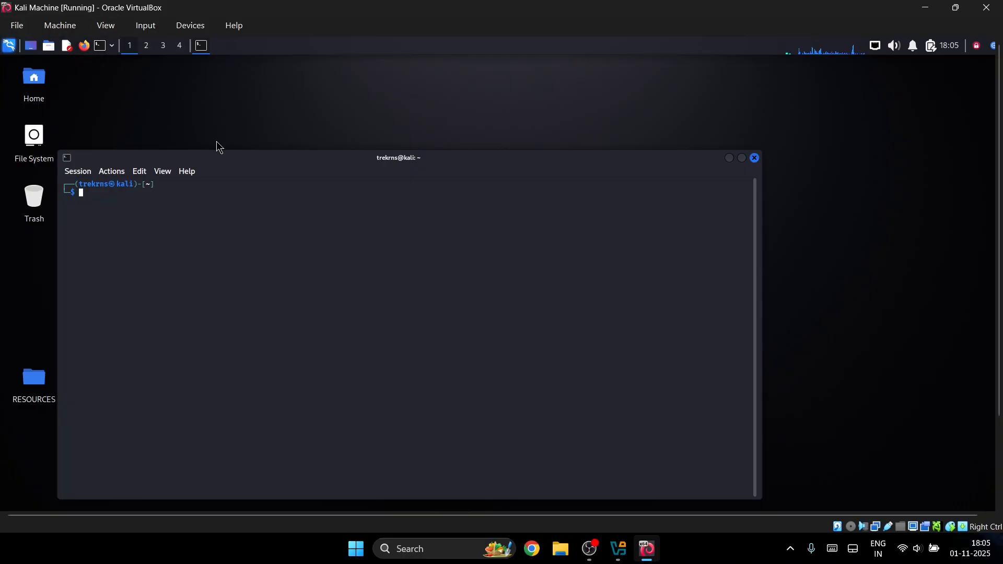
{"action": "left_click_drag", "start_coordinate": [229, 160], "coordinate": [299, 110]}
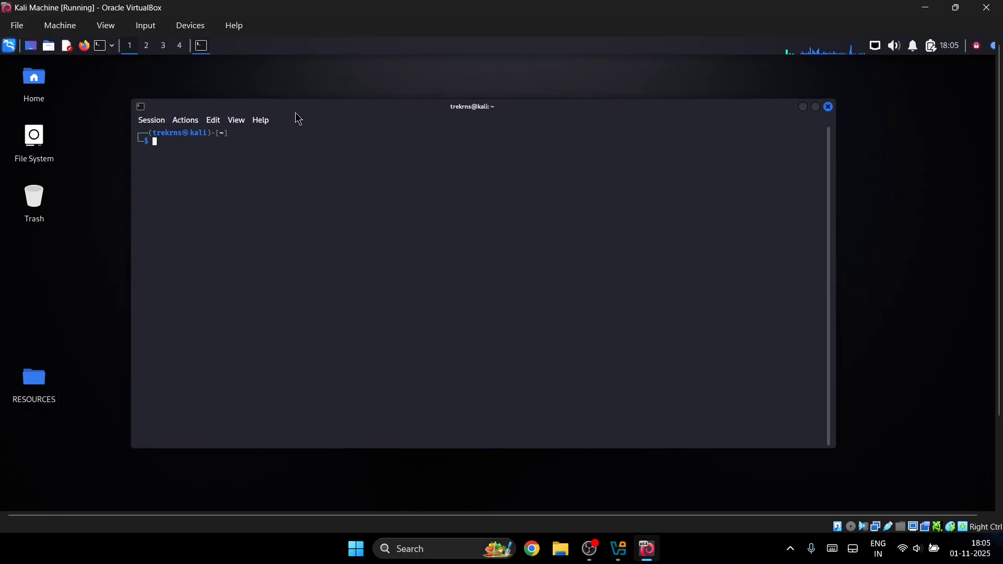
{"action": "left_click", "coordinate": [154, 47]}
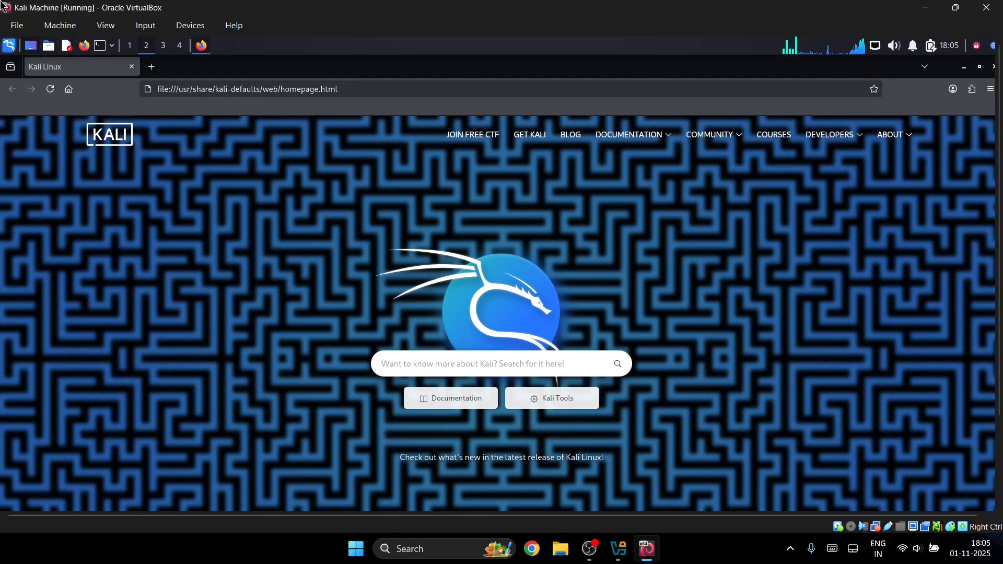
- Switch back to workspace 1, where the terminal is open
{"action": "left_click", "coordinate": [130, 46]}
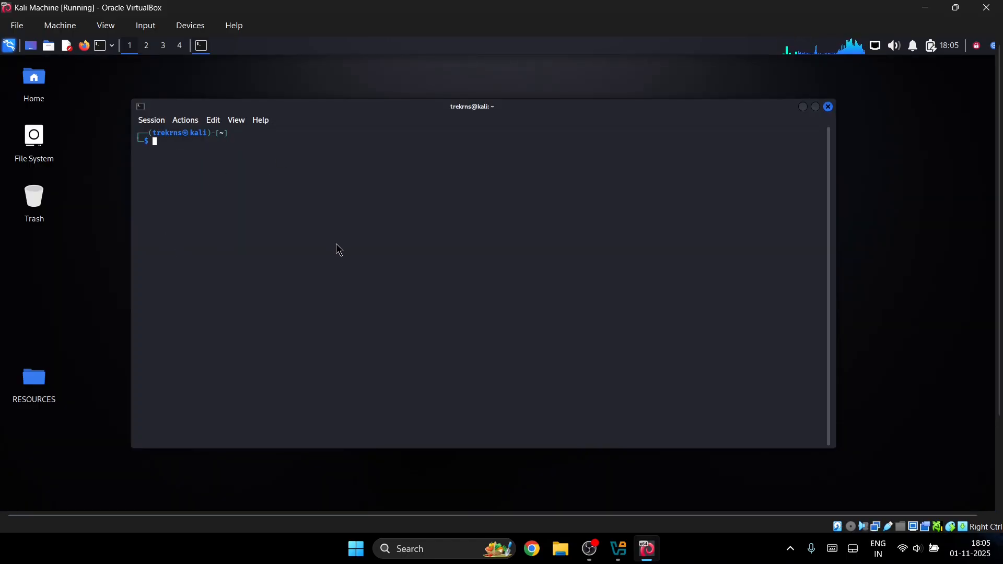
- Enlarge the terminal text, run ls twice, then shrink the text again
{"action": "key", "text": "ctrl+plus"}
{"action": "key", "text": "ctrl+plus"}
{"action": "key", "text": "ctrl+plus"}
{"action": "key", "text": "ctrl+plus"}
{"action": "key", "text": "ctrl+plus"}
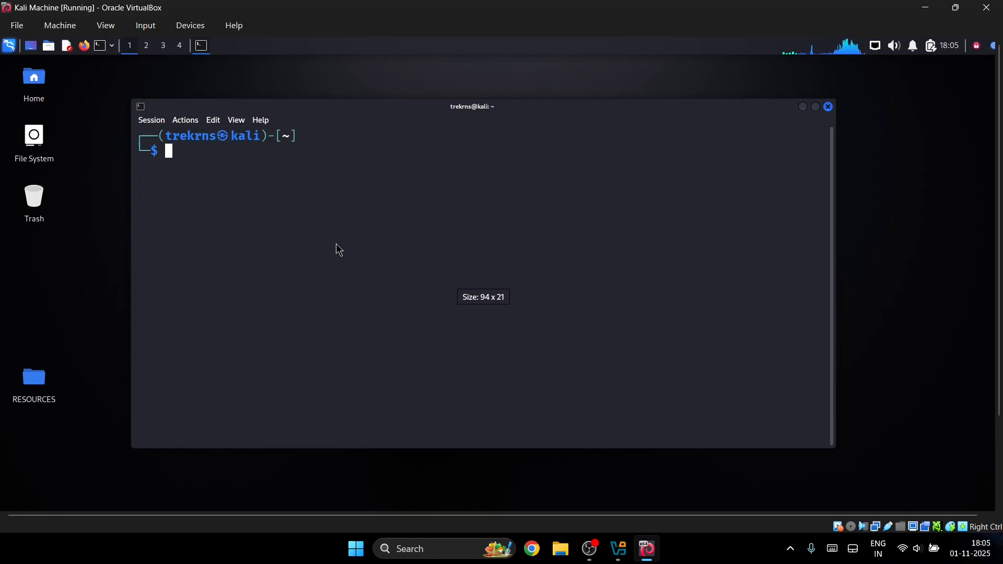
{"action": "type", "text": "ls"}
{"action": "key", "text": "Return"}
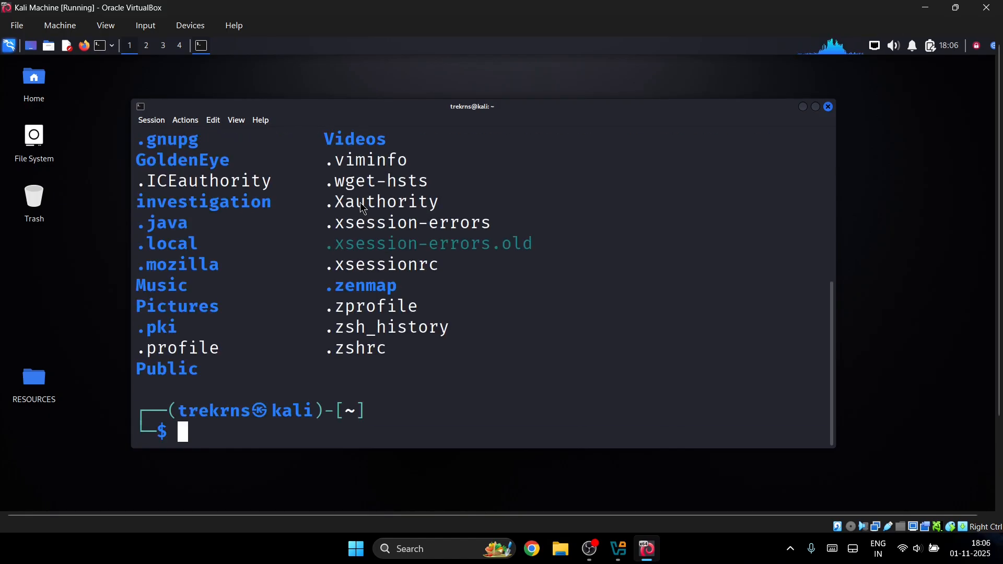
{"action": "type", "text": "ls"}
{"action": "key", "text": "Return"}
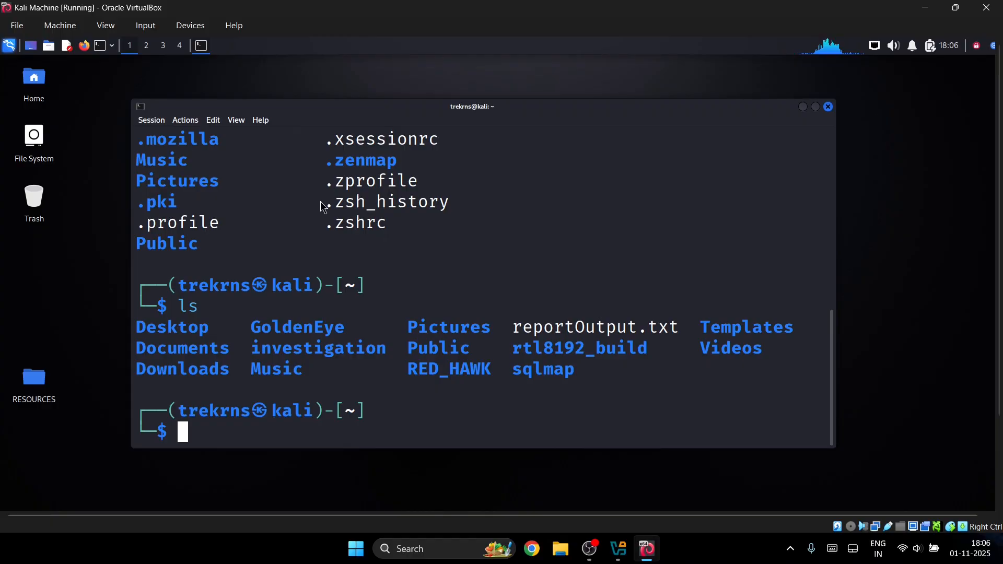
{"action": "key", "text": "ctrl+minus"}
{"action": "key", "text": "ctrl+minus"}
{"action": "key", "text": "ctrl+minus"}
{"action": "key", "text": "ctrl+minus"}
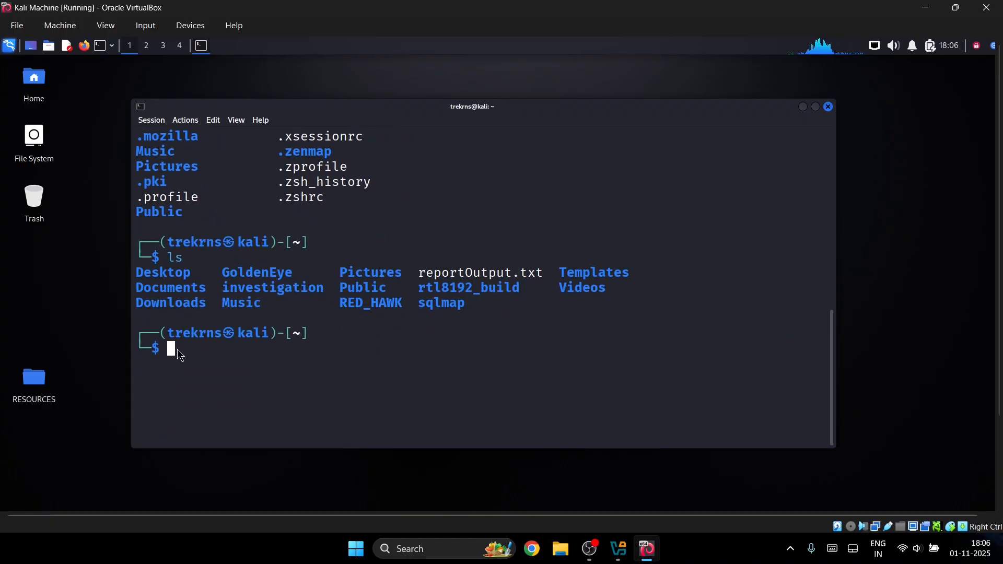
- Clear the terminal, then run cd and ls to list the home folder
{"action": "left_click_drag", "start_coordinate": [183, 304], "coordinate": [263, 320]}
{"action": "left_click", "coordinate": [229, 360]}
{"action": "type", "text": "clear"}
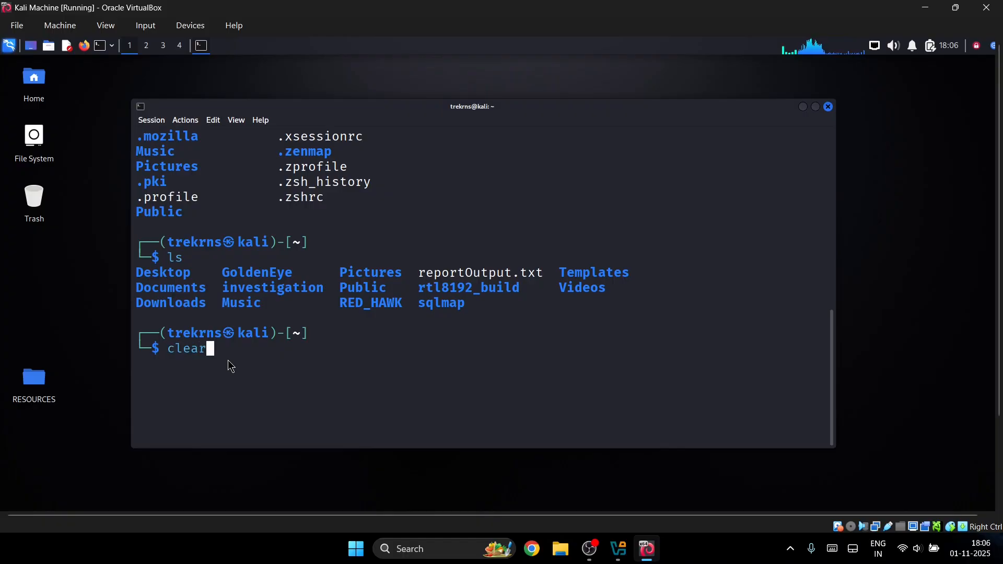
{"action": "key", "text": "Return"}
{"action": "type", "text": "cd"}
{"action": "key", "text": "Return"}
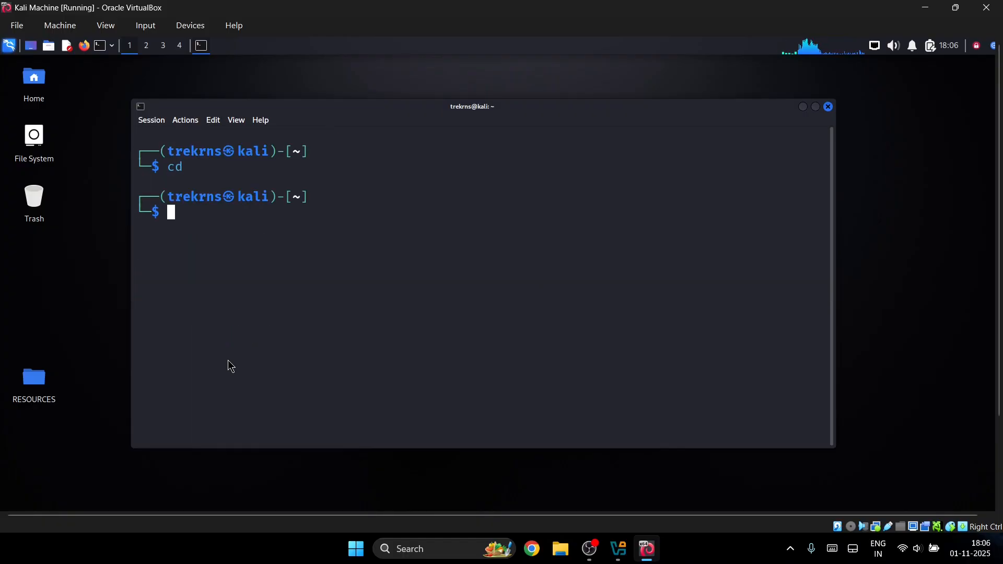
{"action": "type", "text": "ls"}
{"action": "key", "text": "Return"}
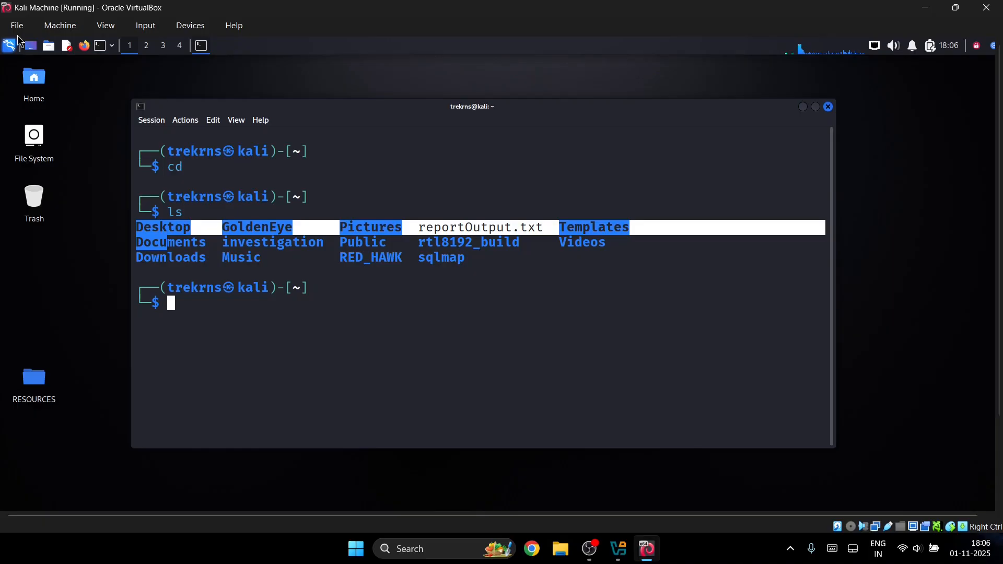
{"action": "left_click", "coordinate": [9, 46]}
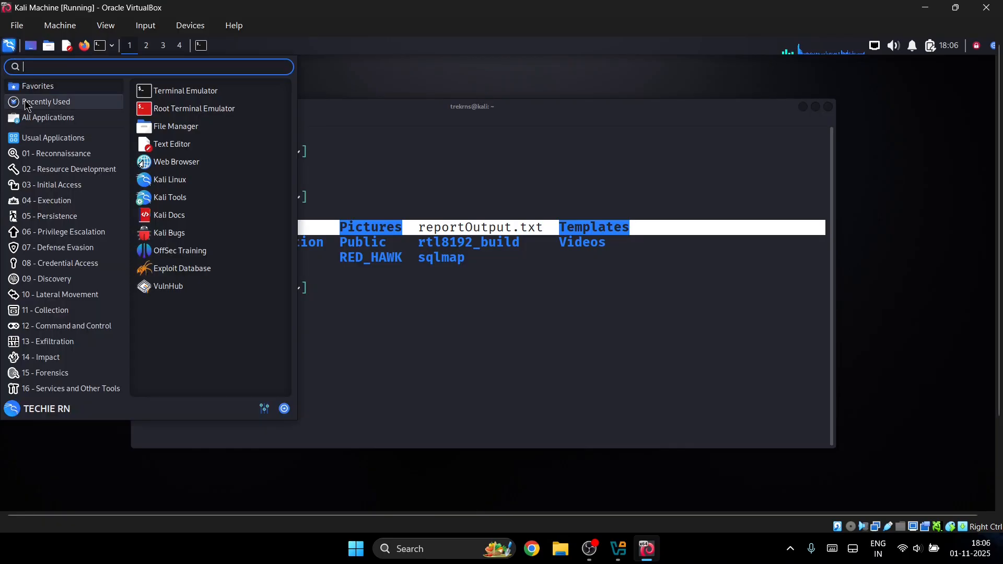
{"action": "type", "text": "file"}
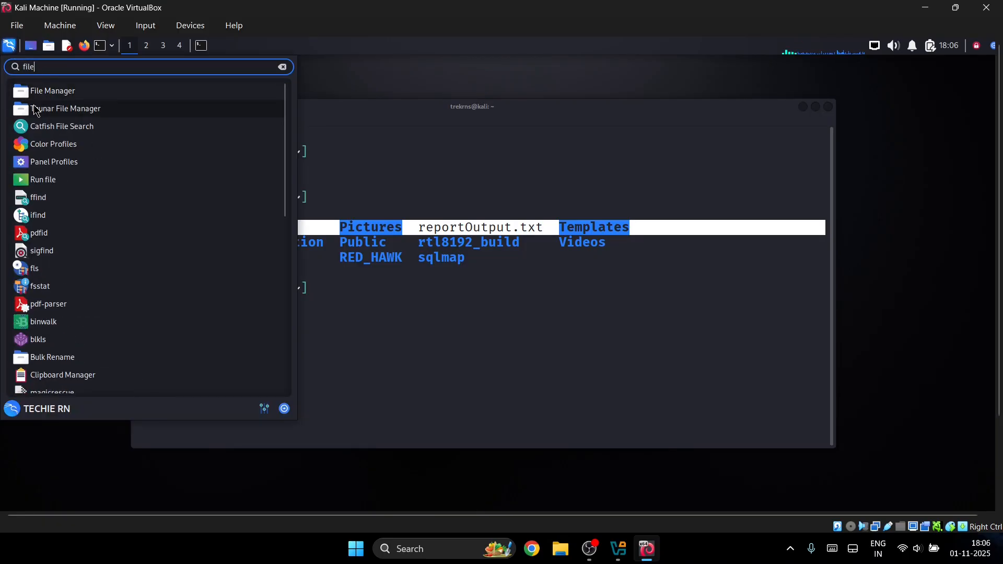
{"action": "left_click", "coordinate": [29, 109]}
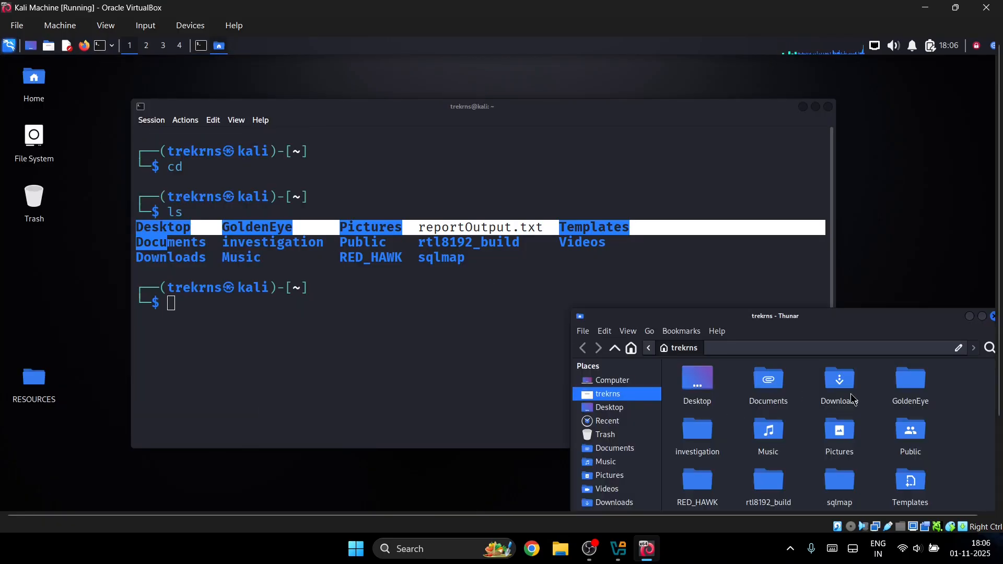
{"action": "left_click_drag", "start_coordinate": [779, 312], "coordinate": [627, 116]}
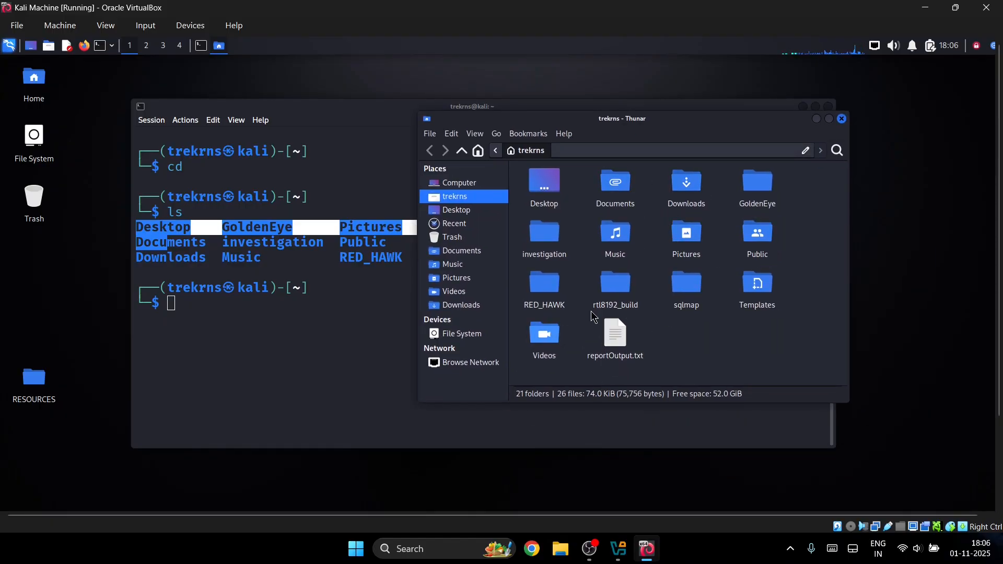
{"action": "left_click", "coordinate": [842, 119]}
{"action": "left_click_drag", "start_coordinate": [263, 258], "coordinate": [214, 257]}
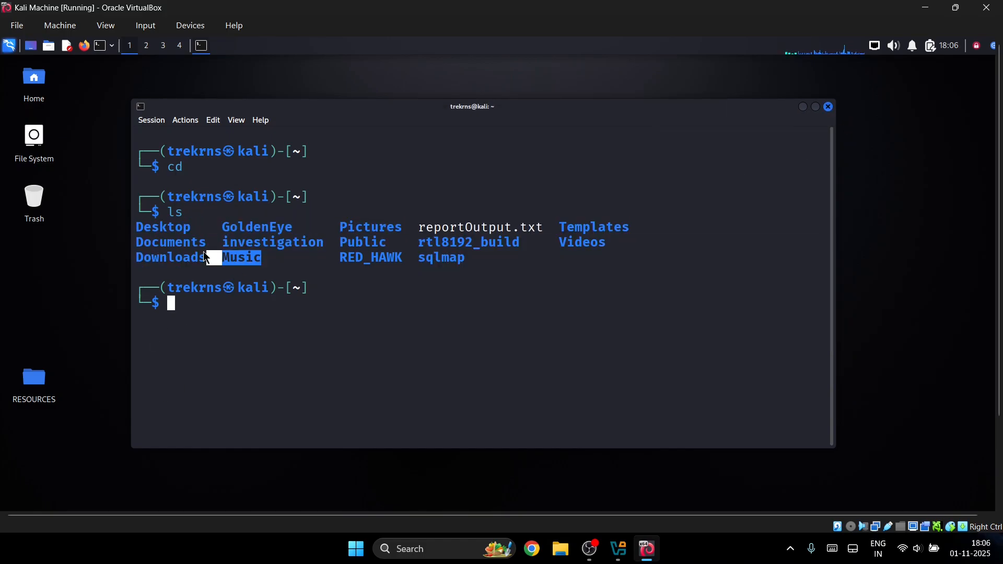
- Run 'cd Desktop' and 'ls', showing the folder holds only RESOURCES
{"action": "left_click_drag", "start_coordinate": [452, 260], "coordinate": [411, 243]}
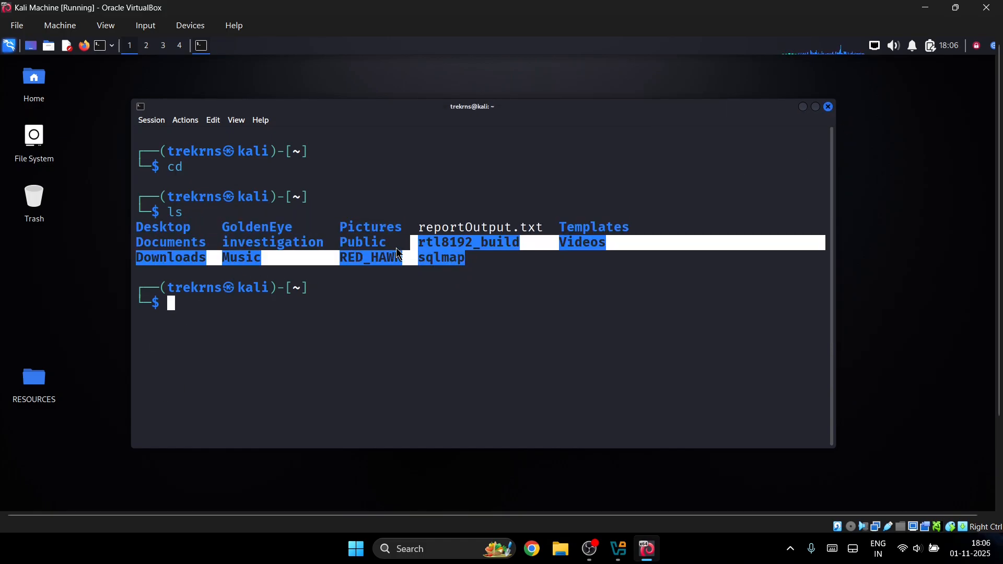
{"action": "left_click", "coordinate": [202, 215]}
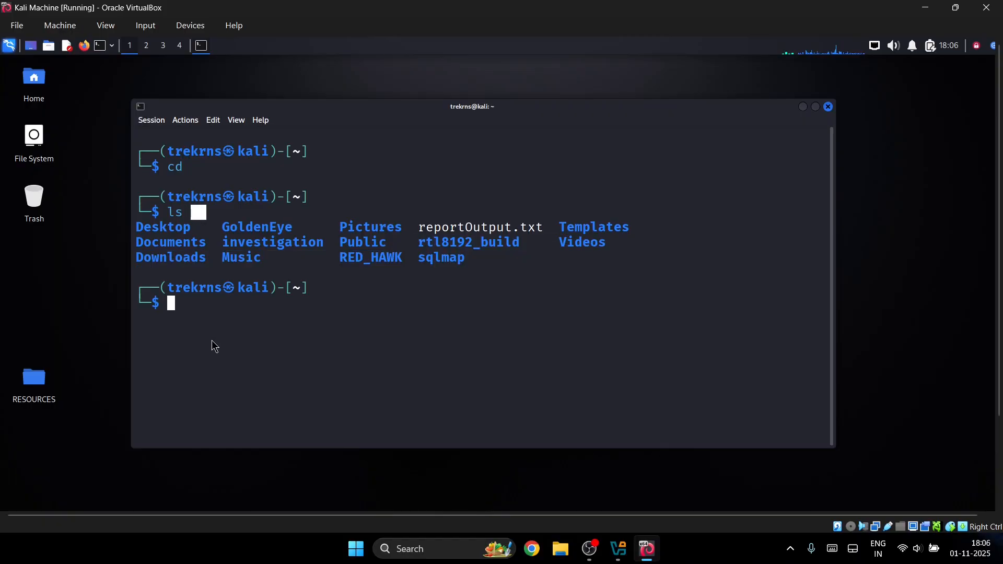
{"action": "double_click", "coordinate": [170, 228]}
{"action": "left_click", "coordinate": [190, 306]}
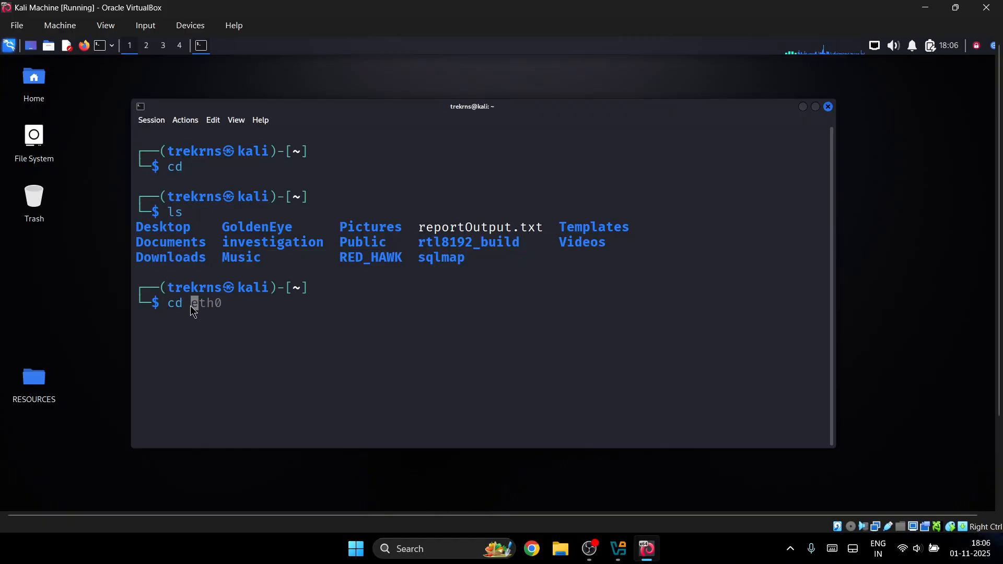
{"action": "type", "text": "cd Desktop"}
{"action": "key", "text": "Return"}
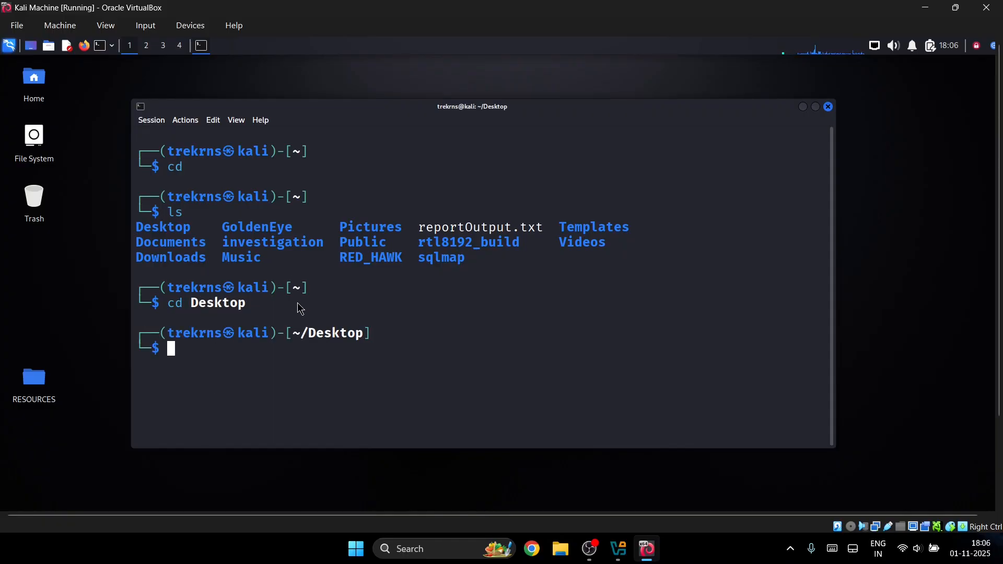
{"action": "type", "text": "ls"}
{"action": "key", "text": "Return"}
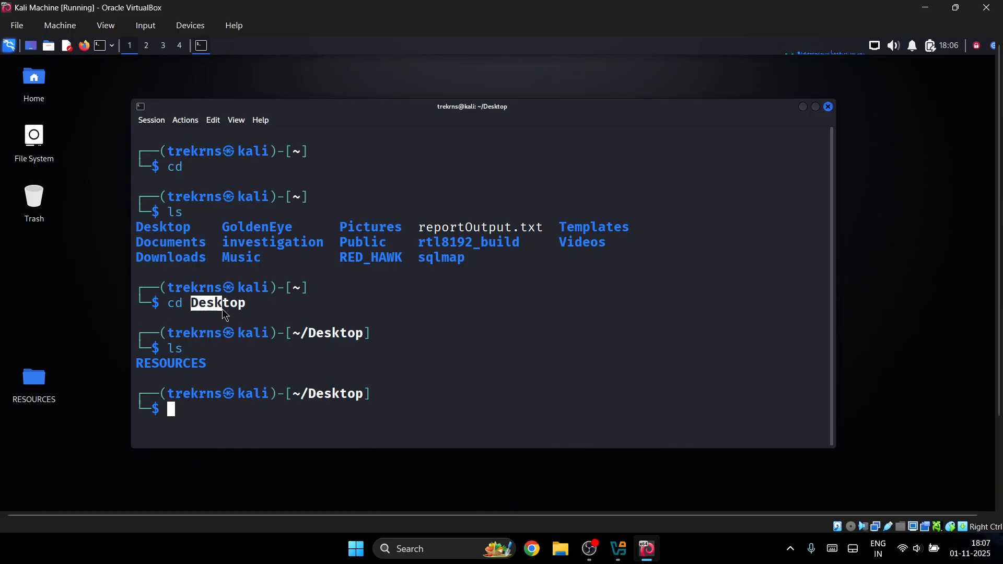
- Return to the home folder with cd
{"action": "left_click_drag", "start_coordinate": [225, 313], "coordinate": [239, 306]}
{"action": "left_click", "coordinate": [293, 308]}
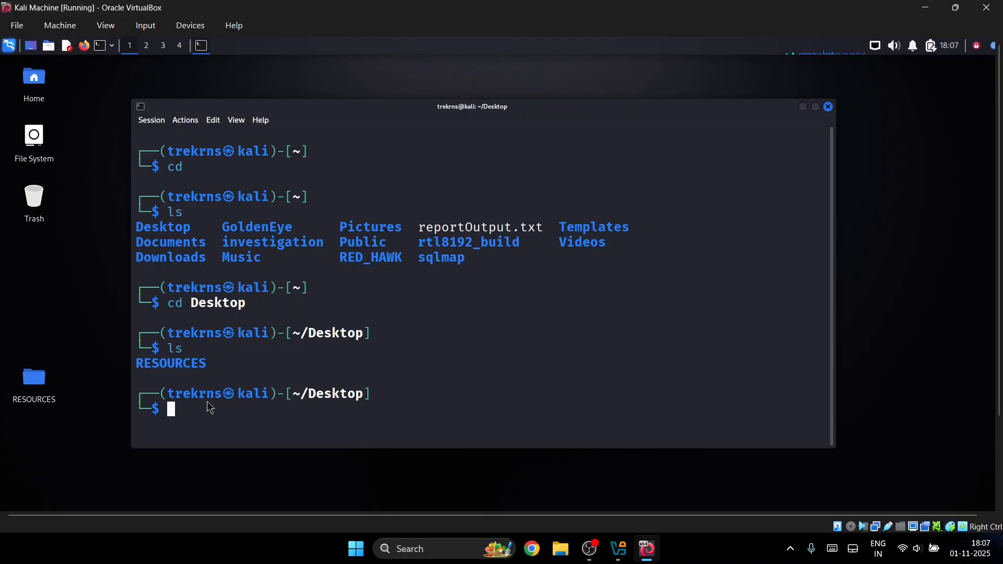
{"action": "type", "text": "cd"}
{"action": "key", "text": "Return"}
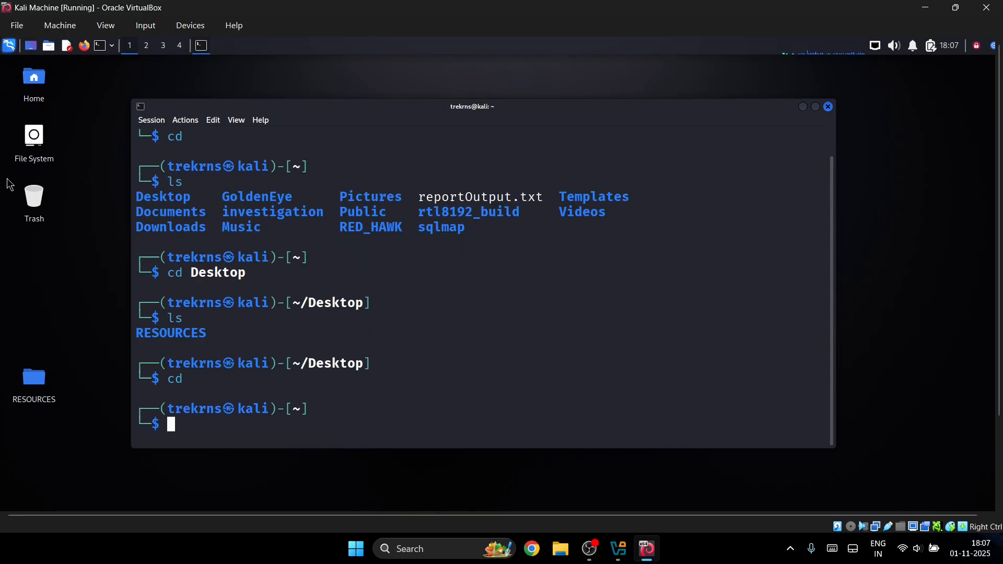
{"action": "double_click", "coordinate": [33, 141]}
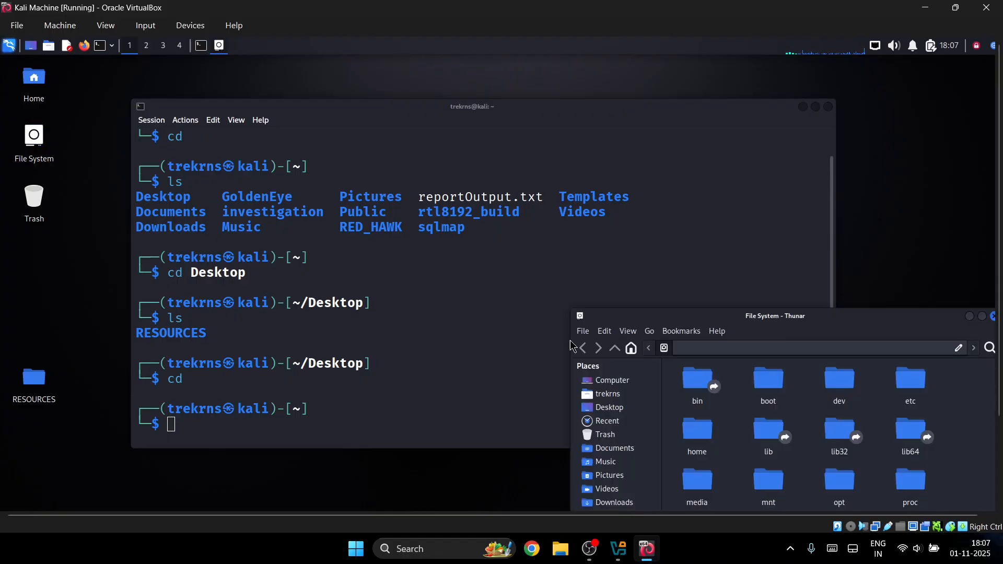
{"action": "left_click_drag", "start_coordinate": [782, 319], "coordinate": [647, 214]}
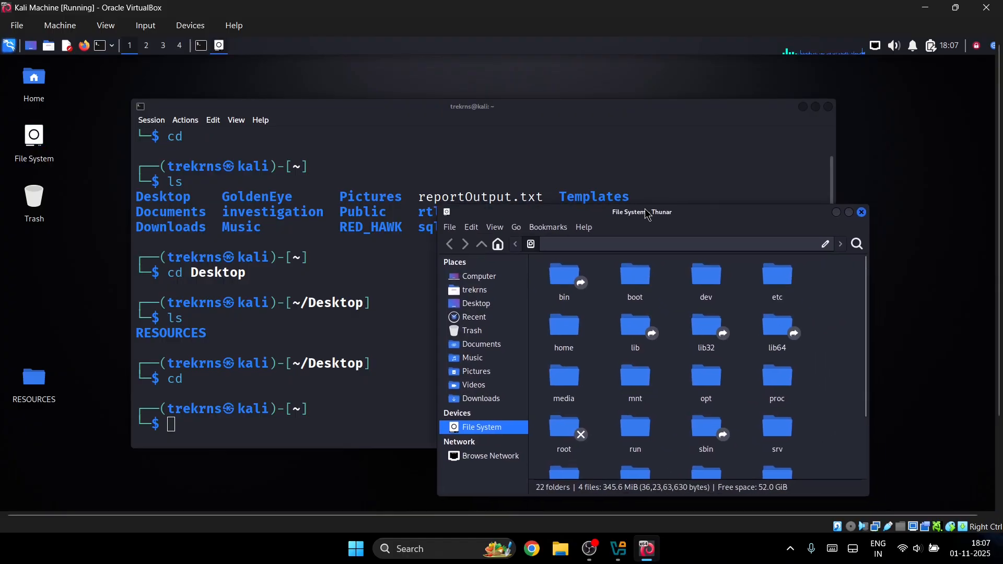
{"action": "left_click", "coordinate": [484, 274]}
{"action": "left_click", "coordinate": [600, 240]}
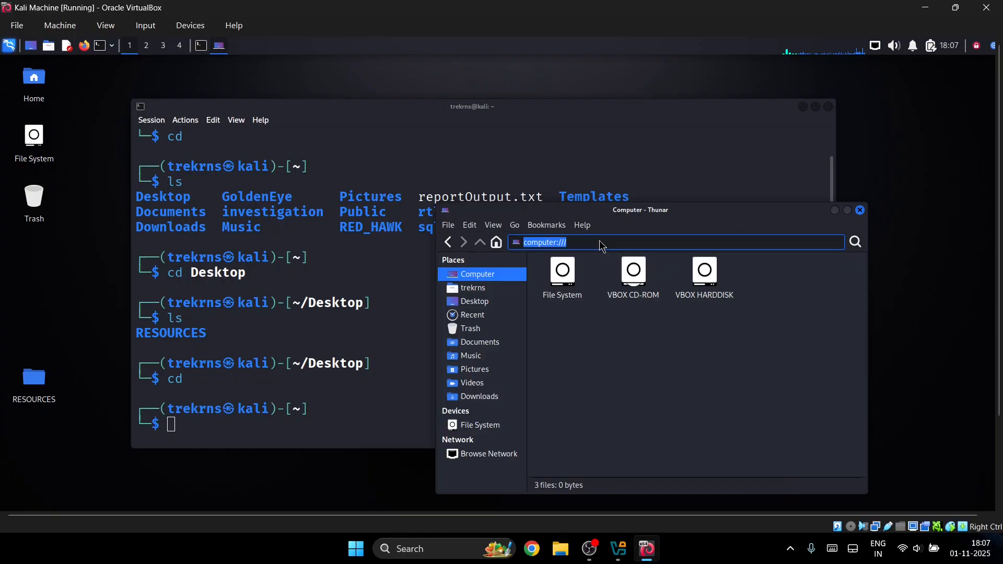
{"action": "left_click", "coordinate": [861, 210]}
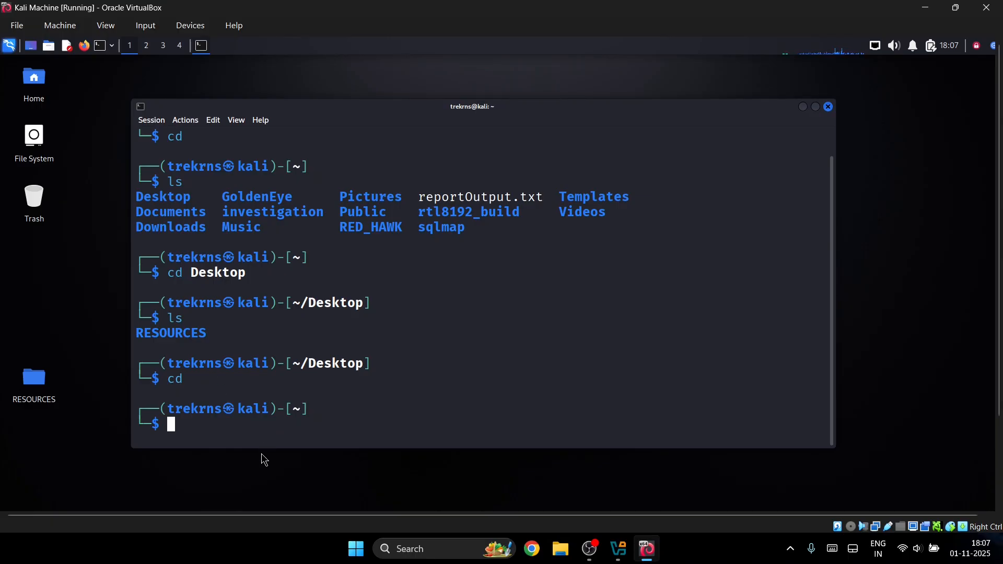
- Try 'cd man' and then 'man cd' in the terminal
{"action": "type", "text": "c"}
{"action": "key", "text": "BackSpace"}
{"action": "type", "text": "cdf"}
{"action": "key", "text": "BackSpace"}
{"action": "key", "text": "BackSpace"}
{"action": "type", "text": "ma"}
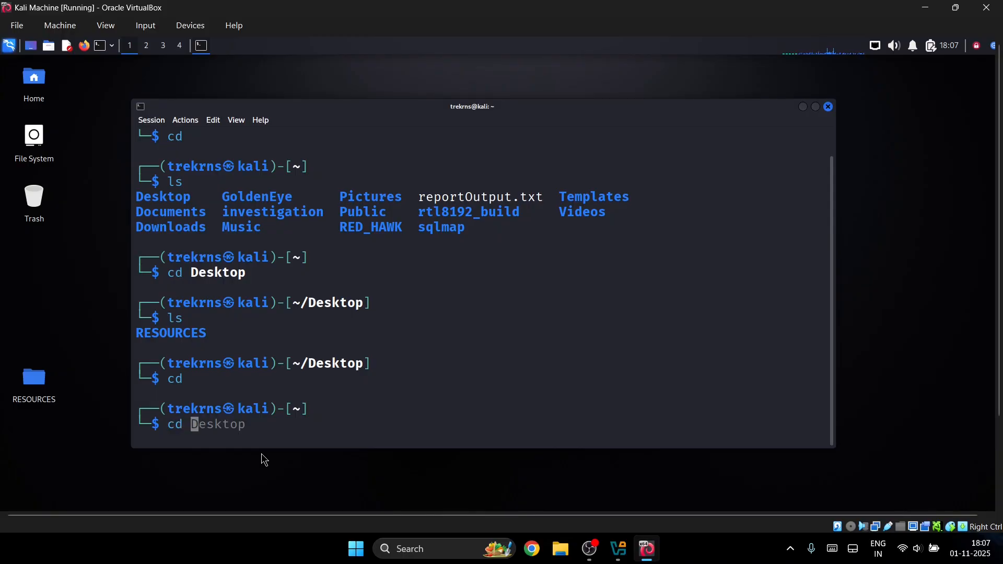
{"action": "type", "text": "n"}
{"action": "key", "text": "Return"}
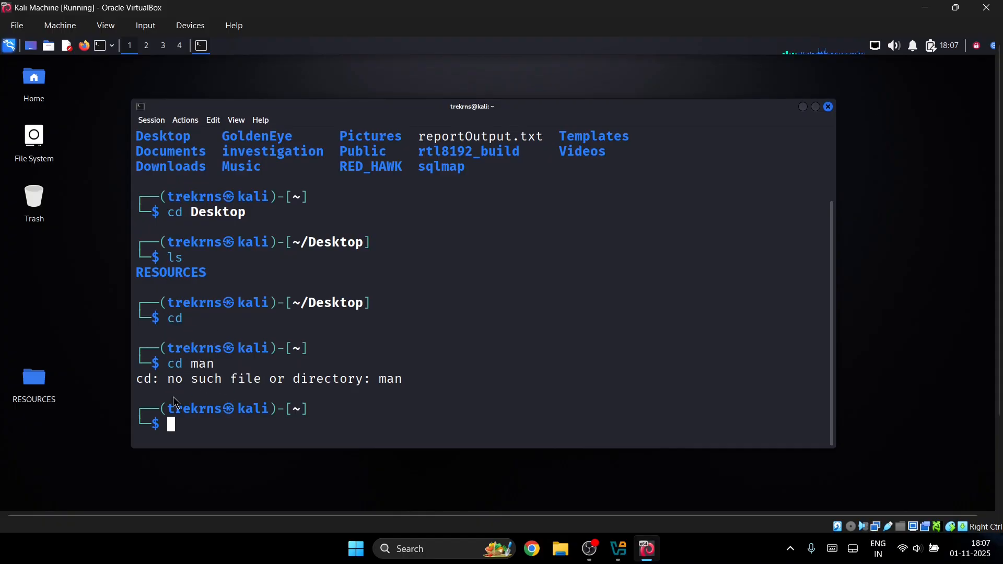
{"action": "type", "text": "man cd"}
{"action": "key", "text": "Return"}
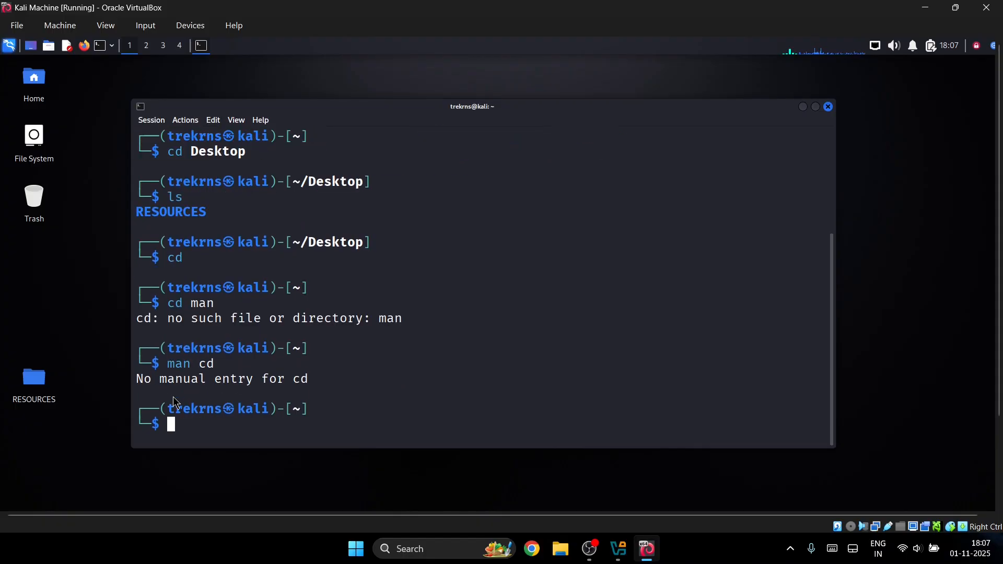
- Run 'cd --help', a bare 'cd', and 'cd jsd', which fails as nonexistent
{"action": "type", "text": "cd "}
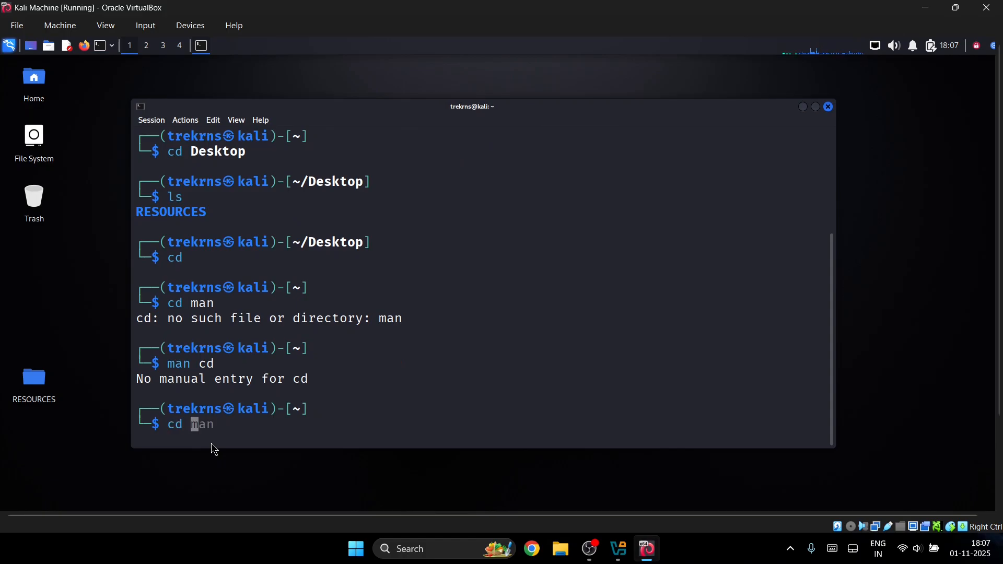
{"action": "type", "text": "--help"}
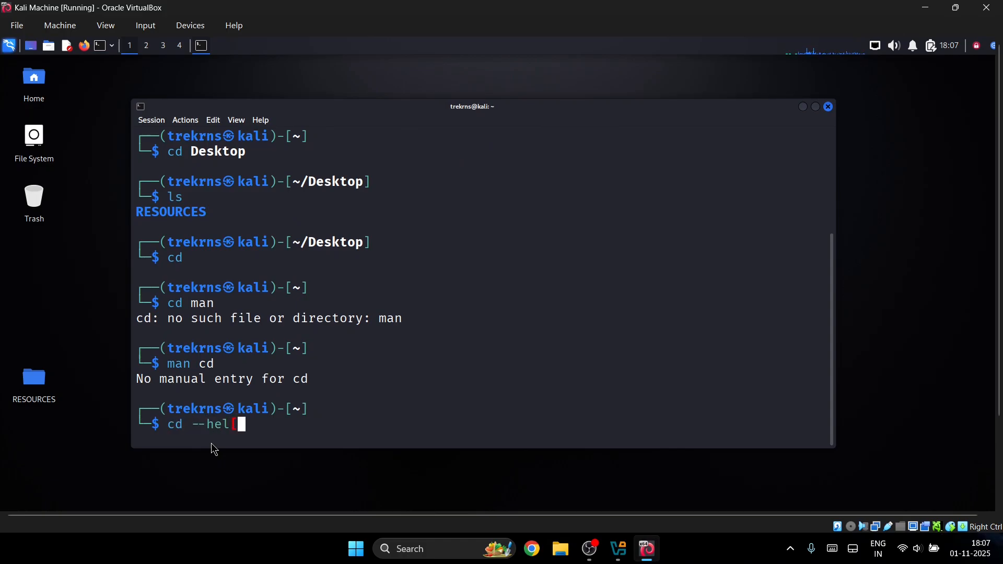
{"action": "key", "text": "Return"}
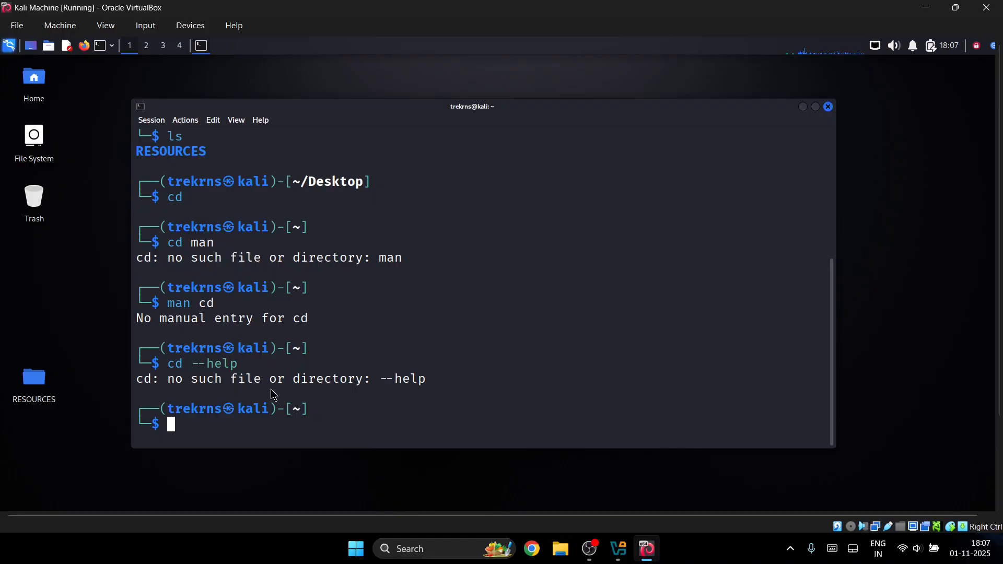
{"action": "type", "text": "cd"}
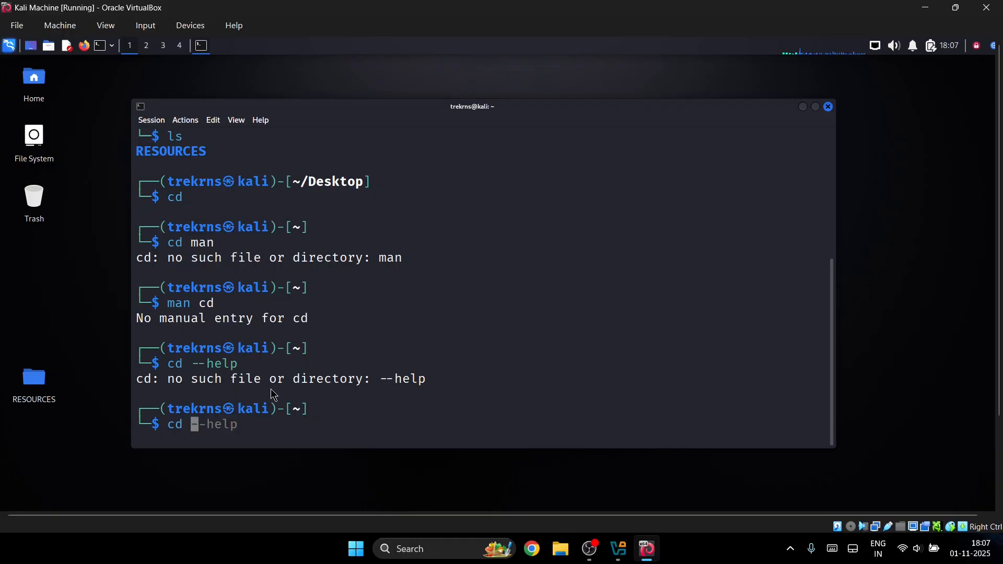
{"action": "key", "text": "Return"}
{"action": "type", "text": "cd jsd"}
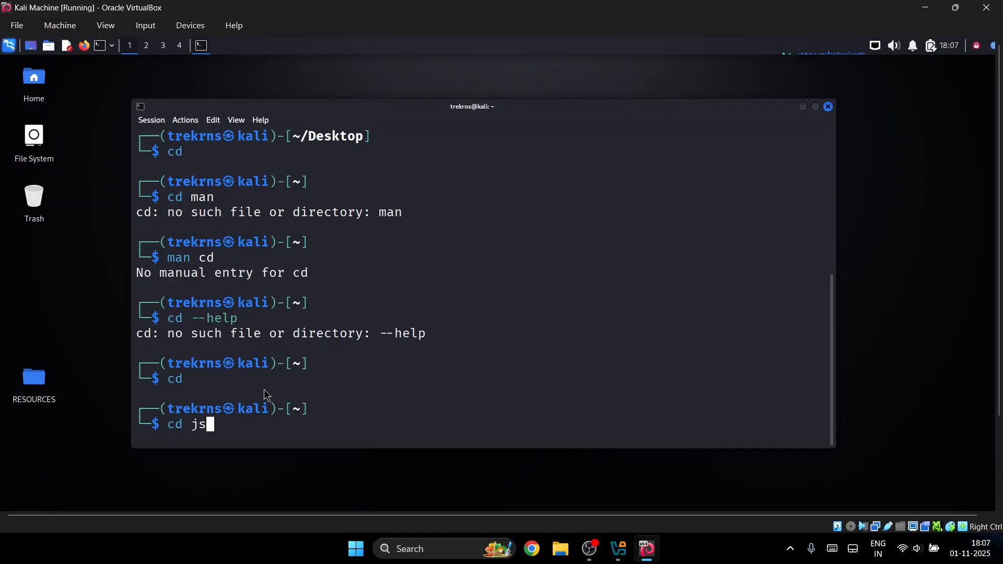
{"action": "key", "text": "Return"}
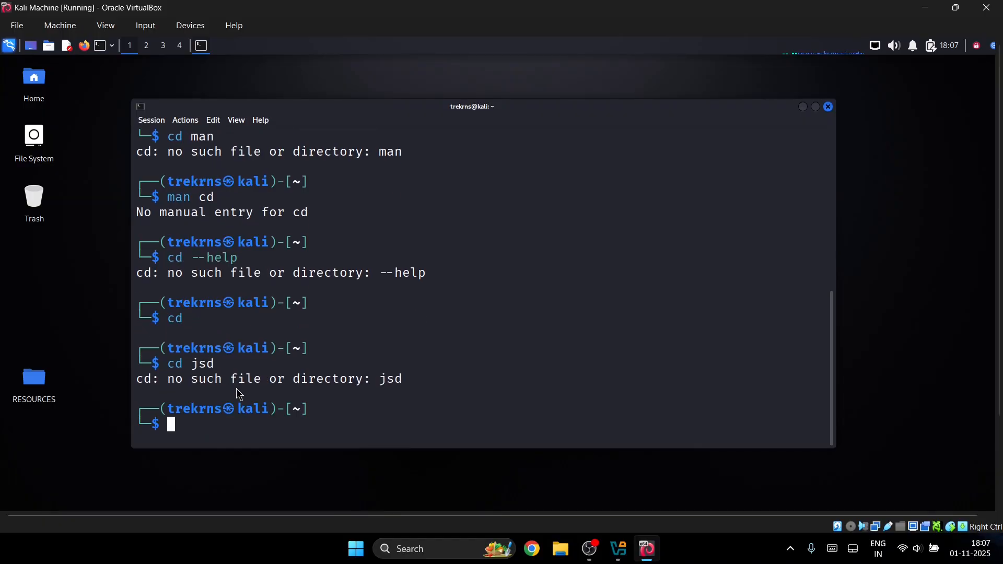
- Print the 'ls --help' usage text and scroll through it
{"action": "type", "text": "ls - hel"}
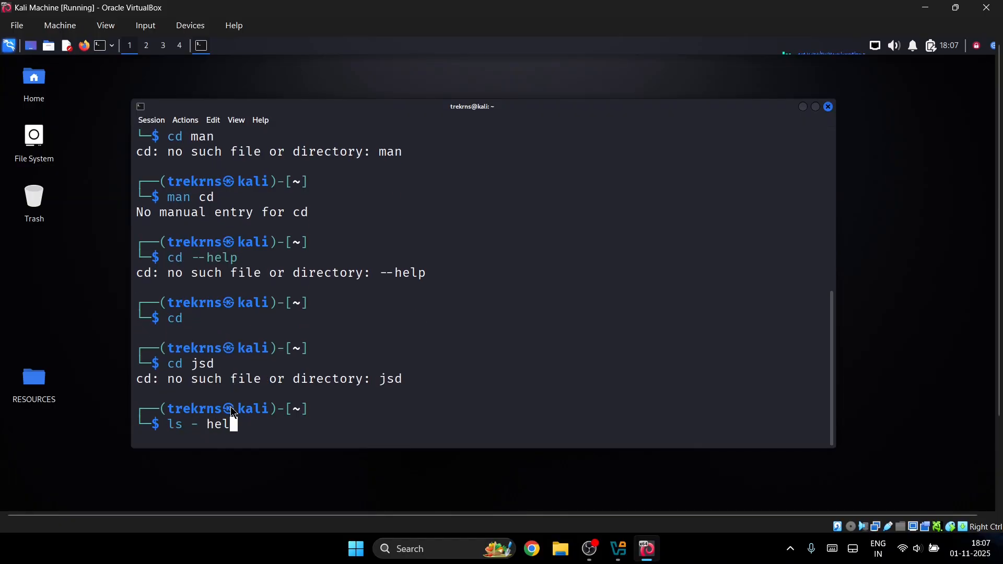
{"action": "key", "text": "BackSpace"}
{"action": "key", "text": "BackSpace"}
{"action": "key", "text": "BackSpace"}
{"action": "key", "text": "BackSpace"}
{"action": "key", "text": "BackSpace"}
{"action": "type", "text": "--help"}
{"action": "key", "text": "Return"}
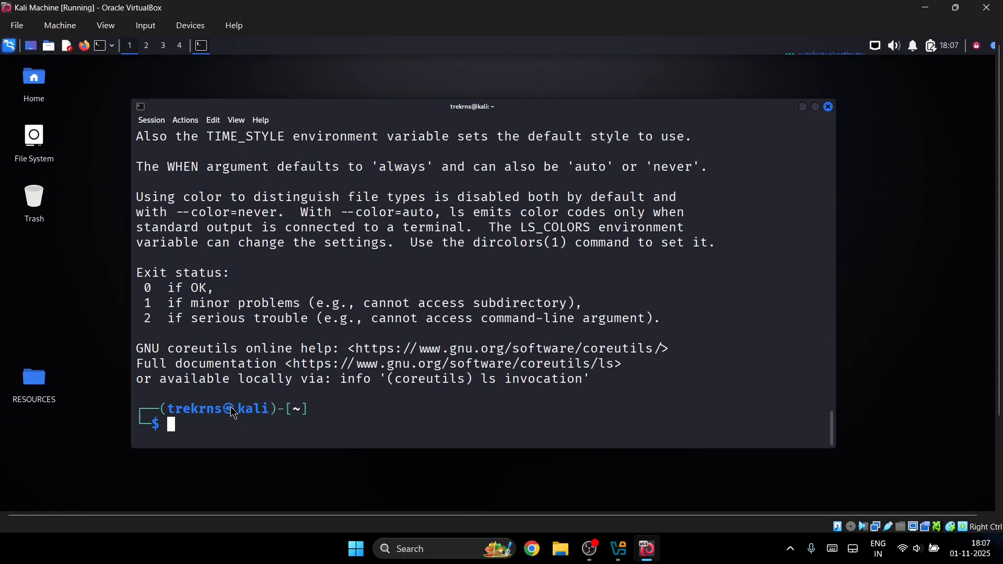
{"action": "scroll", "coordinate": [240, 390], "scroll_direction": "up", "scroll_amount": 10}
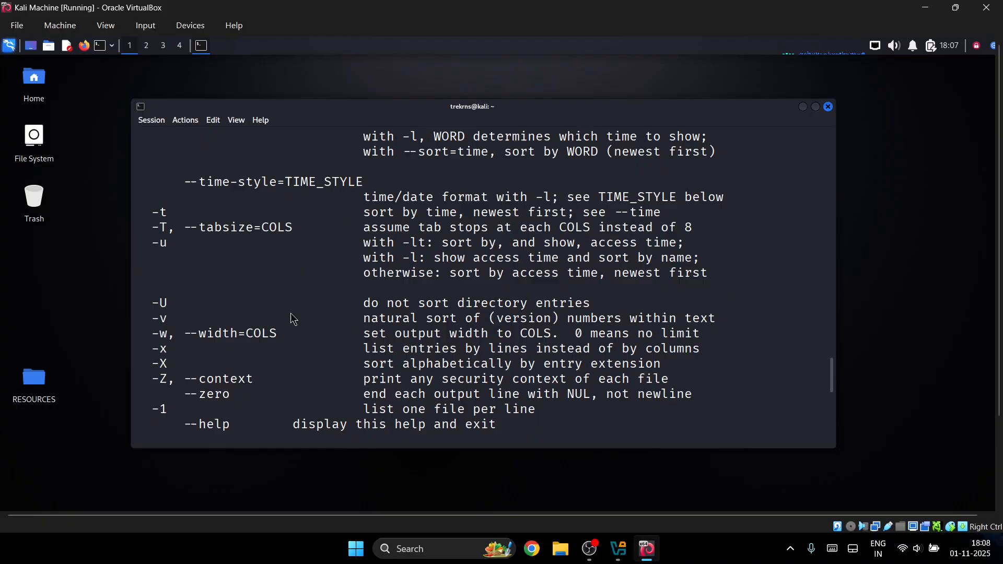
{"action": "scroll", "coordinate": [291, 315], "scroll_direction": "up", "scroll_amount": 15}
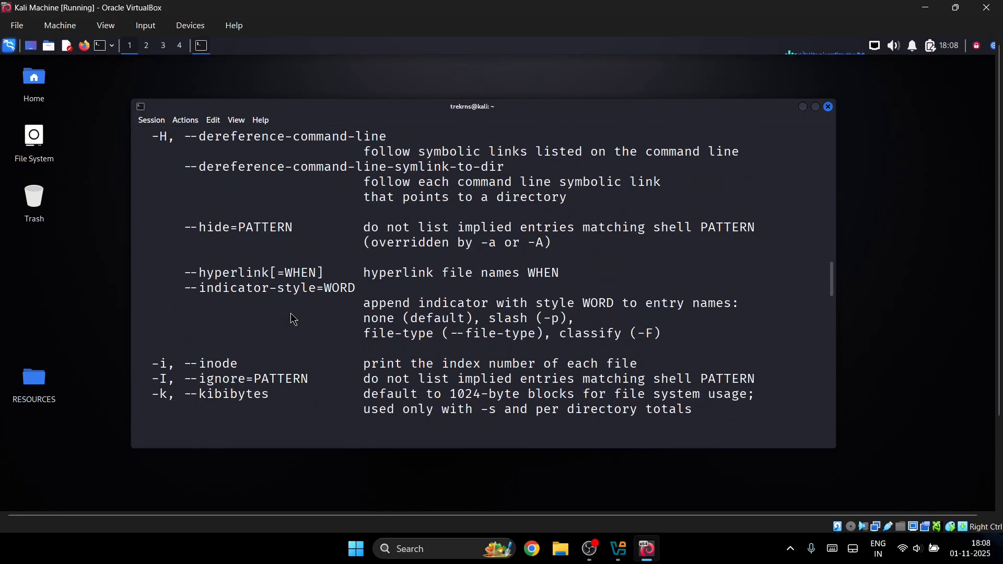
{"action": "scroll", "coordinate": [290, 320], "scroll_direction": "up", "scroll_amount": 2}
{"action": "scroll", "coordinate": [270, 261], "scroll_direction": "up", "scroll_amount": 2}
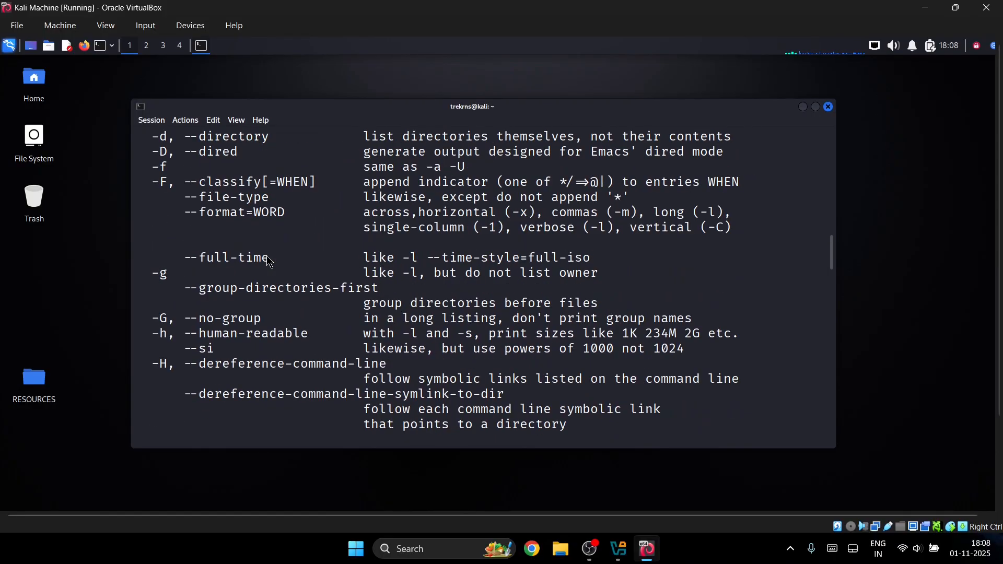
{"action": "scroll", "coordinate": [270, 261], "scroll_direction": "up", "scroll_amount": 10}
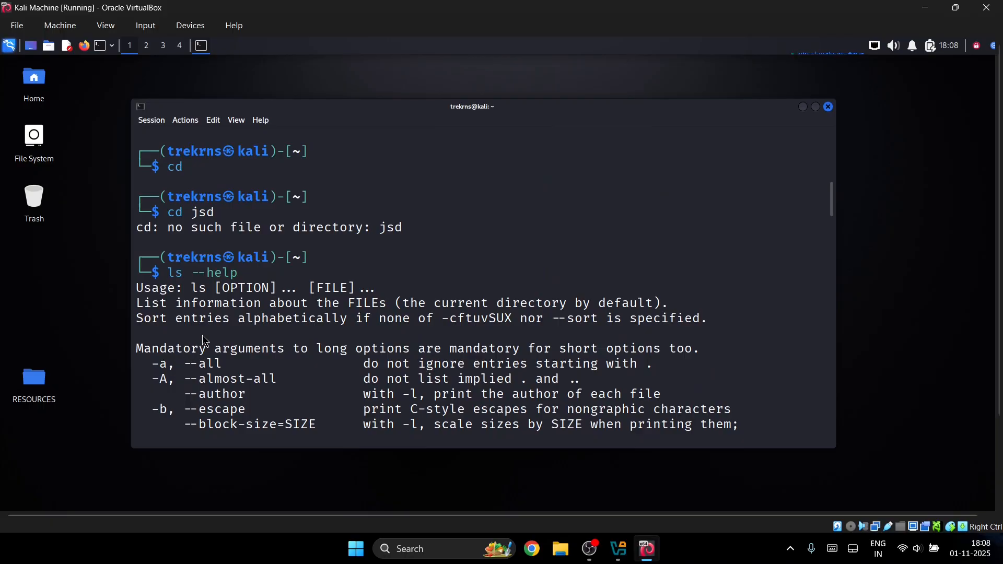
{"action": "scroll", "coordinate": [205, 340], "scroll_direction": "down", "scroll_amount": 1}
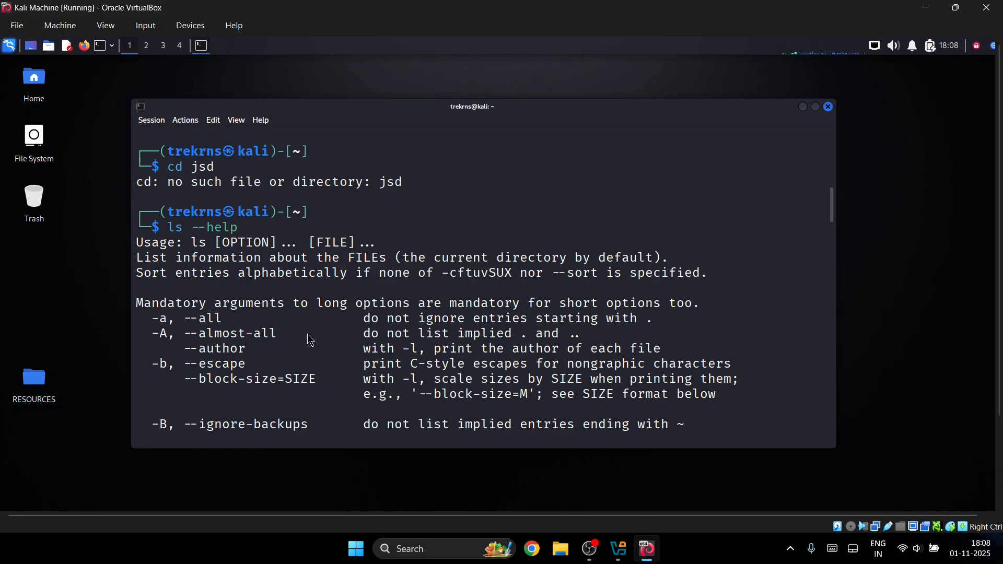
{"action": "scroll", "coordinate": [311, 340], "scroll_direction": "down", "scroll_amount": 15}
{"action": "scroll", "coordinate": [453, 282], "scroll_direction": "up", "scroll_amount": 2}
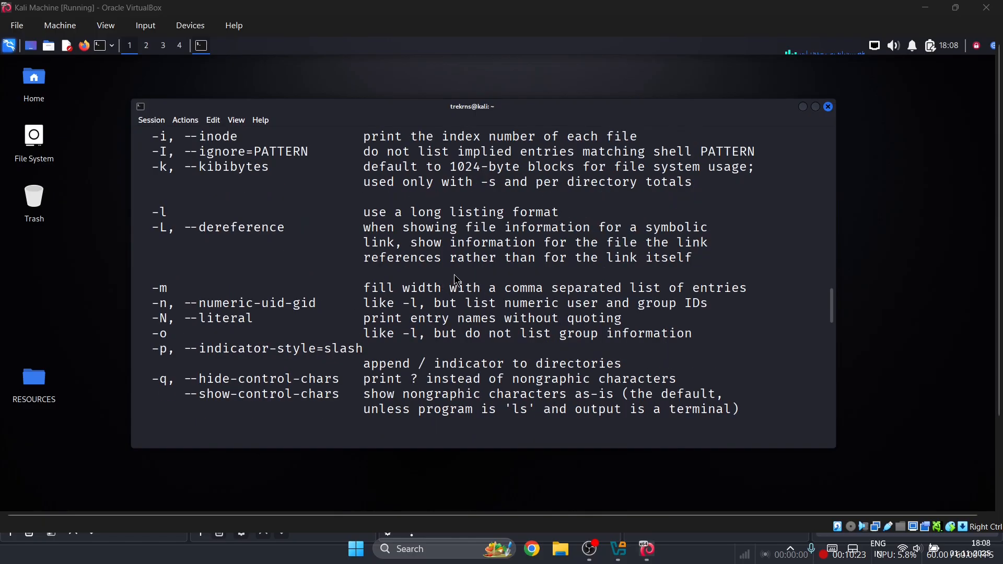
{"action": "scroll", "coordinate": [457, 280], "scroll_direction": "down", "scroll_amount": 17}
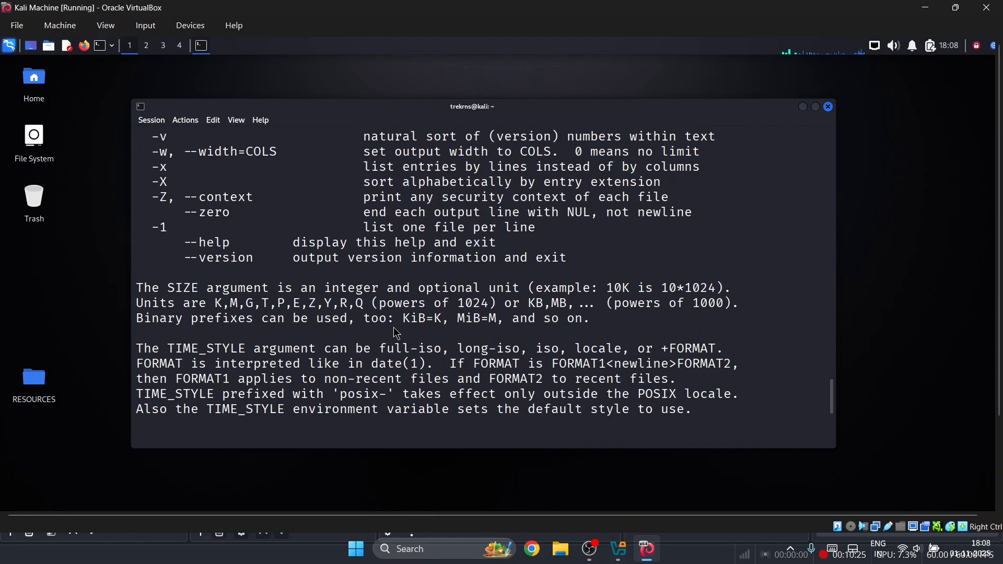
{"action": "scroll", "coordinate": [397, 333], "scroll_direction": "down", "scroll_amount": 6}
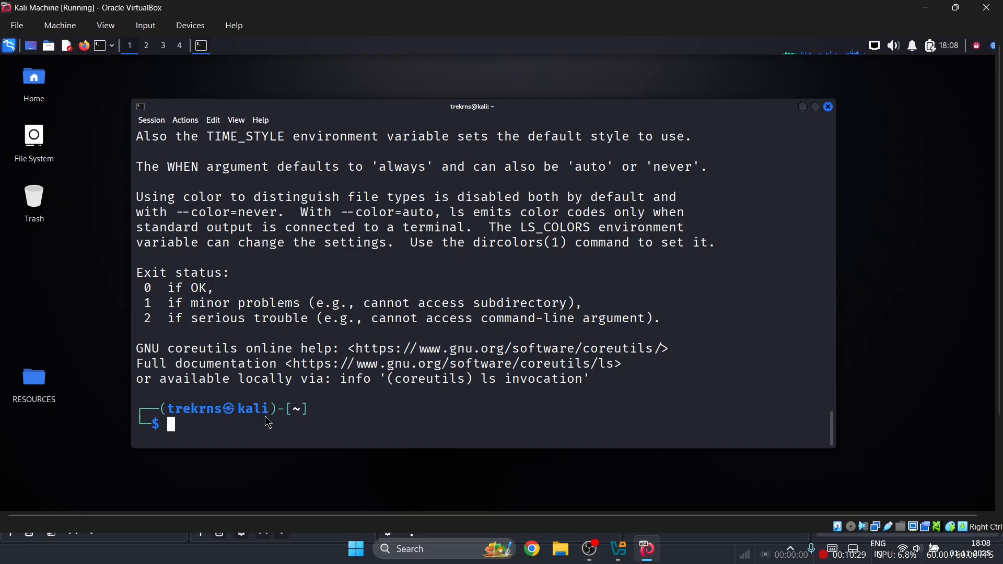
- Run 'nmap --help' and scroll through its option sections and usage examples
{"action": "type", "text": "nmap h"}
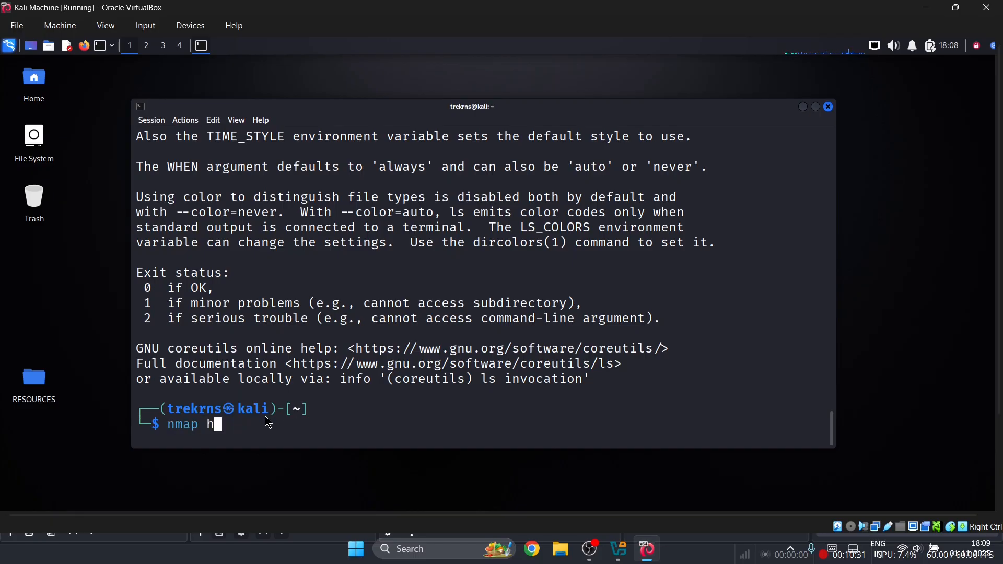
{"action": "key", "text": "BackSpace"}
{"action": "type", "text": "--help"}
{"action": "key", "text": "Return"}
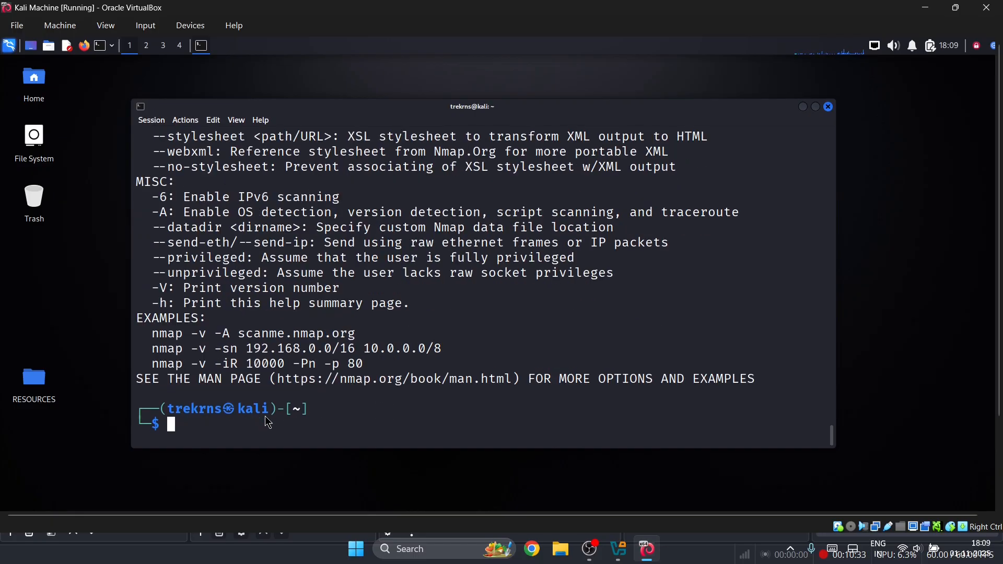
{"action": "scroll", "coordinate": [262, 397], "scroll_direction": "up", "scroll_amount": 15}
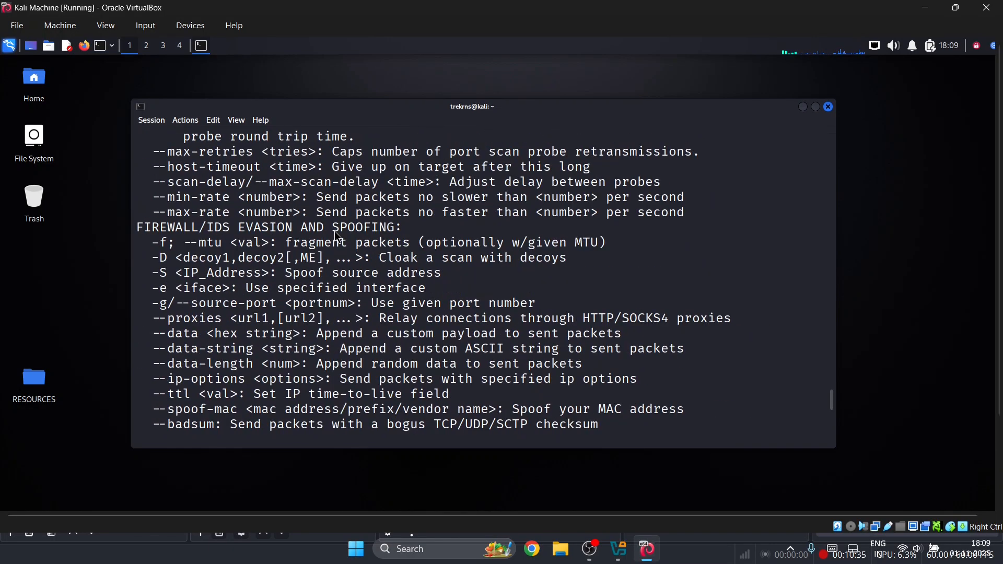
{"action": "scroll", "coordinate": [335, 231], "scroll_direction": "up", "scroll_amount": 20}
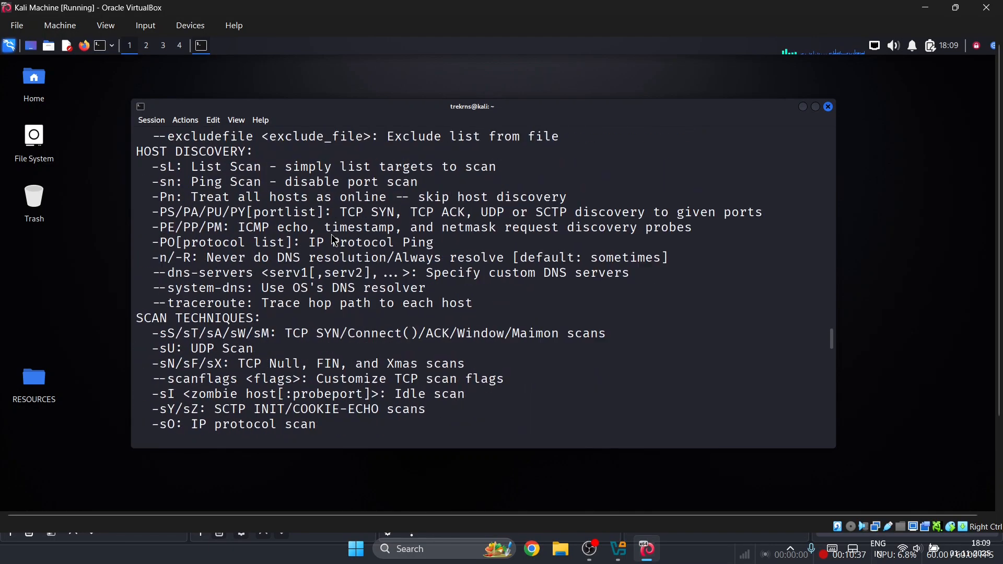
{"action": "scroll", "coordinate": [334, 240], "scroll_direction": "down", "scroll_amount": 20}
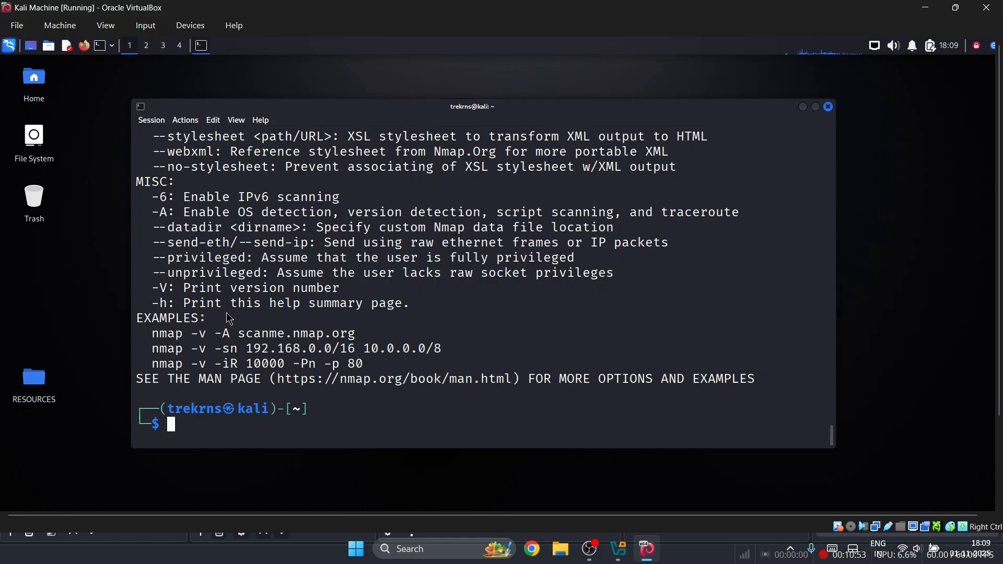
{"action": "scroll", "coordinate": [230, 319], "scroll_direction": "up", "scroll_amount": 1}
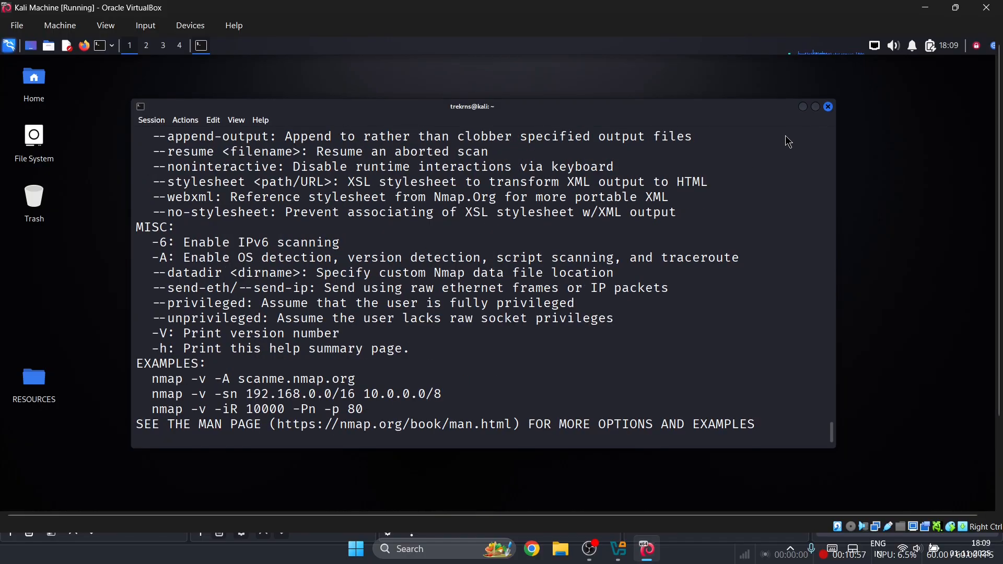
{"action": "scroll", "coordinate": [731, 248], "scroll_direction": "down", "scroll_amount": 1}
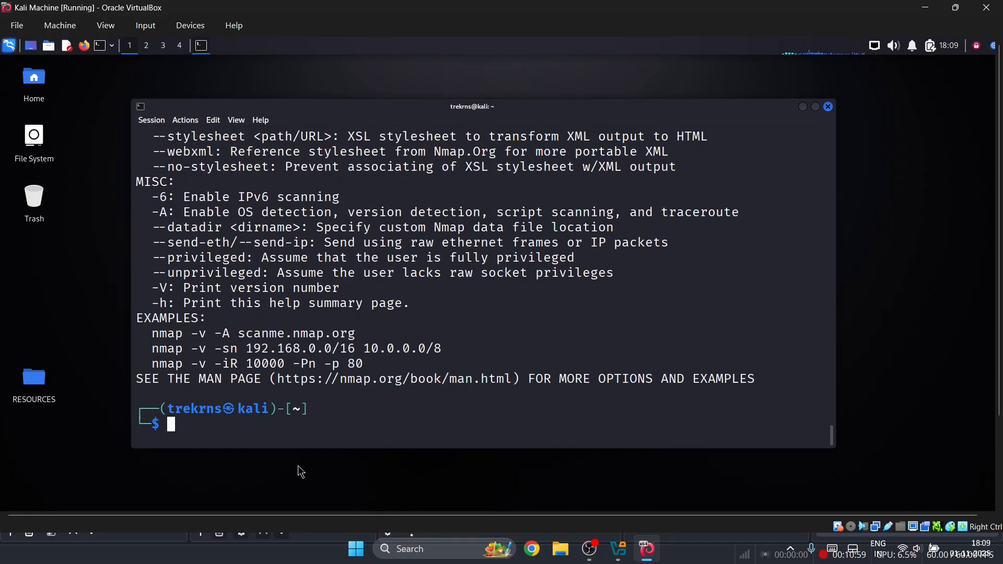
- Run an nmap scan of host 10.159.29.225 in the Kali terminal
{"action": "type", "text": "s"}
{"action": "key", "text": "BackSpace"}
{"action": "type", "text": "nam"}
{"action": "key", "text": "BackSpace"}
{"action": "key", "text": "BackSpace"}
{"action": "key", "text": "BackSpace"}
{"action": "type", "text": "nmap "}
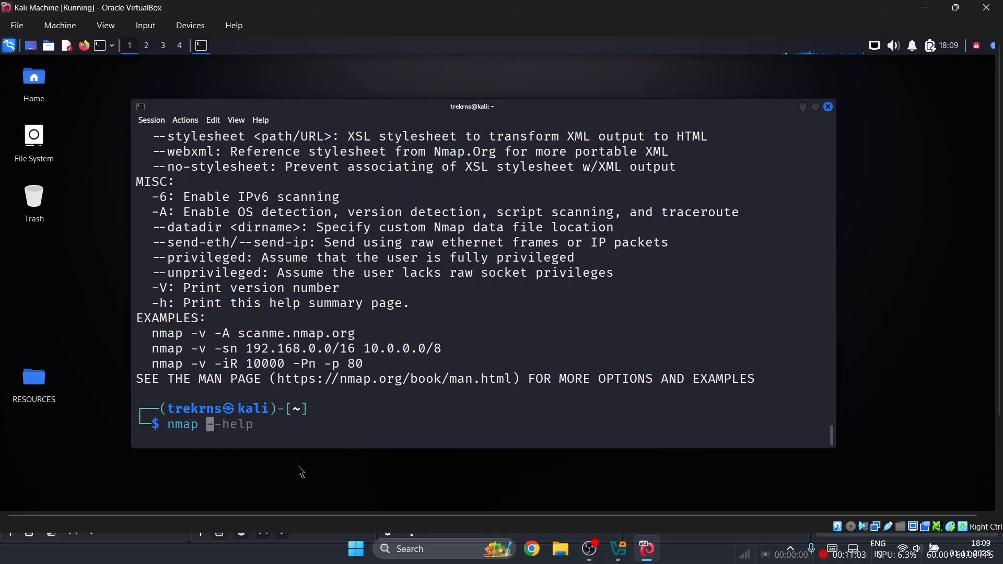
{"action": "type", "text": "10"}
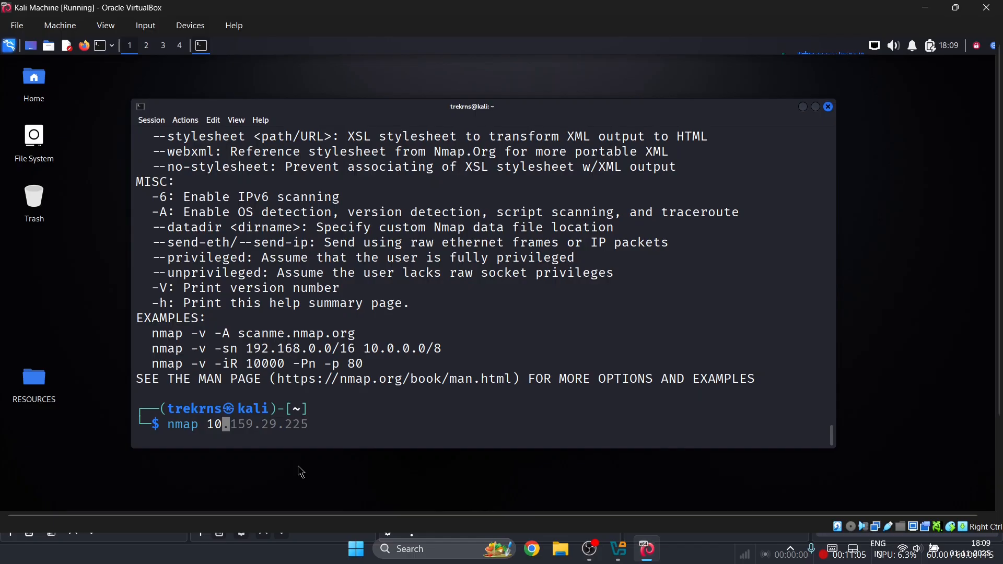
{"action": "key", "text": "Right"}
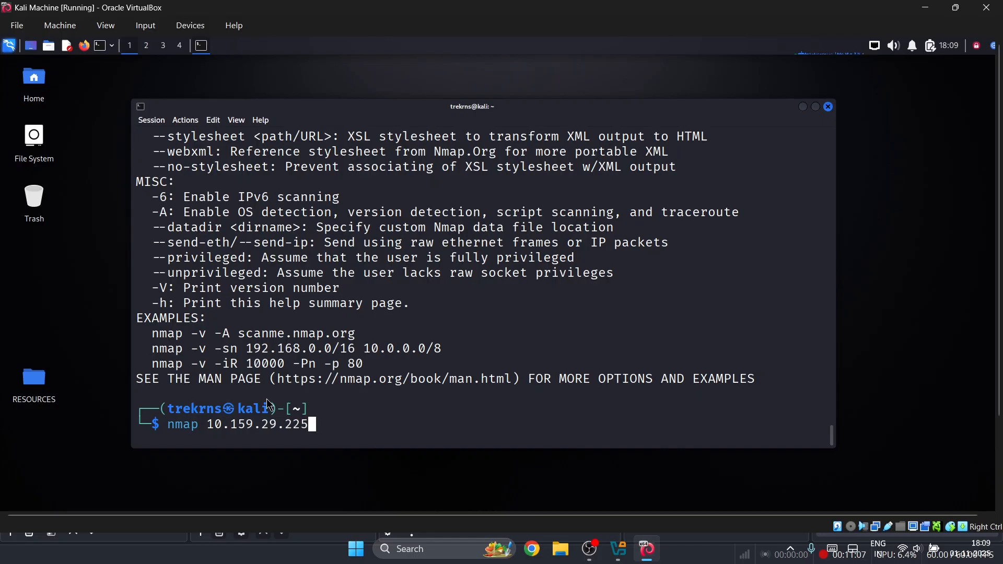
{"action": "key", "text": "Return"}
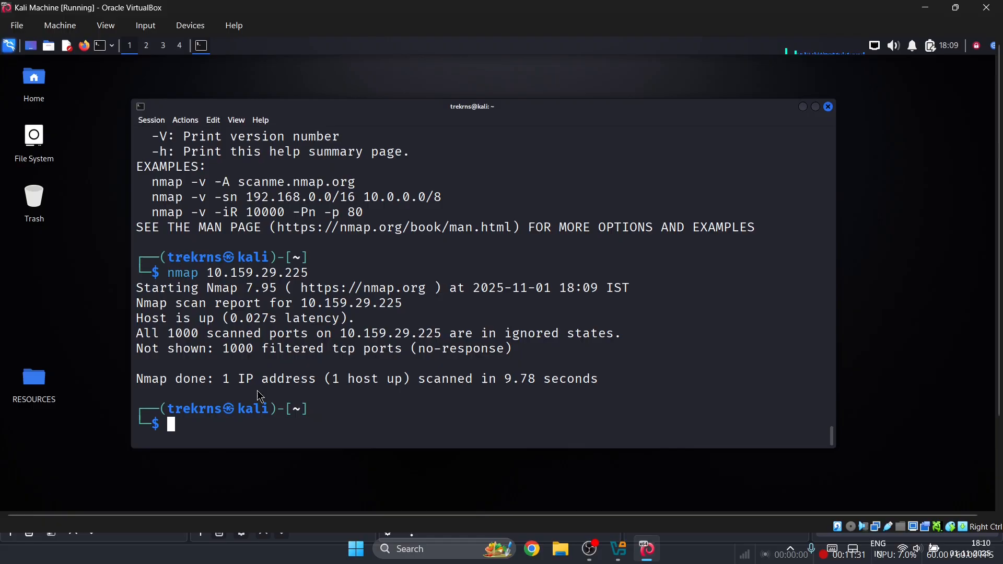
- Start an nmap scan of google.com
{"action": "type", "text": "nmap"}
{"action": "type", "text": "google.com"}
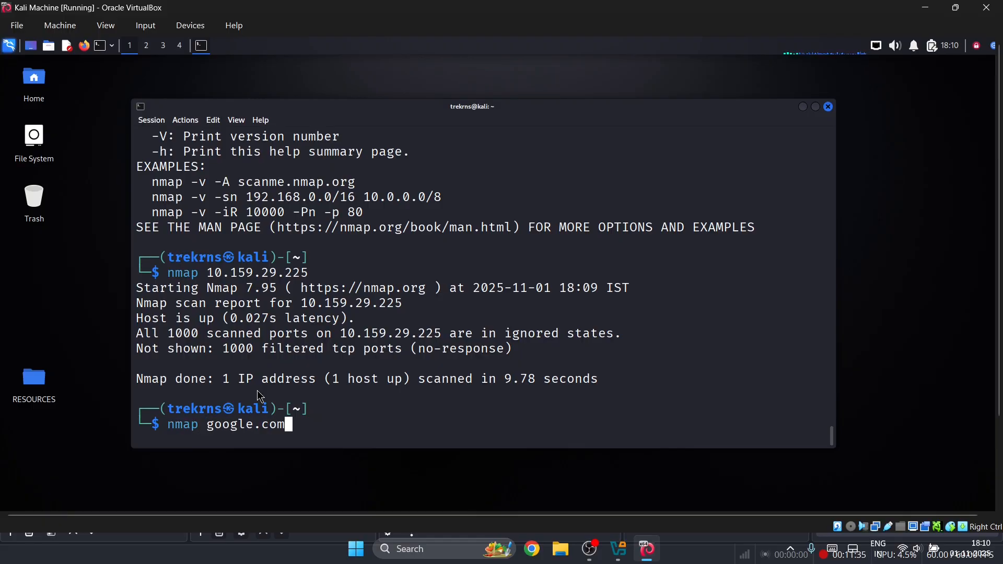
{"action": "key", "text": "Return"}
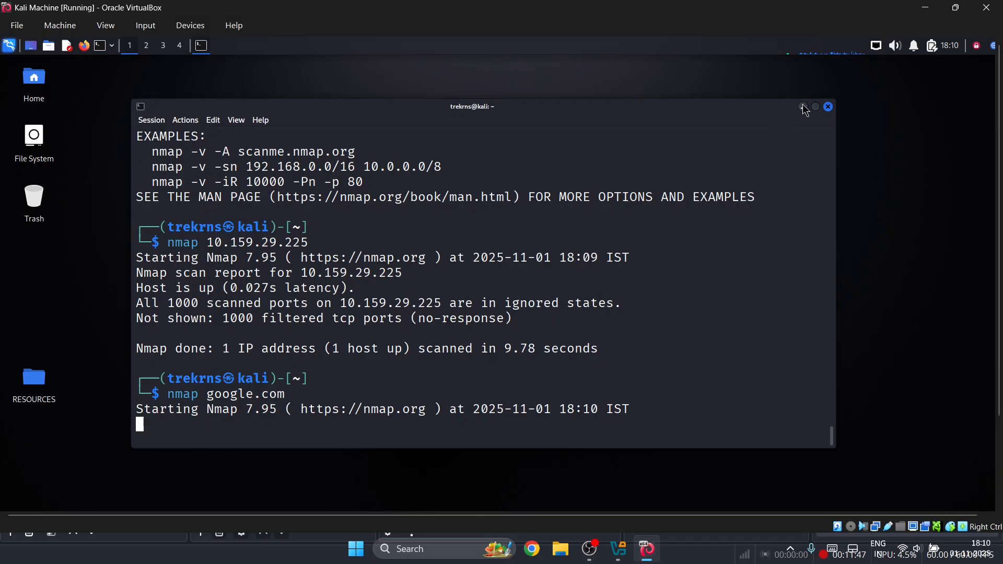
- Close the nmap terminal, move the other terminal down, and toggle Show Desktop with Super+D
{"action": "left_click", "coordinate": [829, 106]}
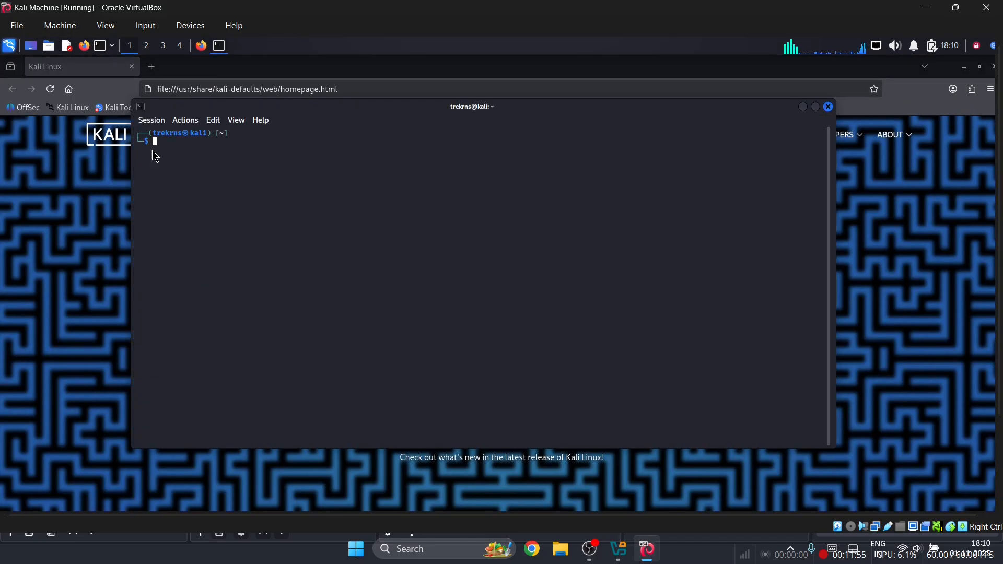
{"action": "left_click_drag", "start_coordinate": [254, 108], "coordinate": [332, 199]}
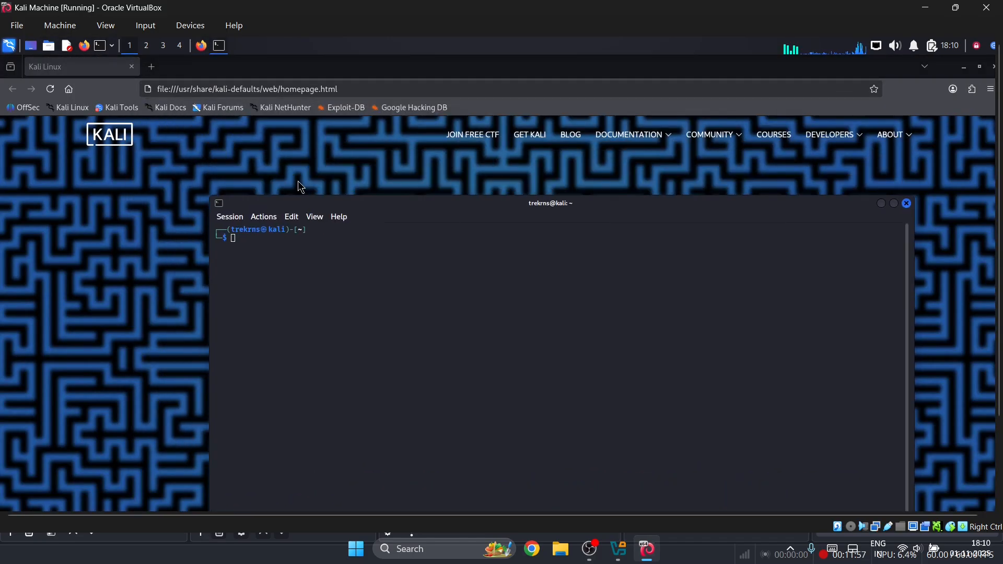
{"action": "key", "text": "super+d"}
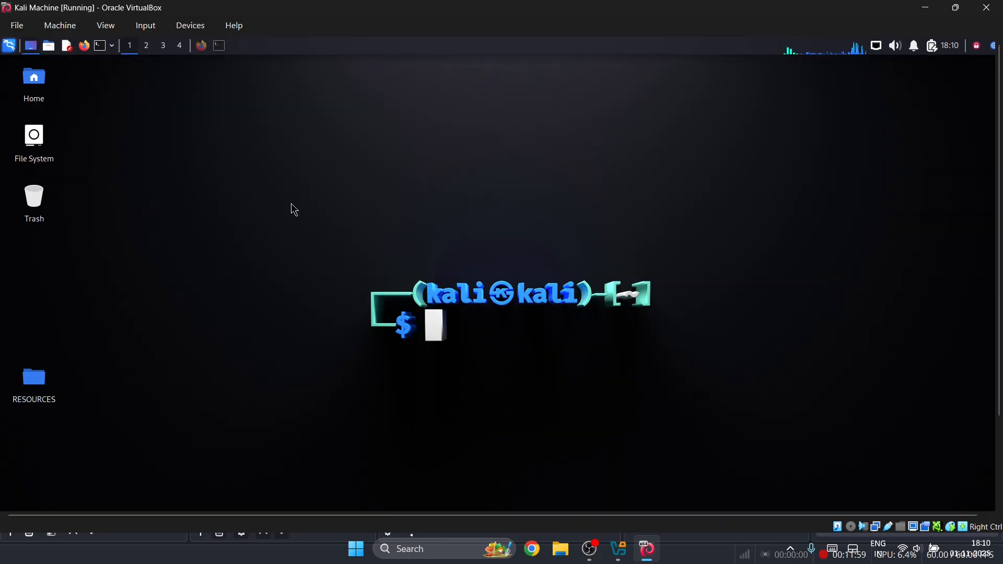
{"action": "key", "text": "super+d"}
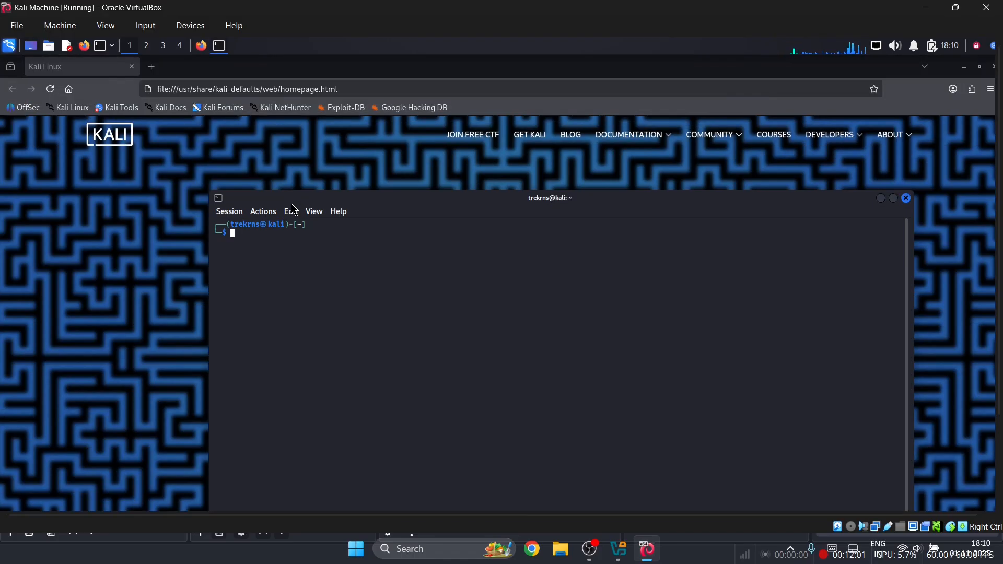
- Toggle Show Desktop from the panel a few times, then switch to workspace 2
{"action": "left_click", "coordinate": [31, 47]}
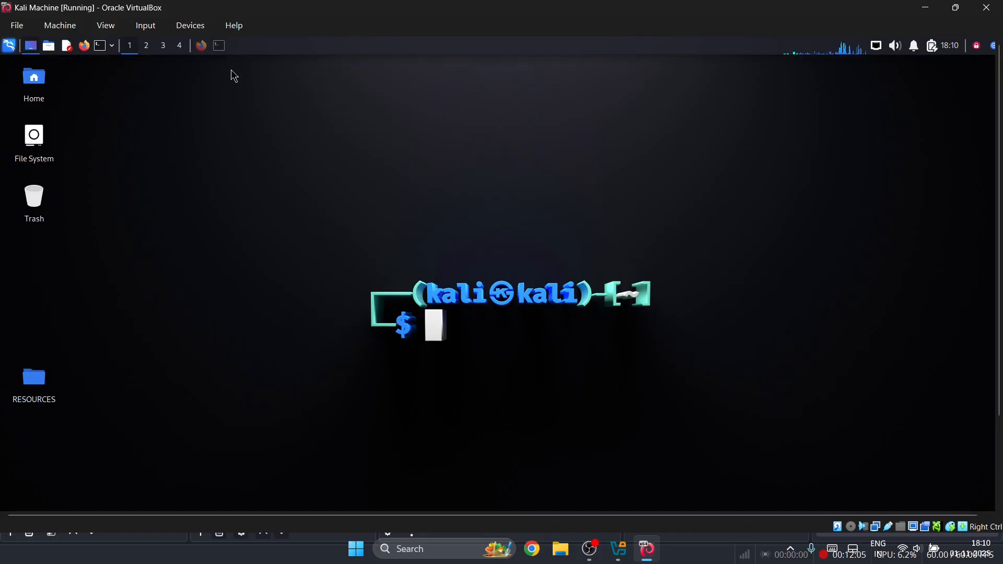
{"action": "left_click", "coordinate": [32, 48]}
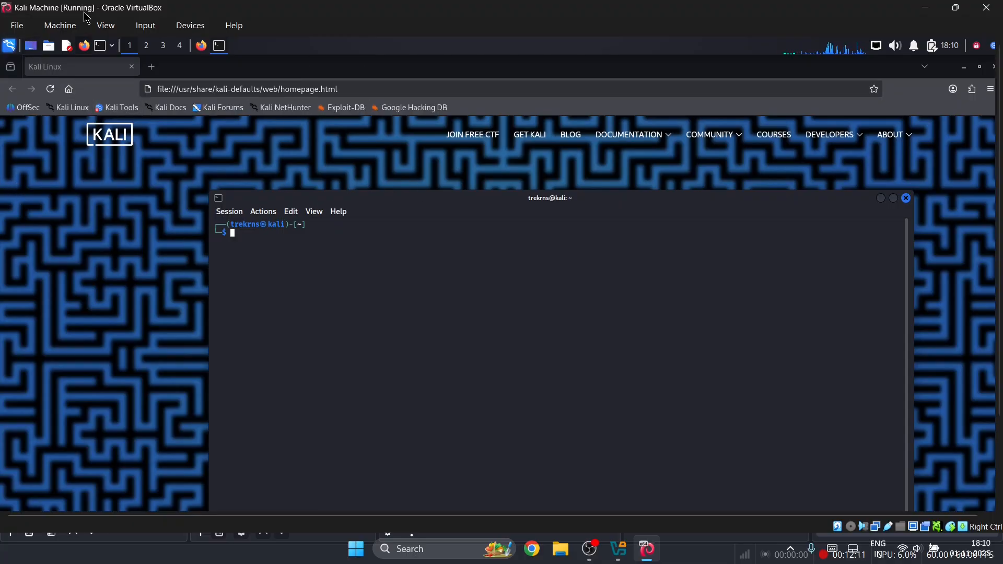
{"action": "left_click", "coordinate": [30, 47]}
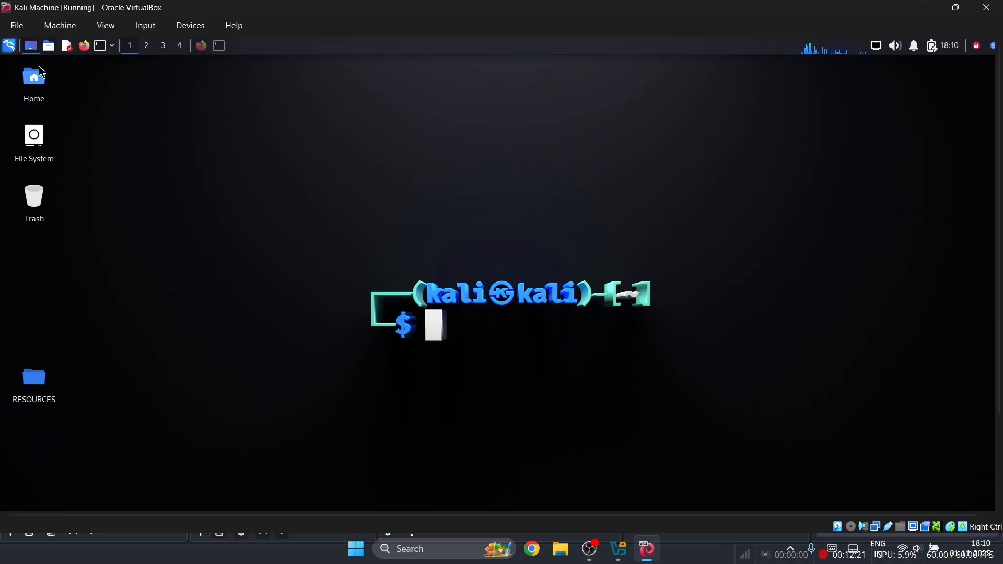
{"action": "left_click", "coordinate": [34, 47]}
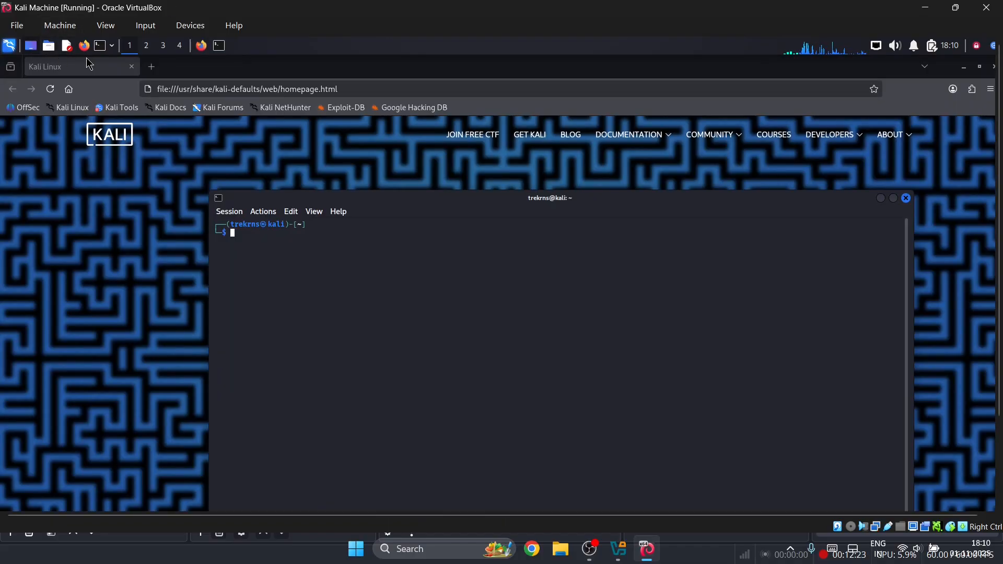
{"action": "left_click", "coordinate": [148, 48]}
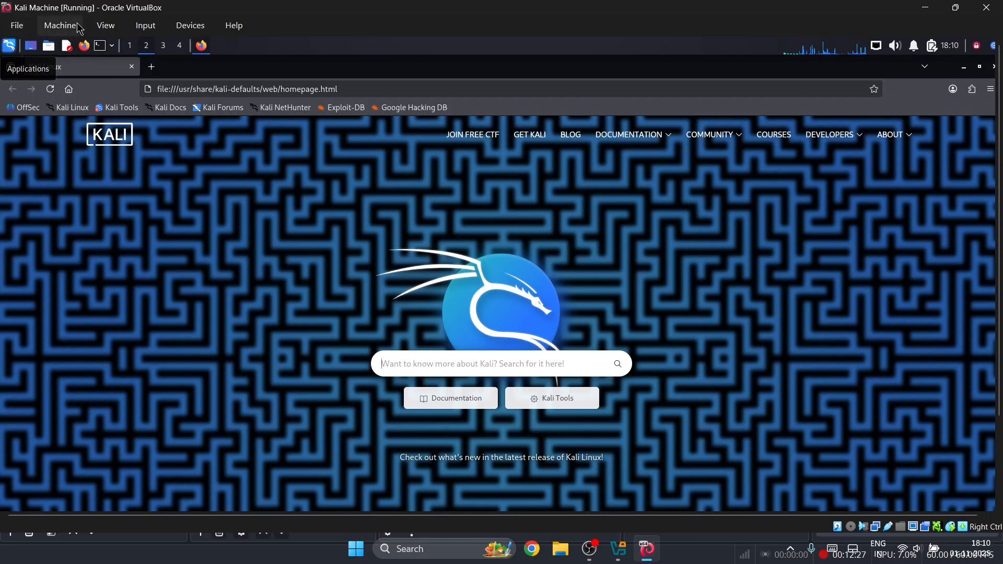
{"action": "left_click", "coordinate": [78, 33]}
{"action": "left_click", "coordinate": [92, 46]}
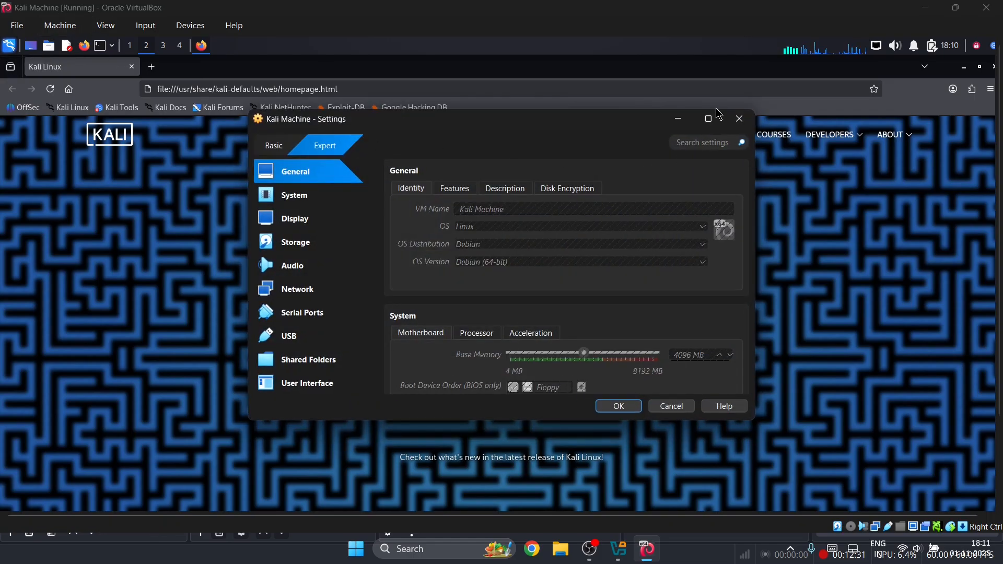
{"action": "left_click", "coordinate": [737, 119]}
{"action": "left_click", "coordinate": [17, 25]}
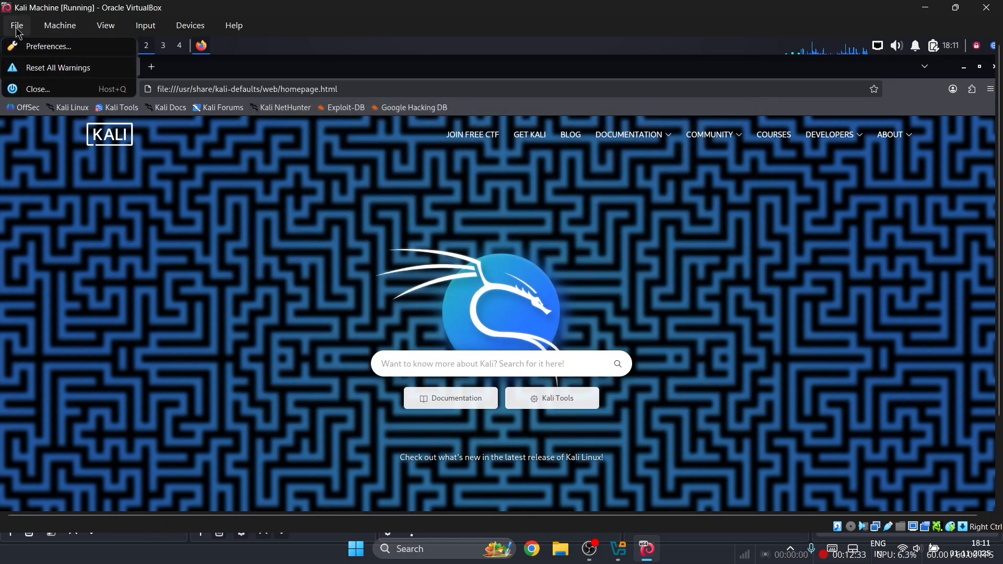
{"action": "mouse_move", "coordinate": [96, 26]}
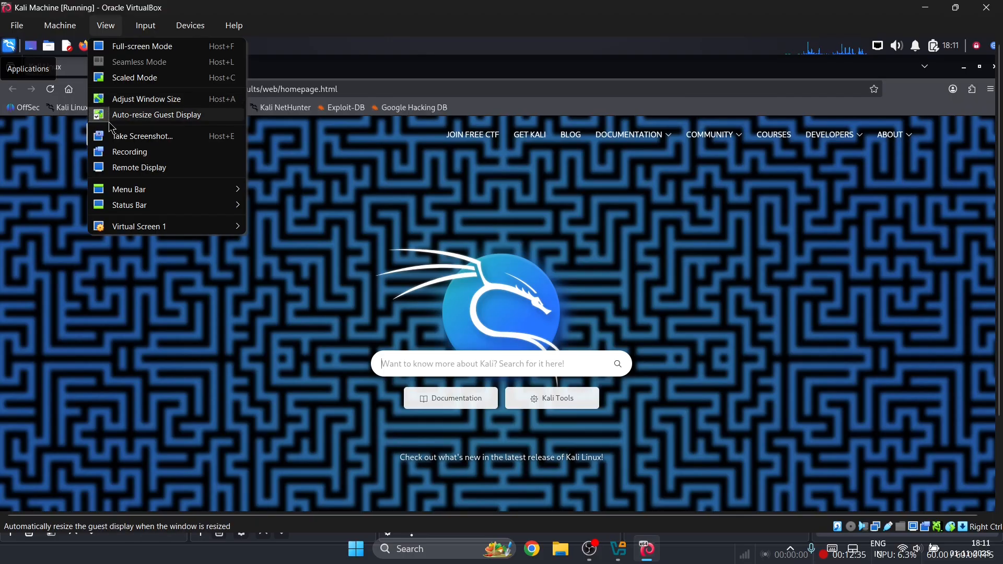
{"action": "mouse_move", "coordinate": [133, 225]}
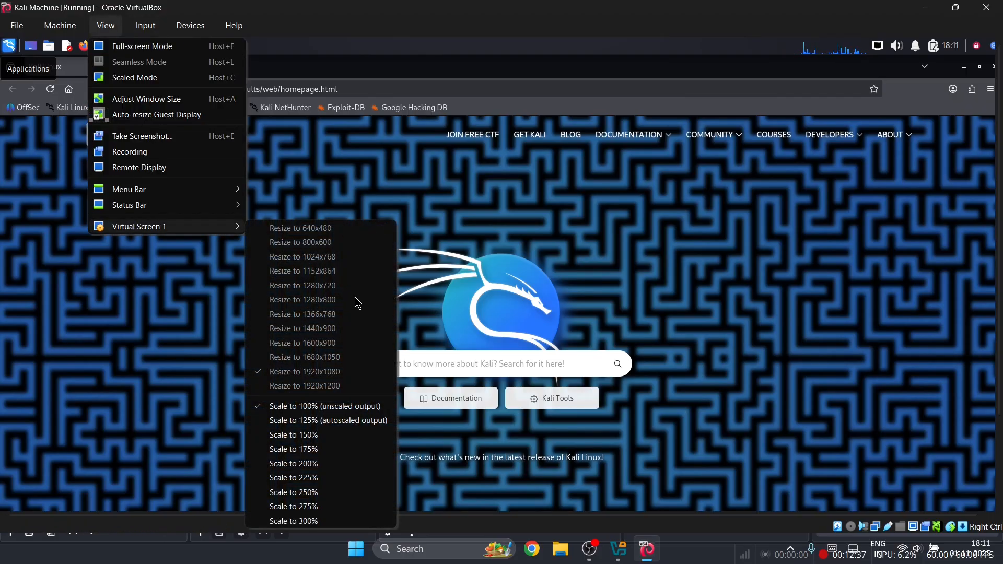
{"action": "left_click", "coordinate": [304, 425]}
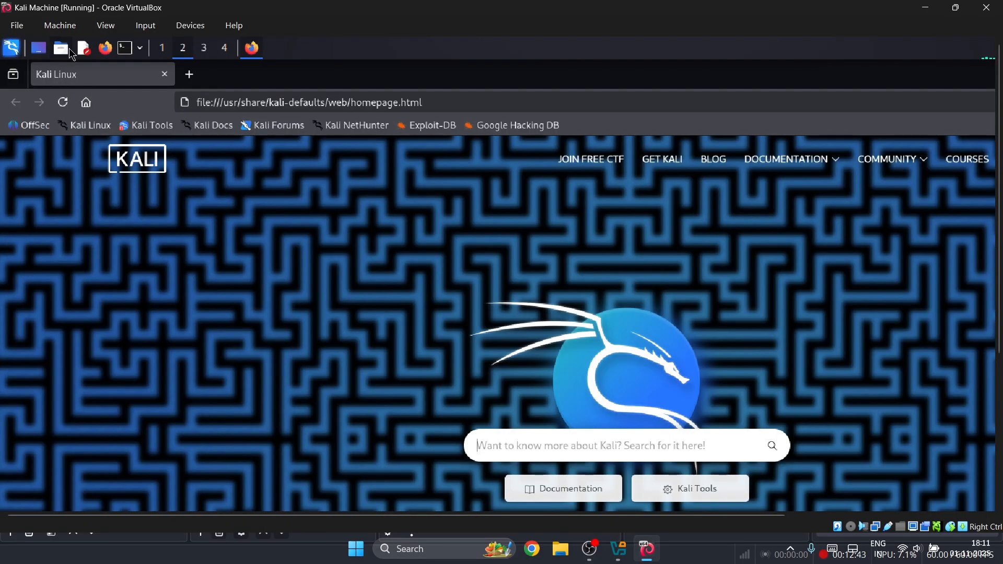
{"action": "left_click", "coordinate": [106, 25]}
{"action": "mouse_move", "coordinate": [132, 226]}
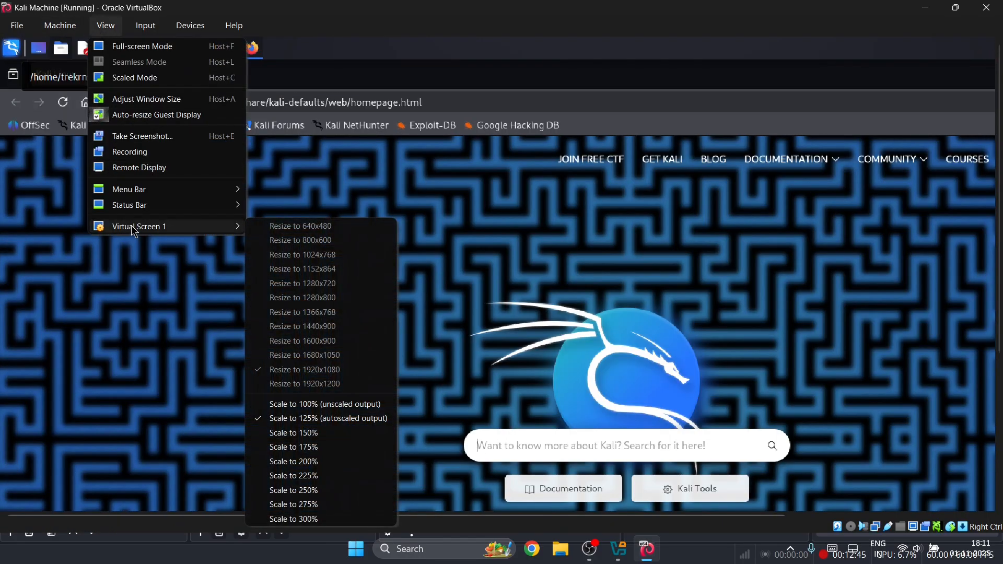
{"action": "left_click", "coordinate": [322, 402]}
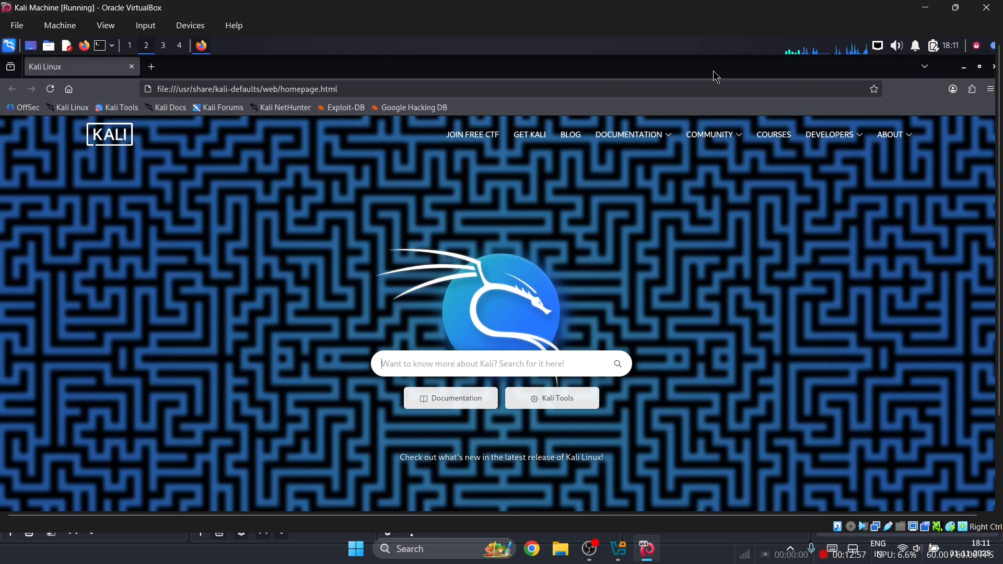
- Un-maximize and close Firefox on workspace 2, then open and dismiss the Kali applications menu
{"action": "left_click_drag", "start_coordinate": [714, 71], "coordinate": [391, 188]}
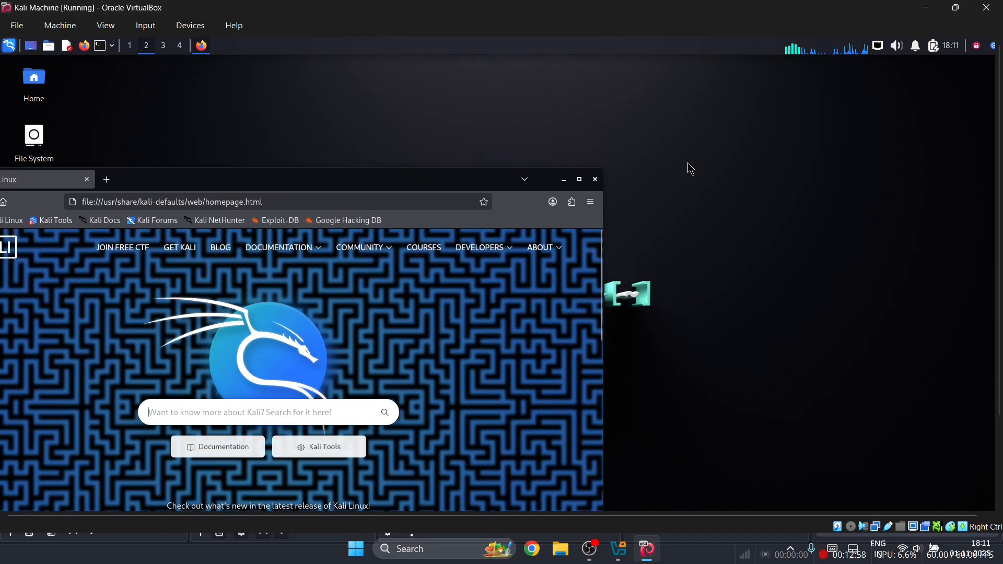
{"action": "left_click", "coordinate": [595, 180]}
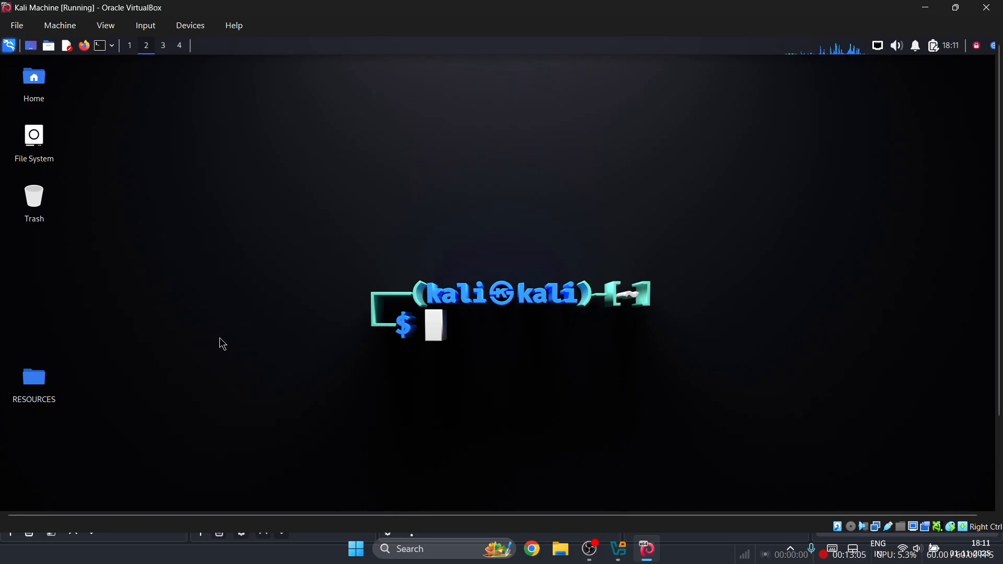
{"action": "left_click", "coordinate": [9, 45]}
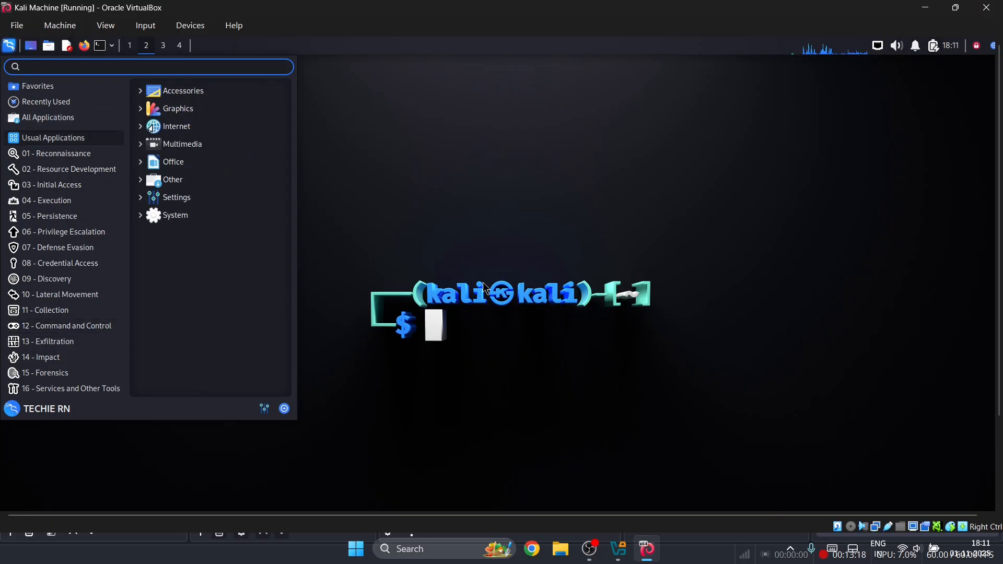
{"action": "left_click", "coordinate": [571, 198]}
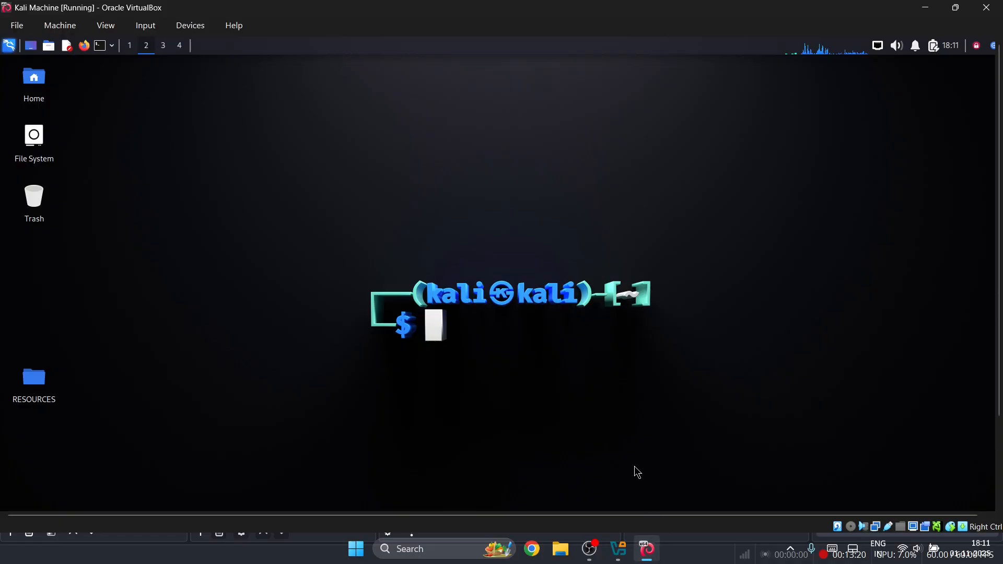